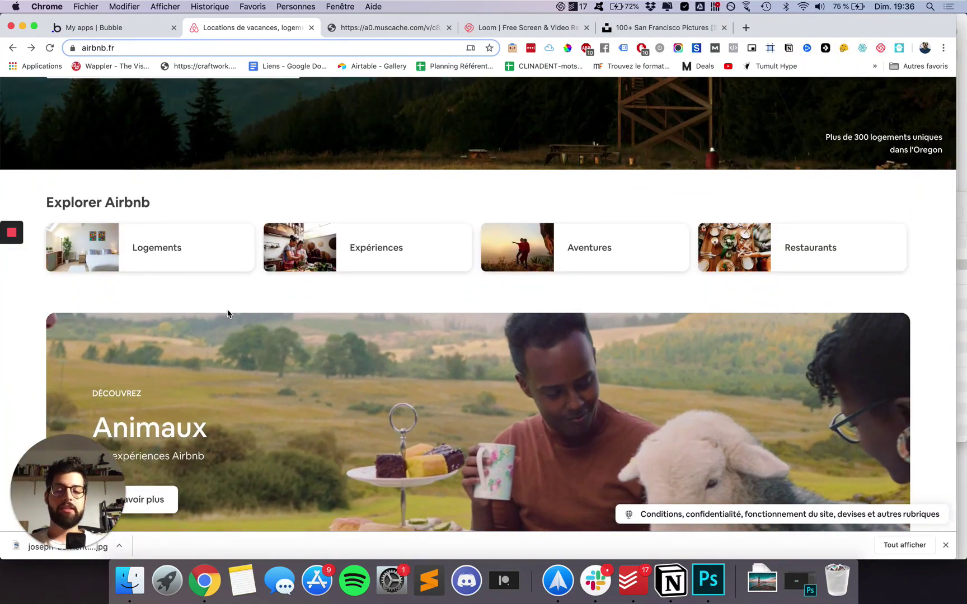
Examine the Airbnb homepage's search form, explore categories and recommendation sections as a model for the clone.
{"action": "scroll", "coordinate": [226, 315], "scroll_direction": "up", "scroll_amount": 7}
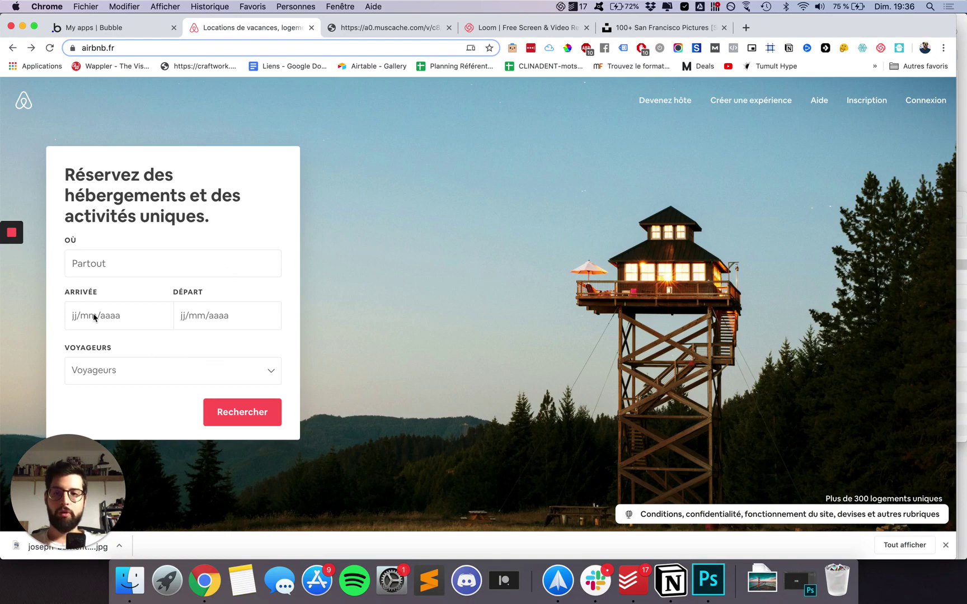
{"action": "scroll", "coordinate": [511, 311], "scroll_direction": "down", "scroll_amount": 6}
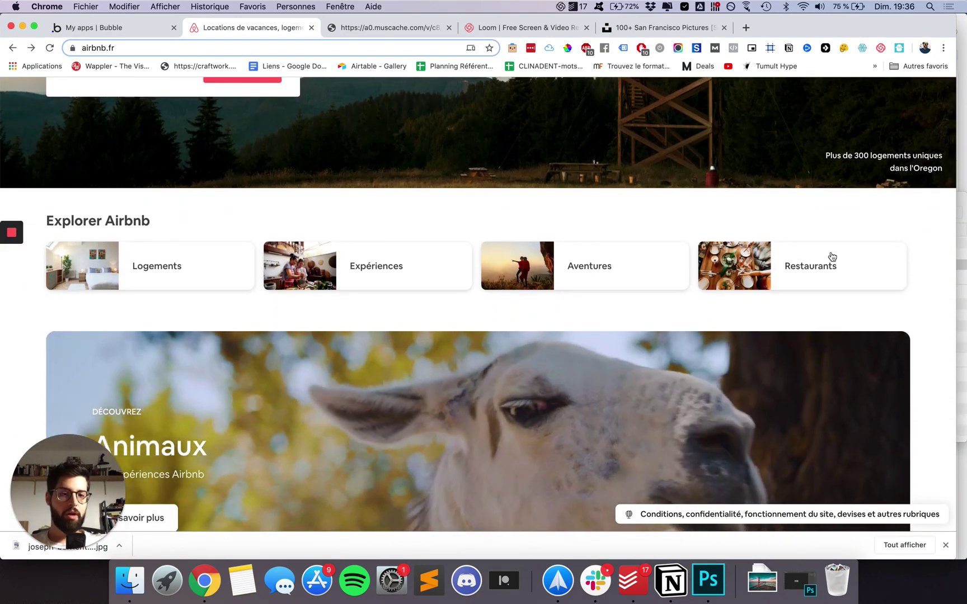
{"action": "scroll", "coordinate": [951, 293], "scroll_direction": "down", "scroll_amount": 5}
{"action": "scroll", "coordinate": [576, 374], "scroll_direction": "down", "scroll_amount": 11}
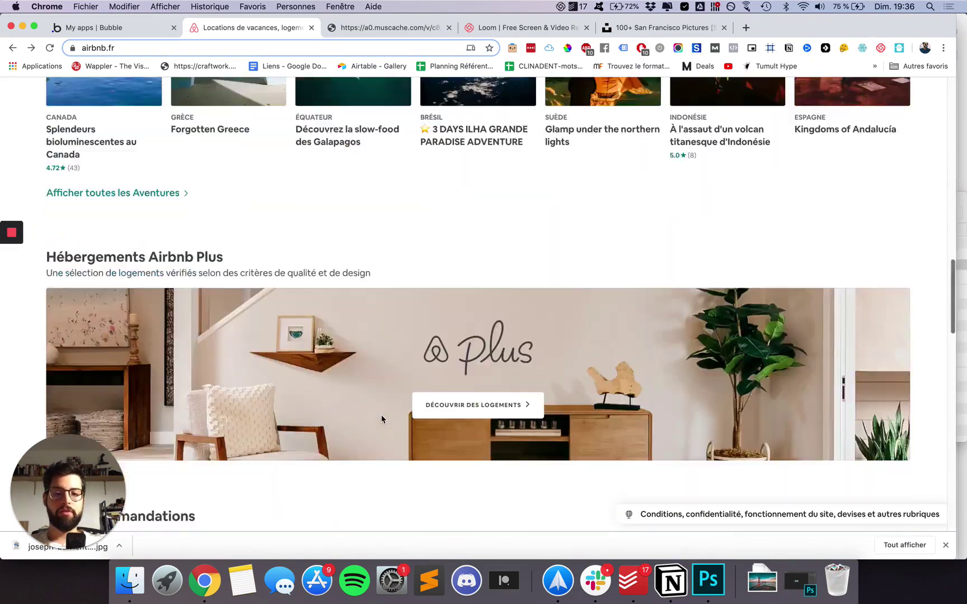
{"action": "scroll", "coordinate": [144, 422], "scroll_direction": "down", "scroll_amount": 4}
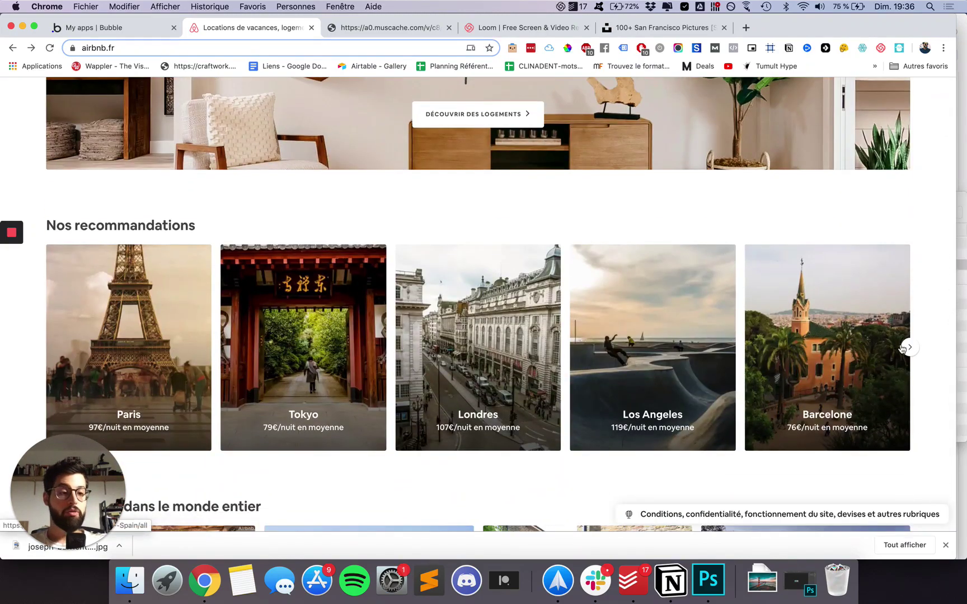
{"action": "scroll", "coordinate": [599, 361], "scroll_direction": "up", "scroll_amount": 2}
{"action": "scroll", "coordinate": [599, 360], "scroll_direction": "up", "scroll_amount": 20}
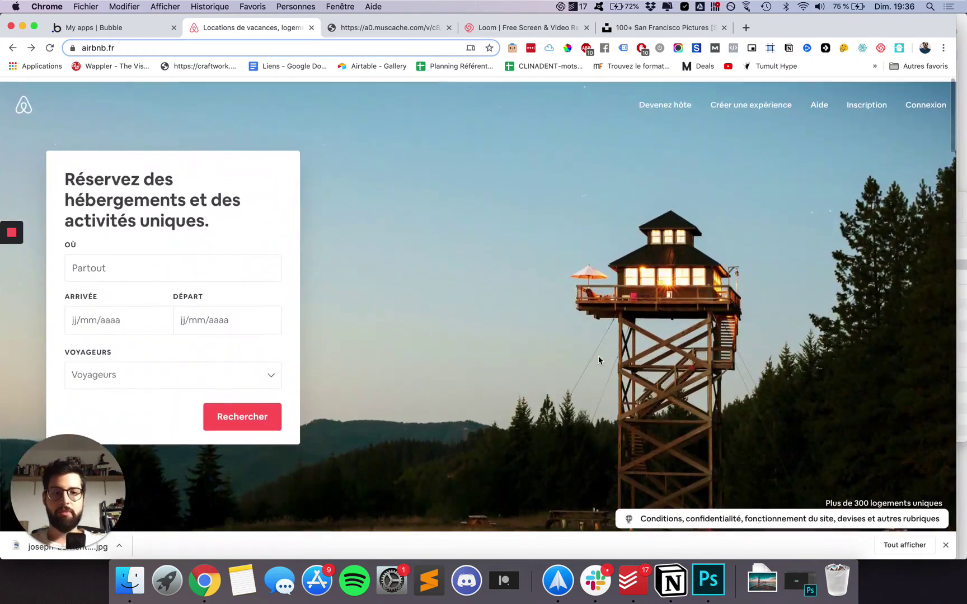
Switch to Bubble and create a new app named clone-airbnb that starts with a blank page, with the assistant closed.
{"action": "left_click", "coordinate": [128, 27]}
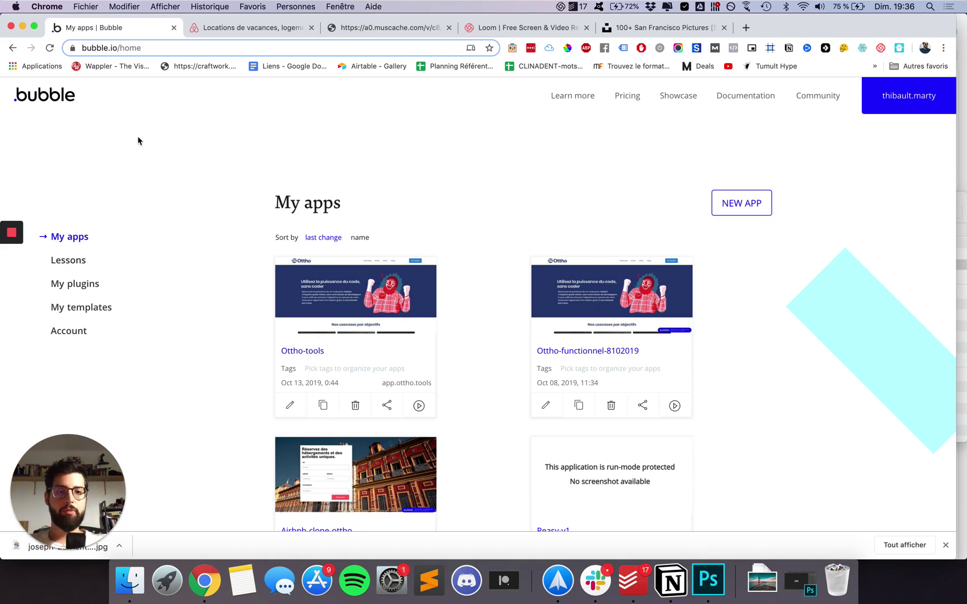
{"action": "left_click", "coordinate": [743, 203]}
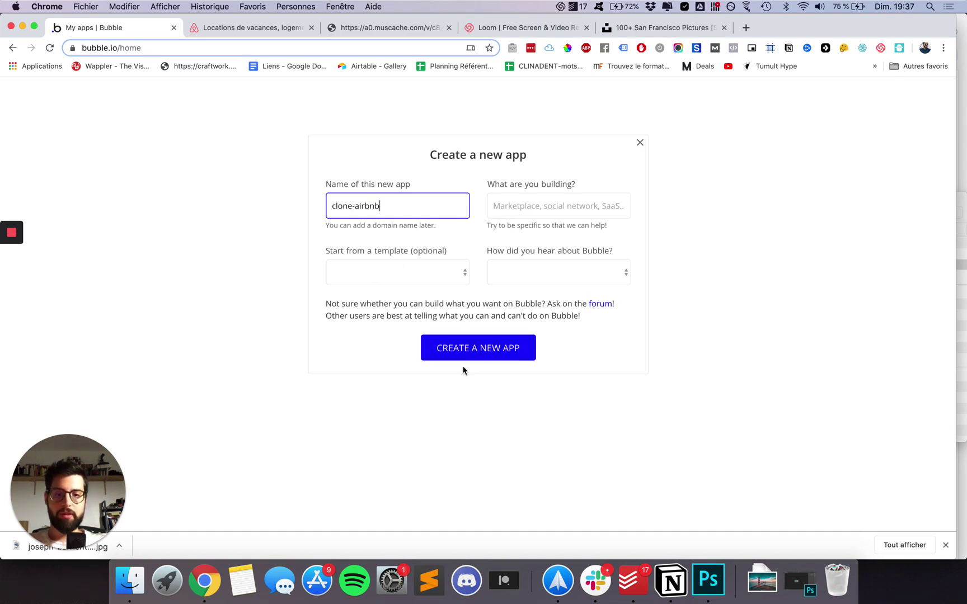
{"action": "left_click", "coordinate": [475, 348]}
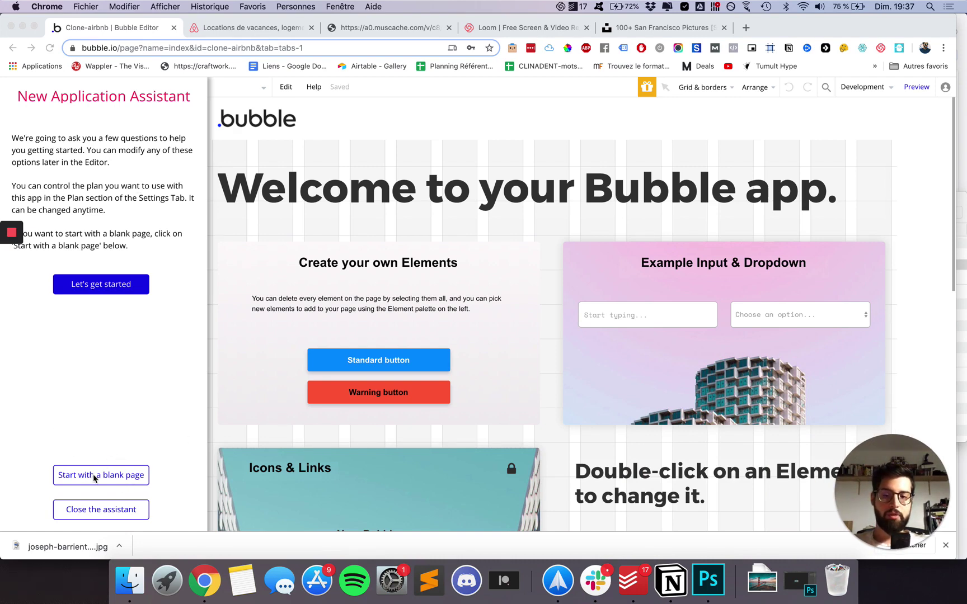
{"action": "left_click", "coordinate": [100, 476]}
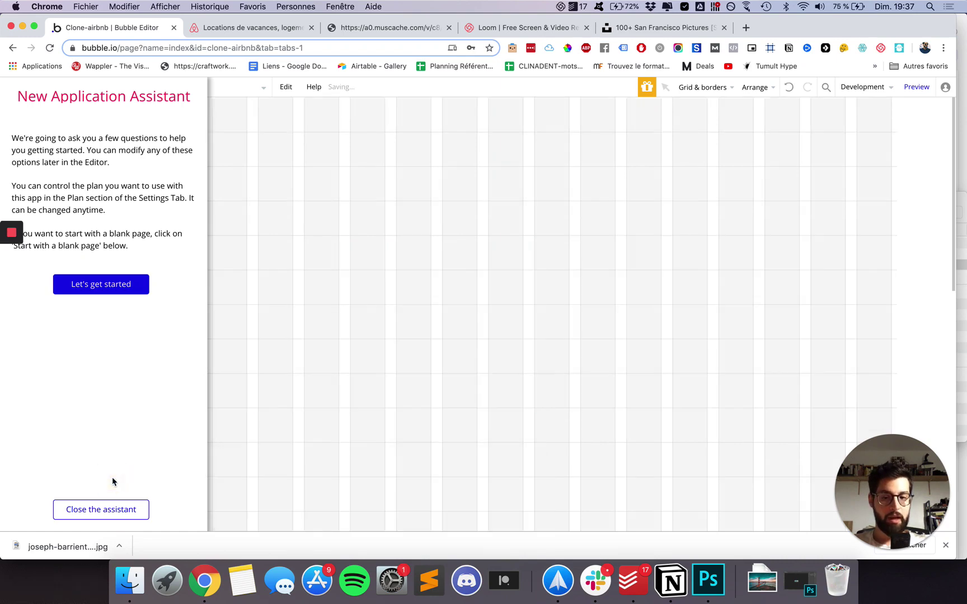
{"action": "left_click", "coordinate": [88, 519]}
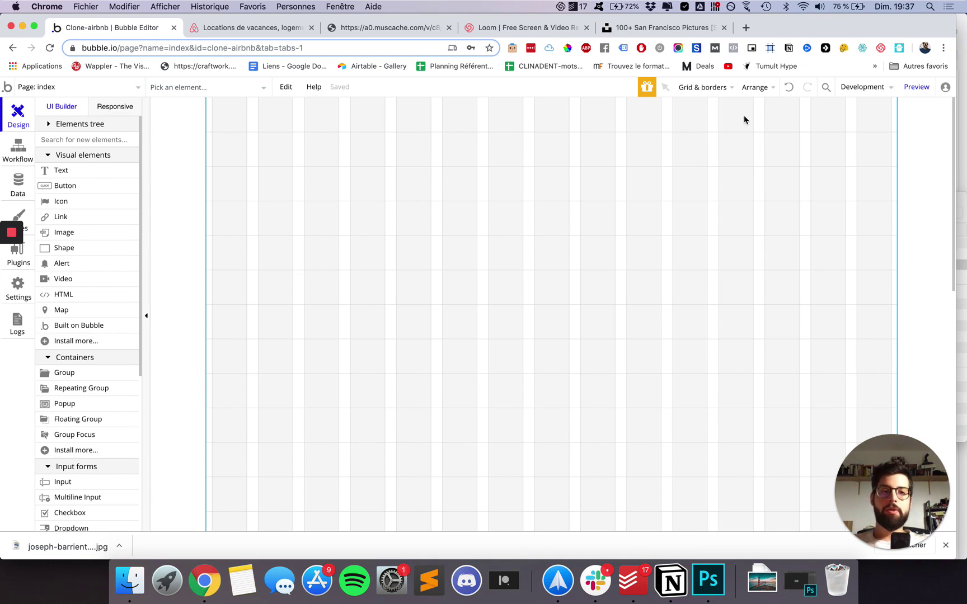
Hide the grid on the index page canvas.
{"action": "left_click", "coordinate": [702, 88]}
{"action": "left_click", "coordinate": [644, 110]}
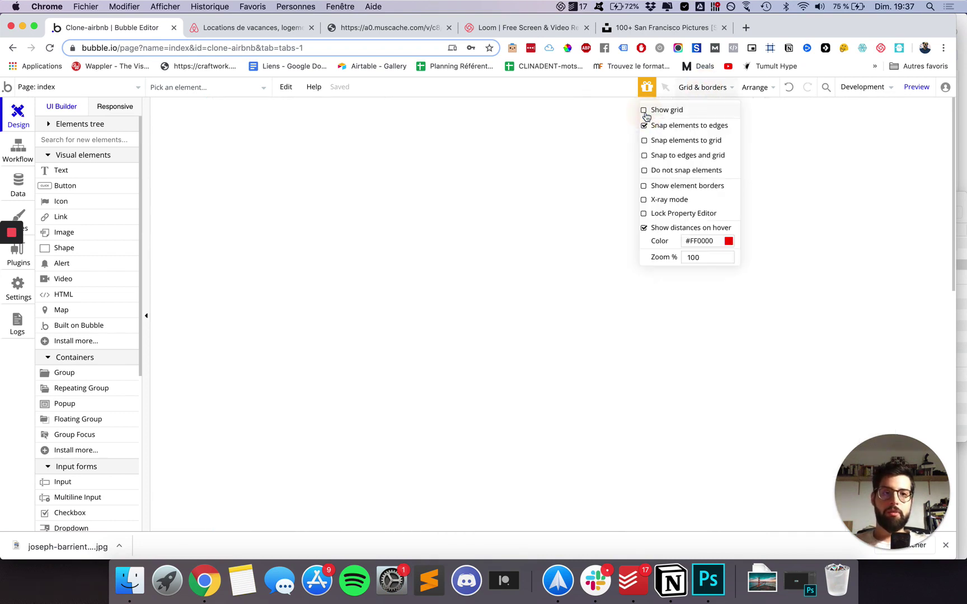
{"action": "left_click", "coordinate": [557, 172]}
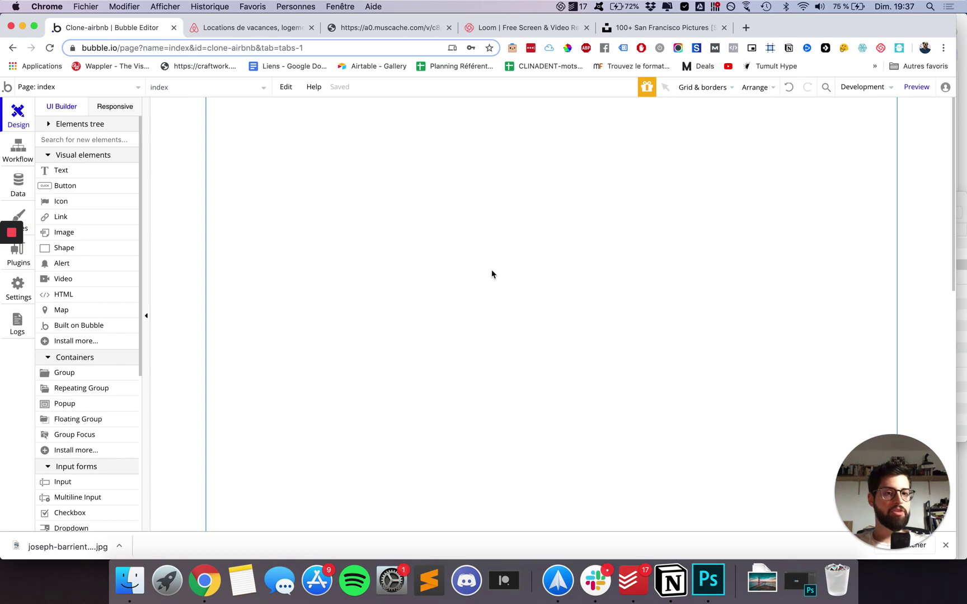
Turn the canvas grid back on for the index page.
{"action": "left_click", "coordinate": [721, 92]}
{"action": "left_click", "coordinate": [718, 91]}
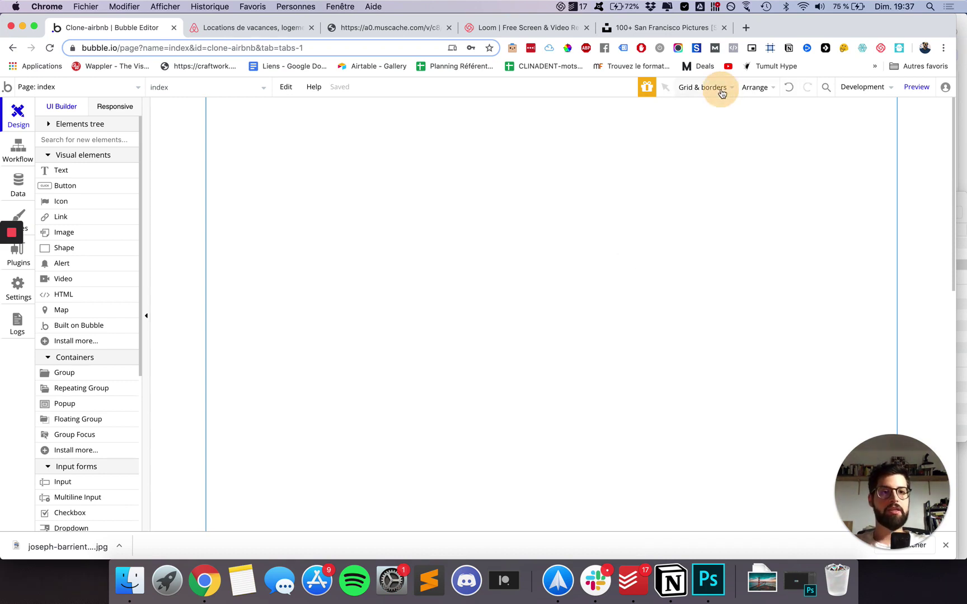
{"action": "left_click", "coordinate": [715, 94]}
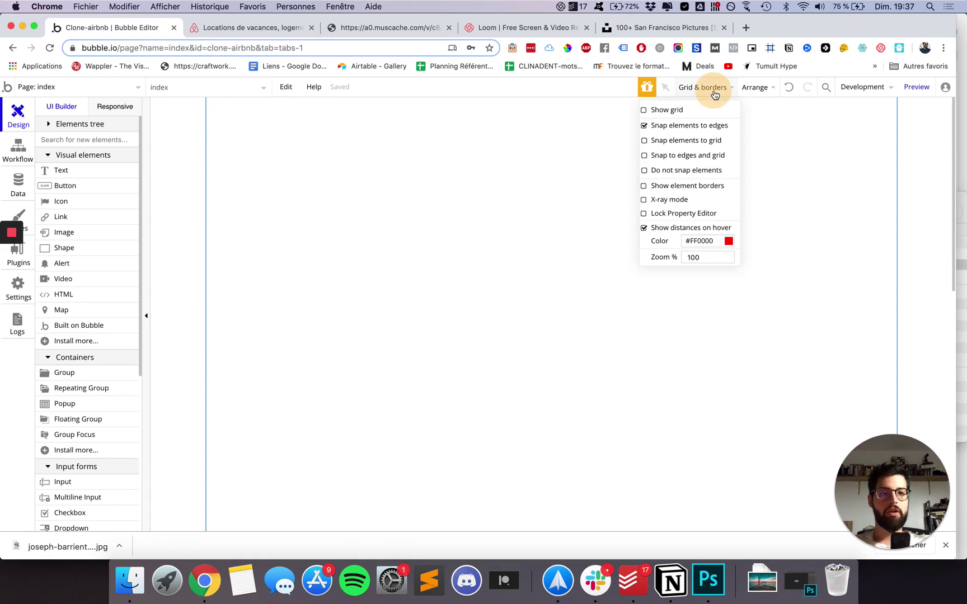
{"action": "left_click", "coordinate": [643, 110]}
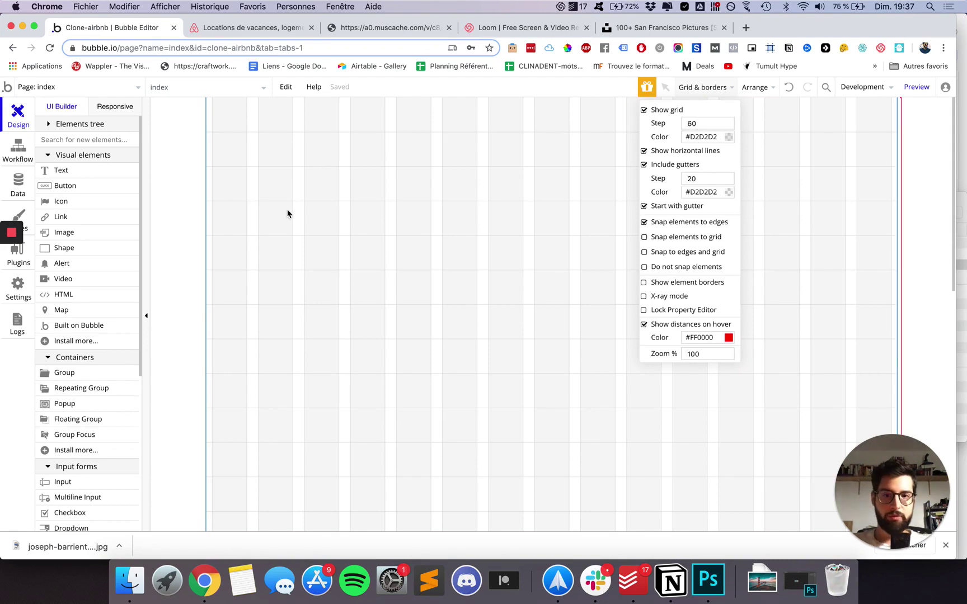
{"action": "left_click", "coordinate": [277, 220]}
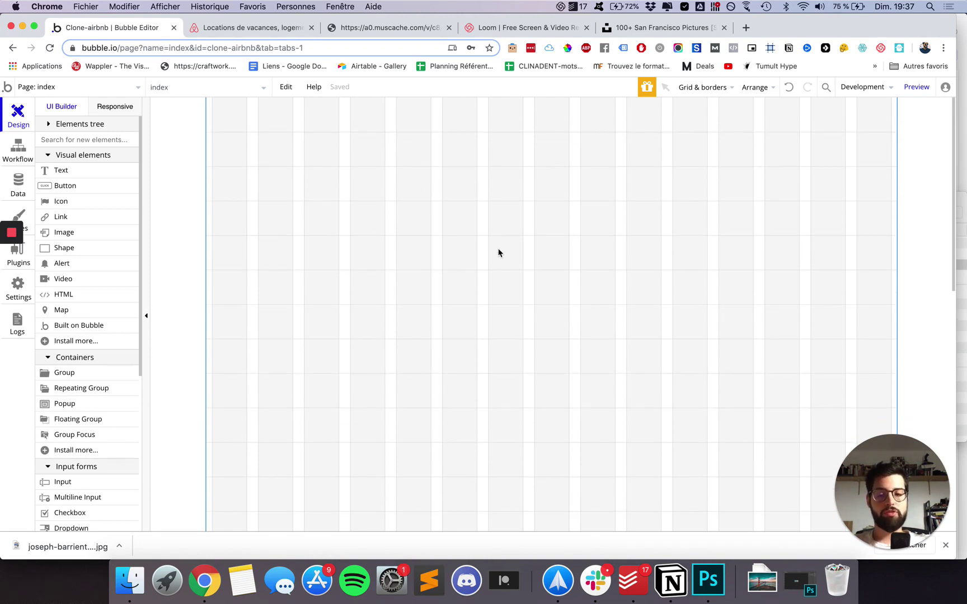
Examine the index page's width, height and preset page width settings, leaving the properties closed.
{"action": "double_click", "coordinate": [492, 224]}
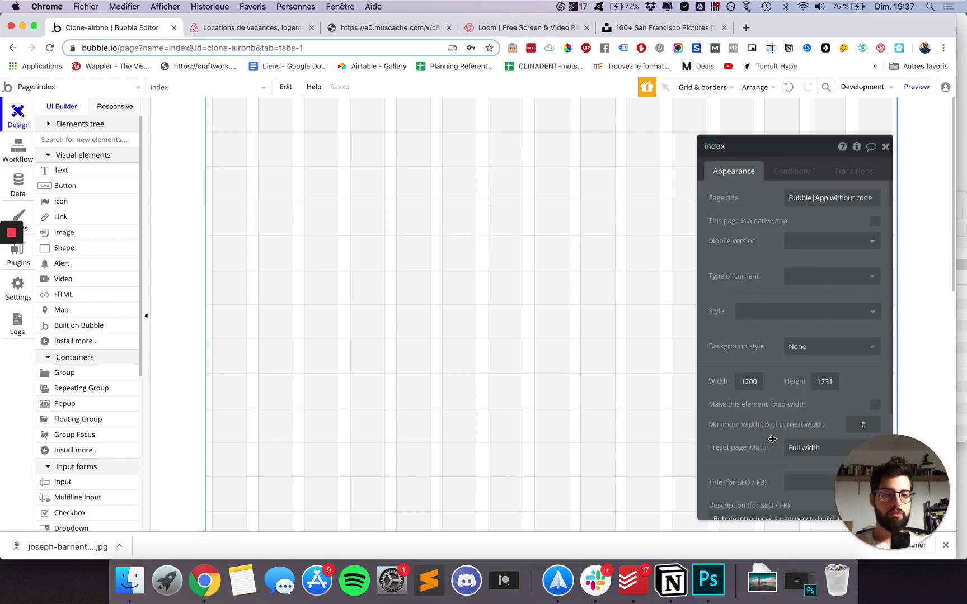
{"action": "double_click", "coordinate": [749, 380]}
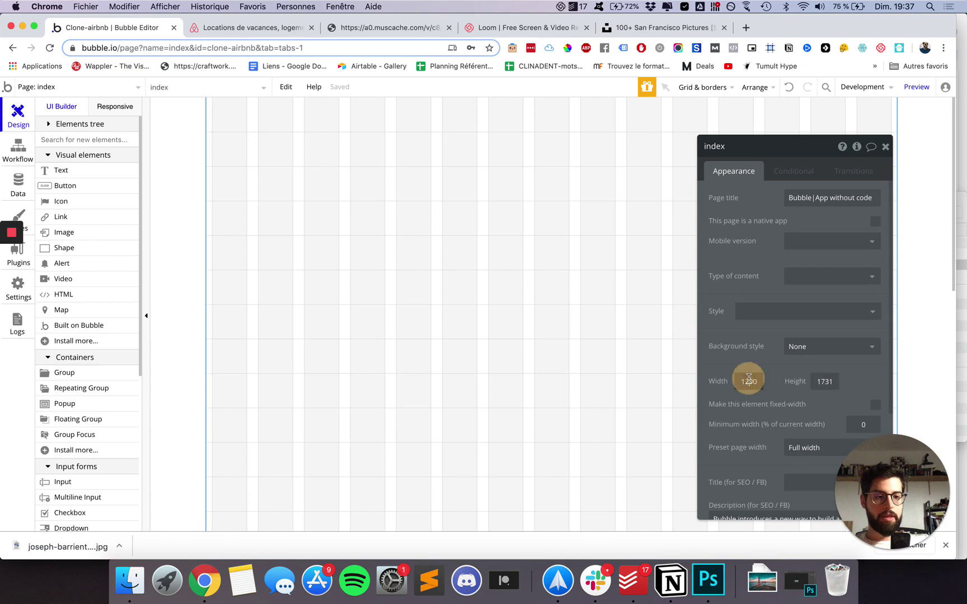
{"action": "double_click", "coordinate": [829, 381]}
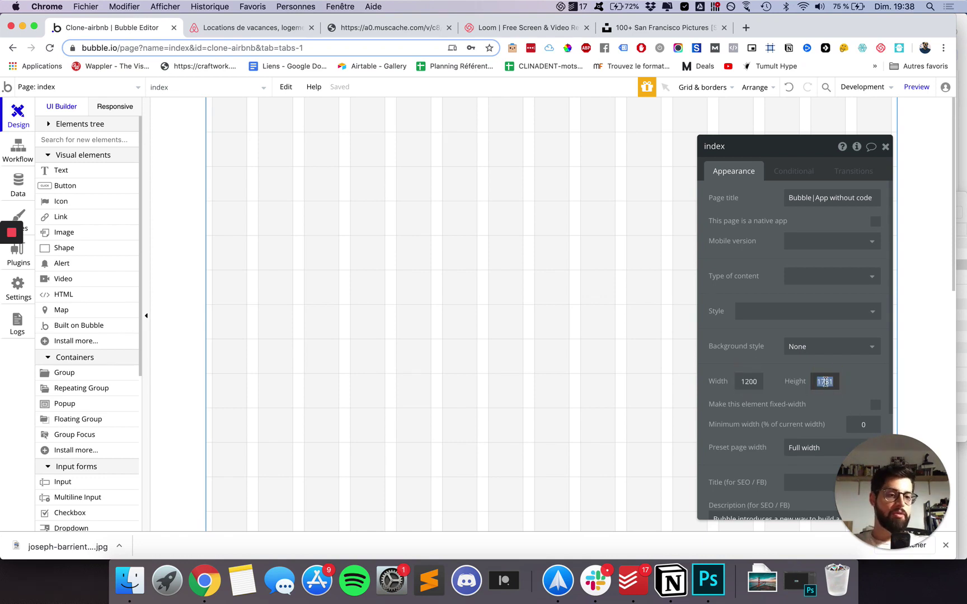
{"action": "scroll", "coordinate": [810, 382], "scroll_direction": "down", "scroll_amount": 3}
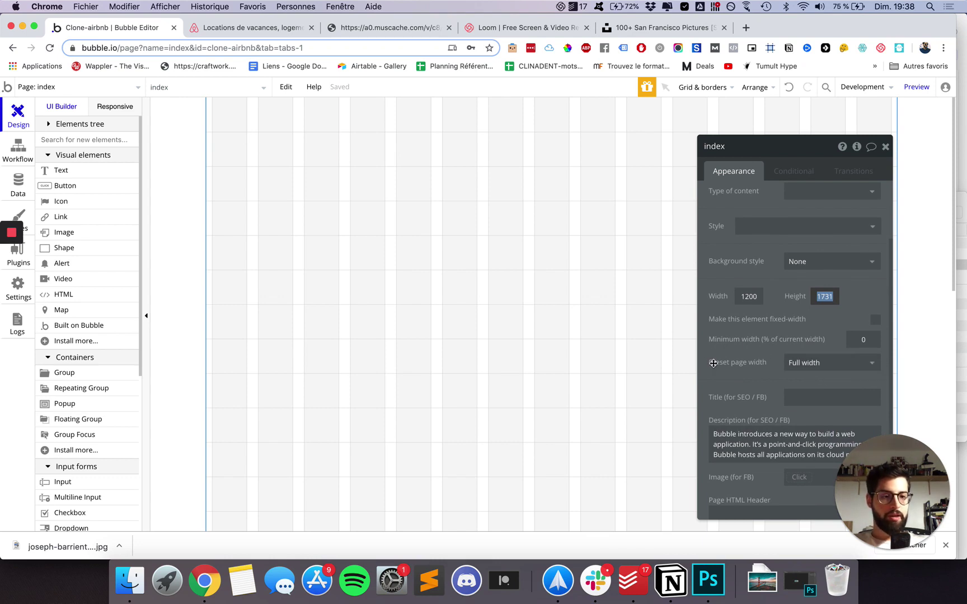
{"action": "left_click", "coordinate": [821, 369]}
{"action": "left_click", "coordinate": [822, 370]}
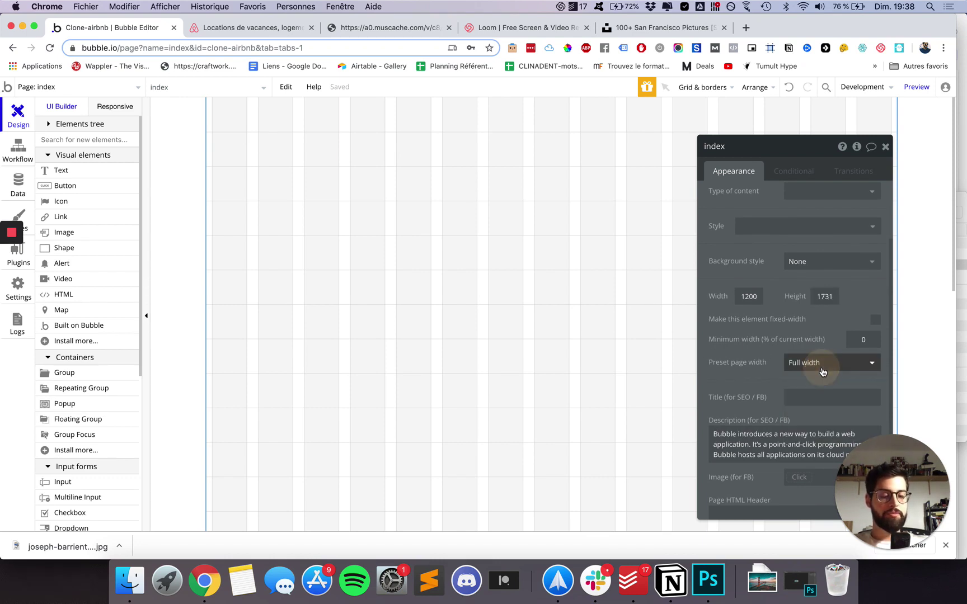
{"action": "left_click", "coordinate": [884, 146]}
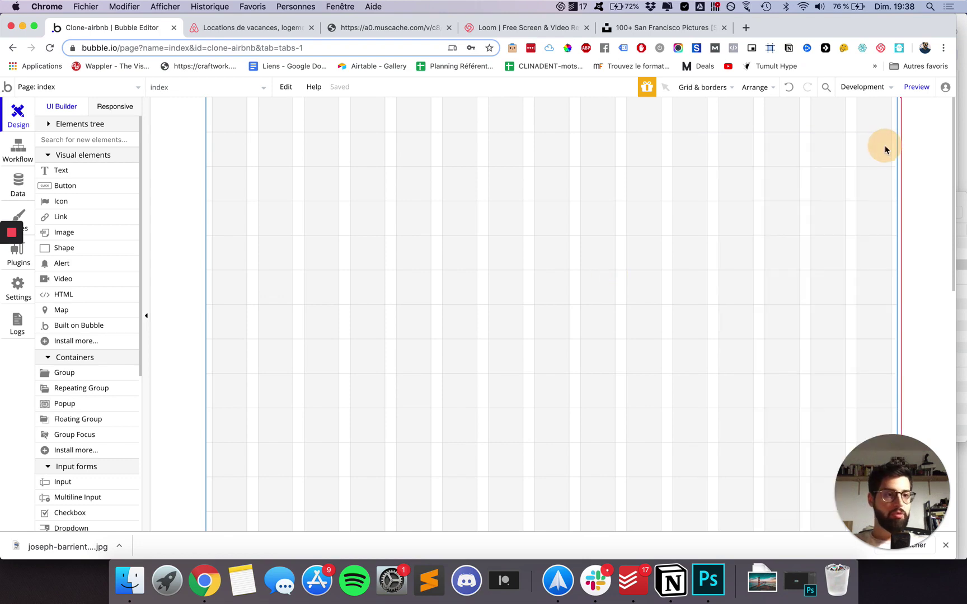
Review the Airbnb homepage's background image and browse the San Francisco photos on Unsplash.
{"action": "left_click", "coordinate": [239, 28]}
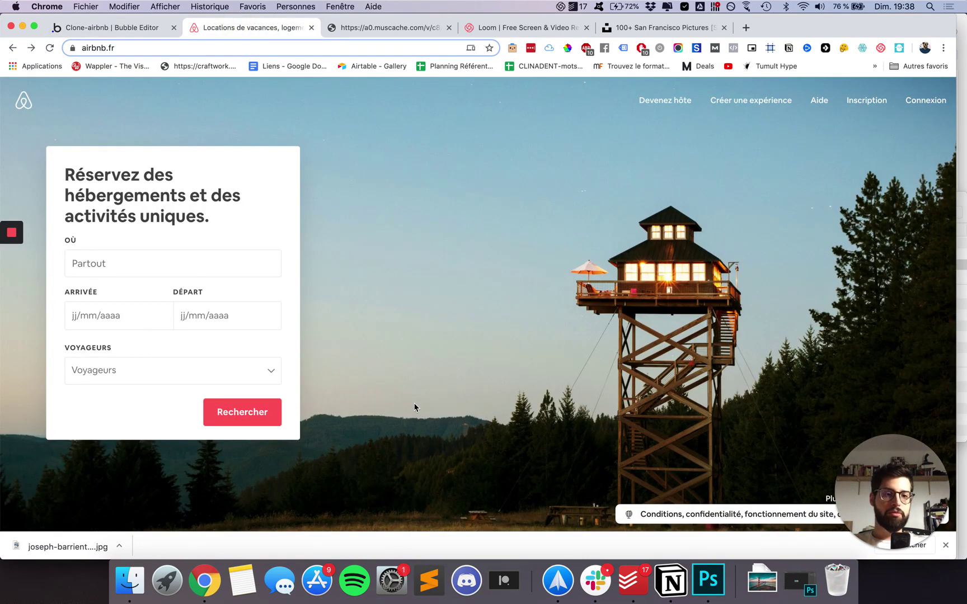
{"action": "left_click", "coordinate": [634, 29]}
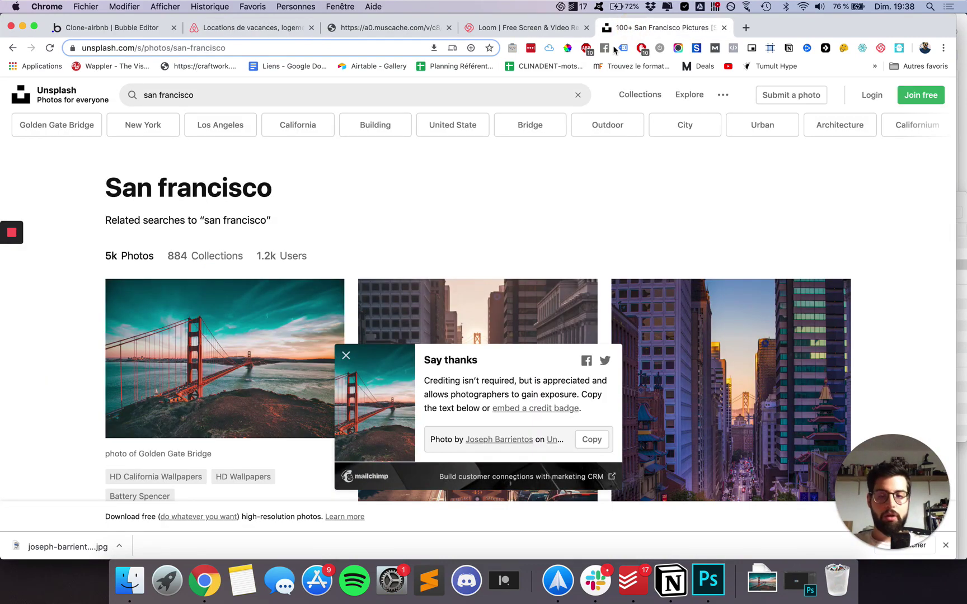
{"action": "scroll", "coordinate": [306, 272], "scroll_direction": "down", "scroll_amount": 8}
{"action": "scroll", "coordinate": [306, 273], "scroll_direction": "up", "scroll_amount": 4}
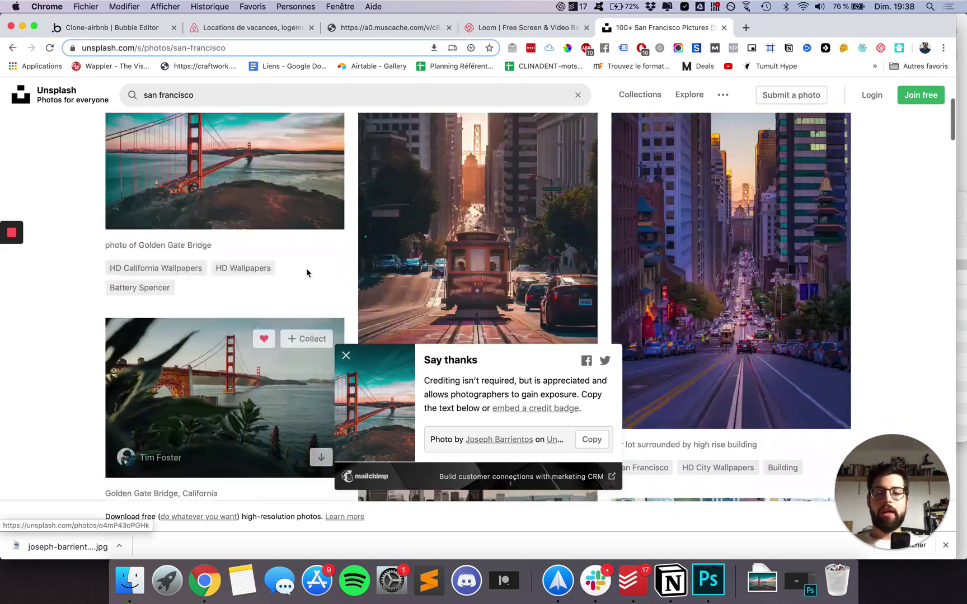
{"action": "scroll", "coordinate": [306, 272], "scroll_direction": "up", "scroll_amount": 4}
{"action": "scroll", "coordinate": [261, 363], "scroll_direction": "down", "scroll_amount": 5}
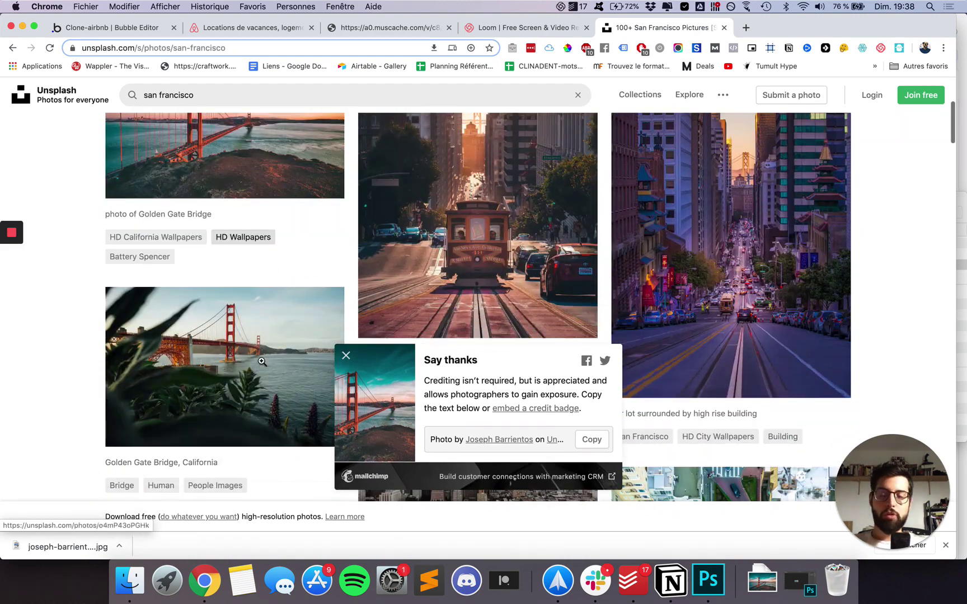
{"action": "scroll", "coordinate": [261, 363], "scroll_direction": "up", "scroll_amount": 4}
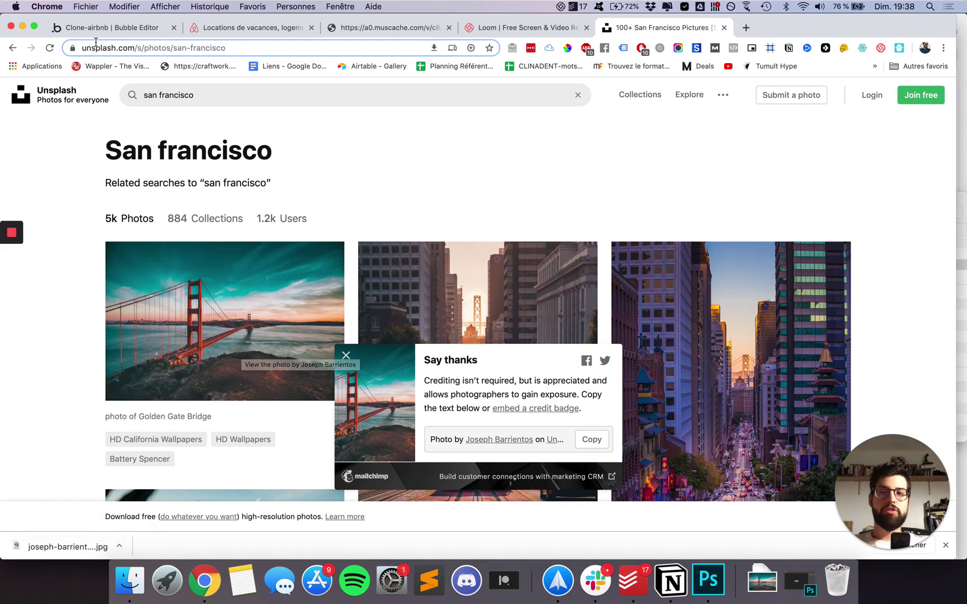
Switch to Finder and preview the background image bg.jpg in the OTTHO folder.
{"action": "left_click", "coordinate": [112, 27]}
{"action": "left_click", "coordinate": [129, 585]}
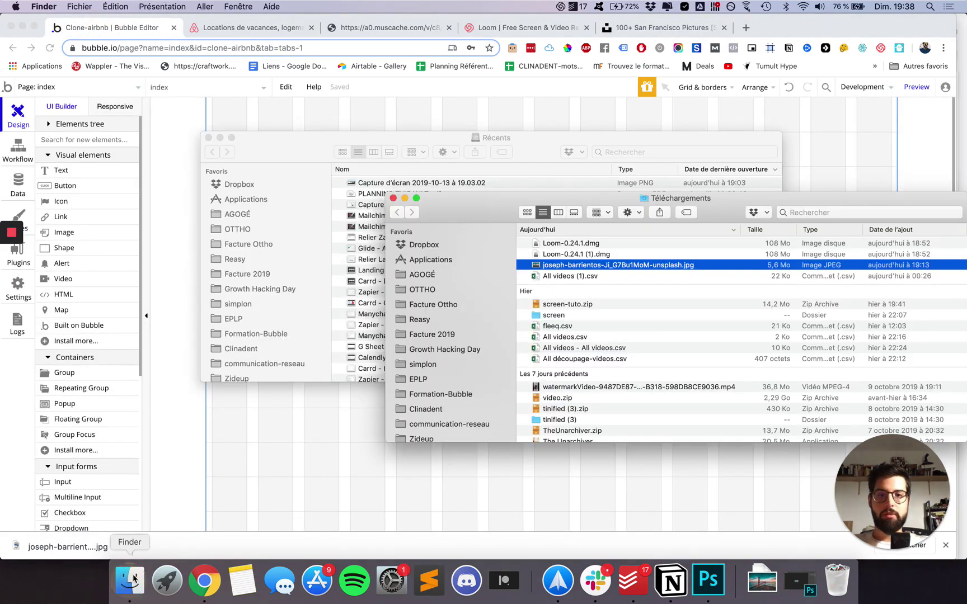
{"action": "left_click", "coordinate": [364, 198]}
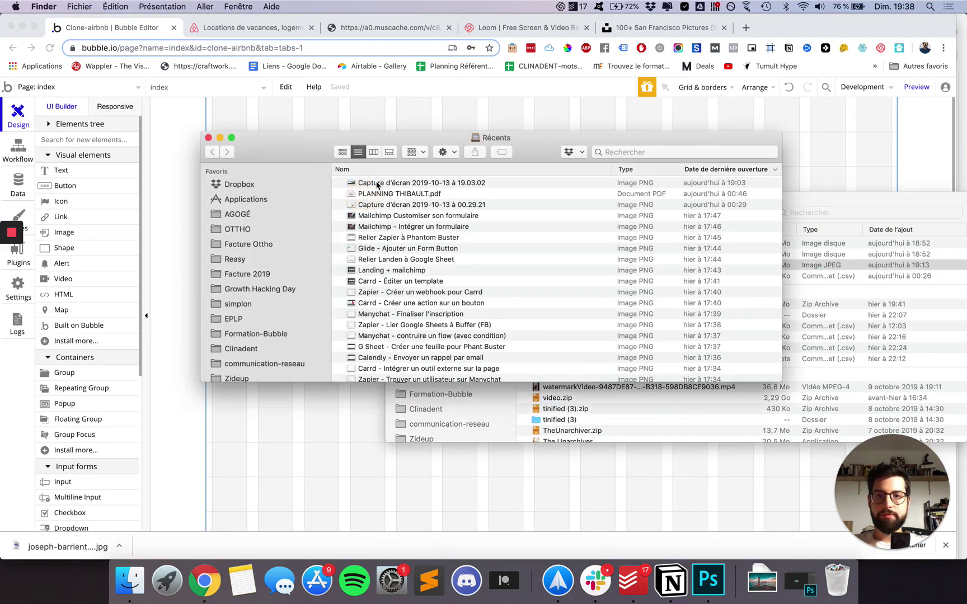
{"action": "left_click", "coordinate": [237, 229]}
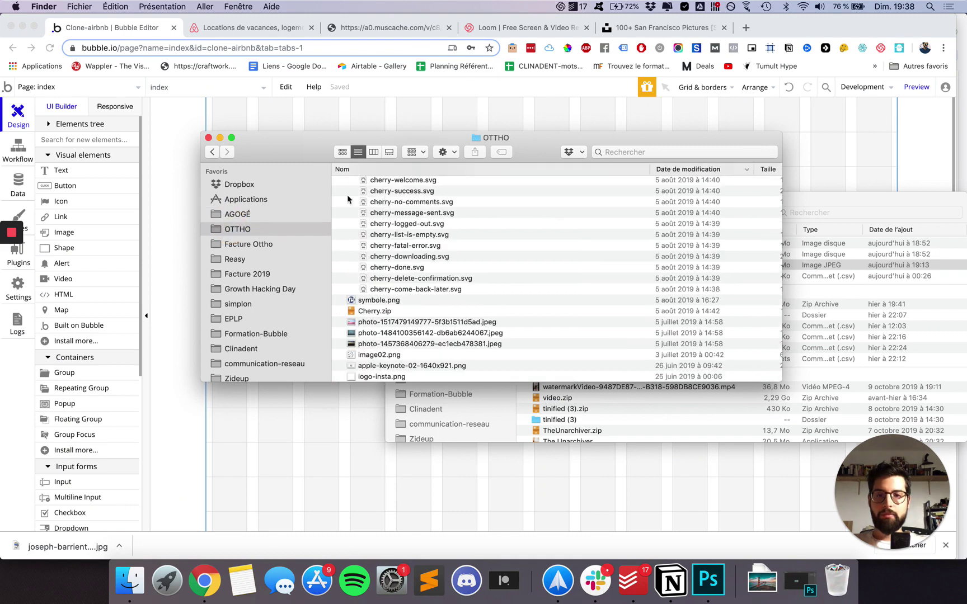
{"action": "scroll", "coordinate": [389, 207], "scroll_direction": "down", "scroll_amount": 5}
{"action": "scroll", "coordinate": [376, 237], "scroll_direction": "up", "scroll_amount": 10}
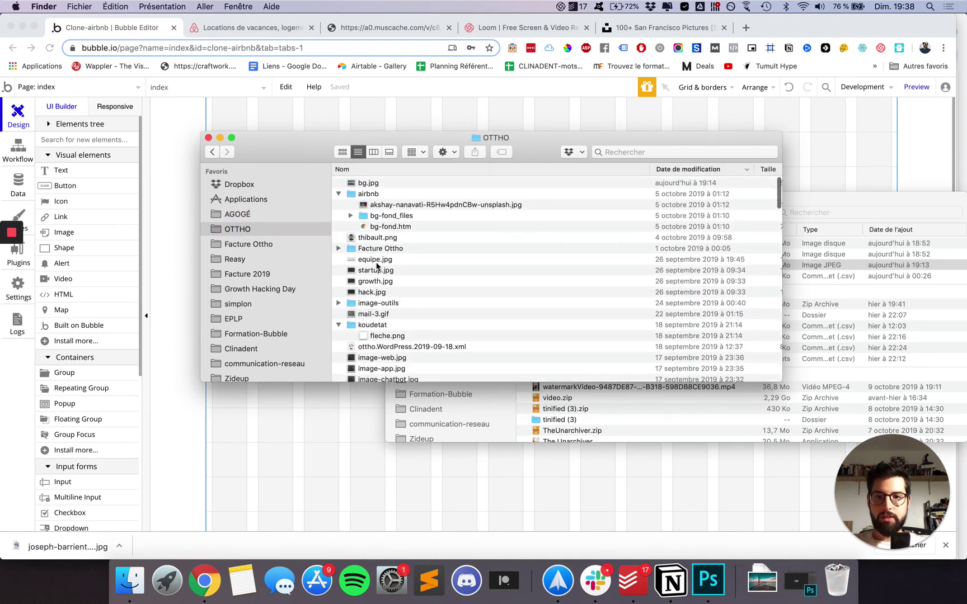
{"action": "left_click", "coordinate": [373, 184]}
{"action": "key", "text": "space"}
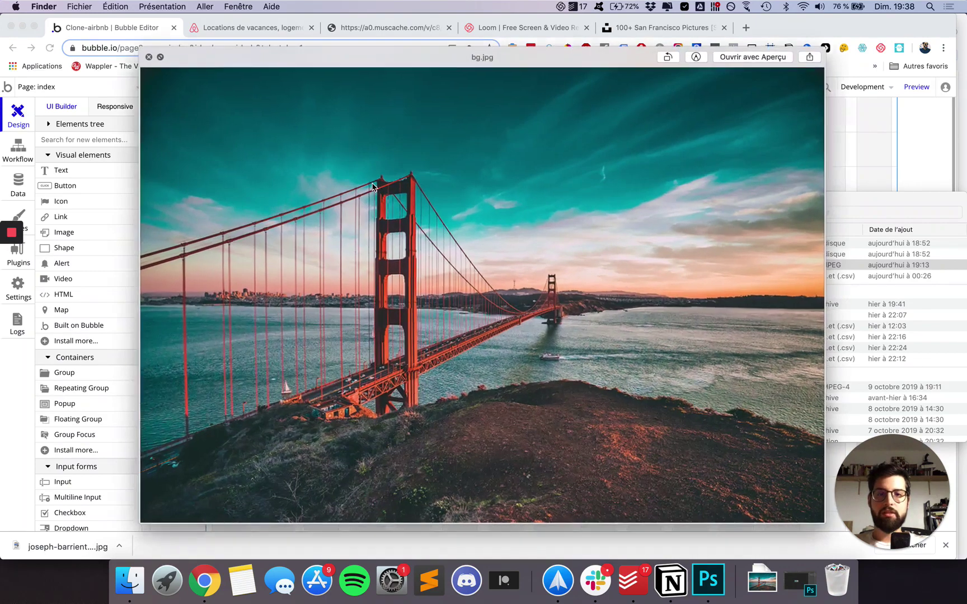
{"action": "key", "text": "space"}
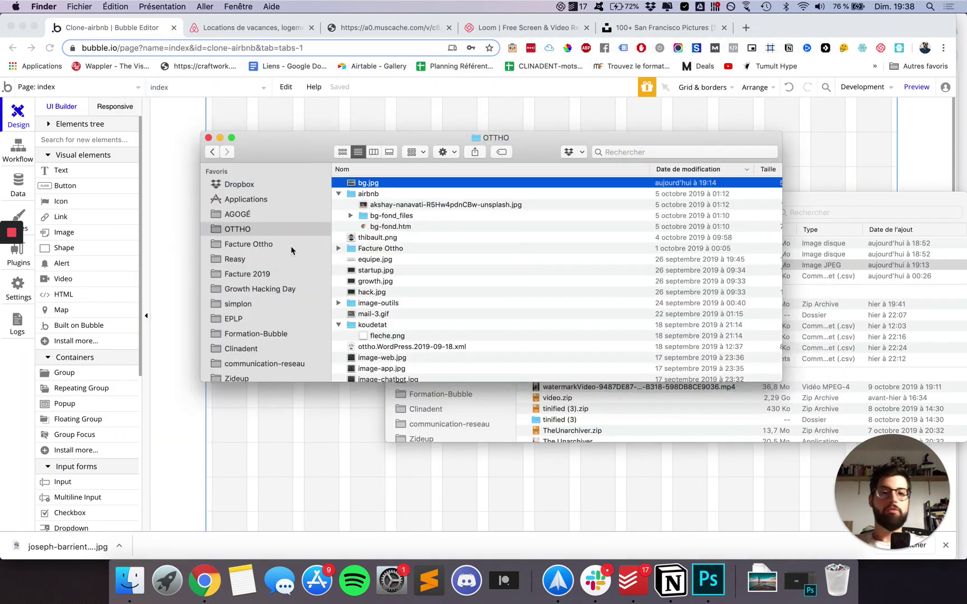
{"action": "key", "text": "space"}
{"action": "key", "text": "space"}
Switch back to the Bubble editor and try out placing two image elements and a link element on the index page.
{"action": "left_click", "coordinate": [179, 159]}
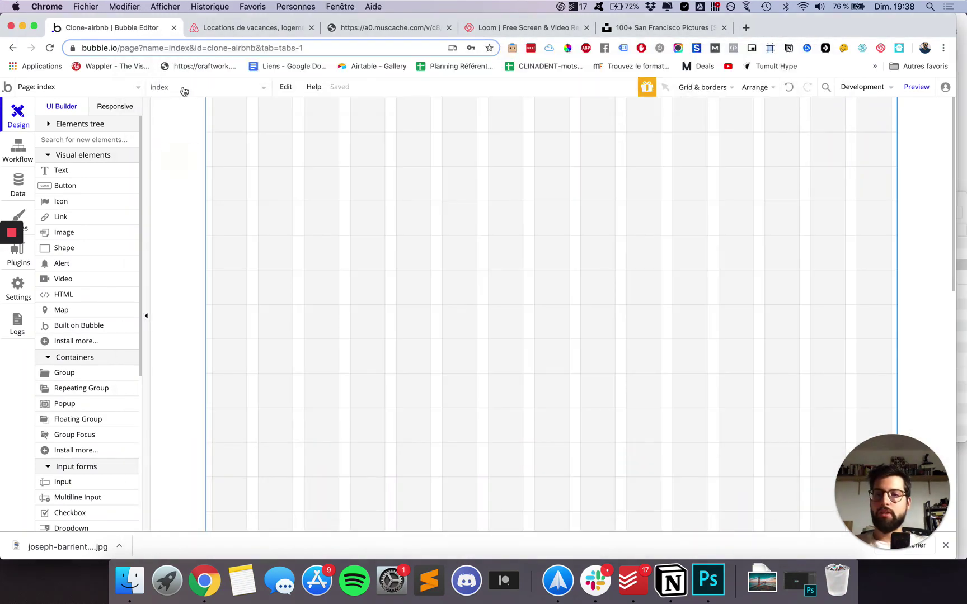
{"action": "left_click", "coordinate": [63, 234]}
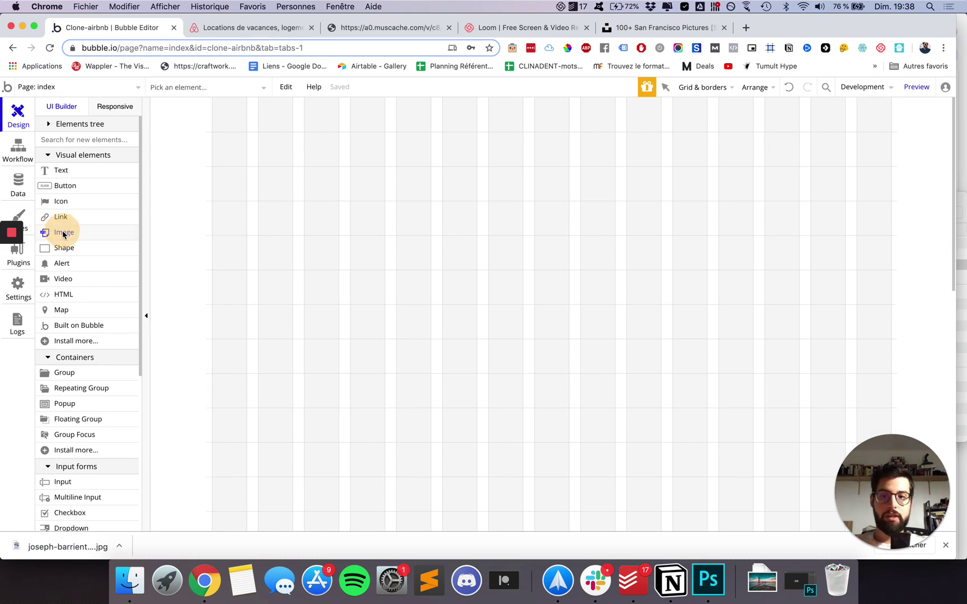
{"action": "left_click", "coordinate": [431, 229]}
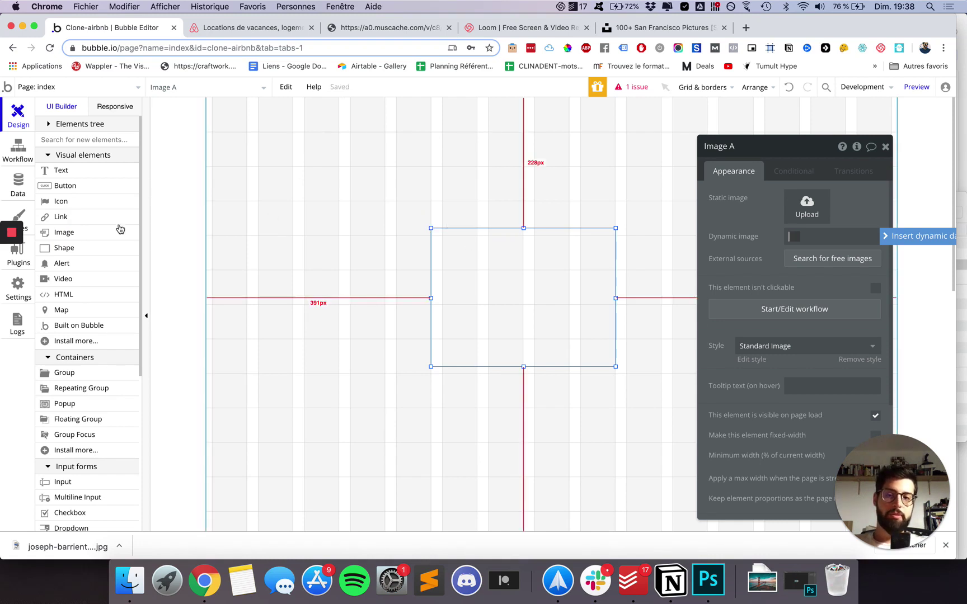
{"action": "left_click_drag", "start_coordinate": [119, 237], "coordinate": [315, 242]}
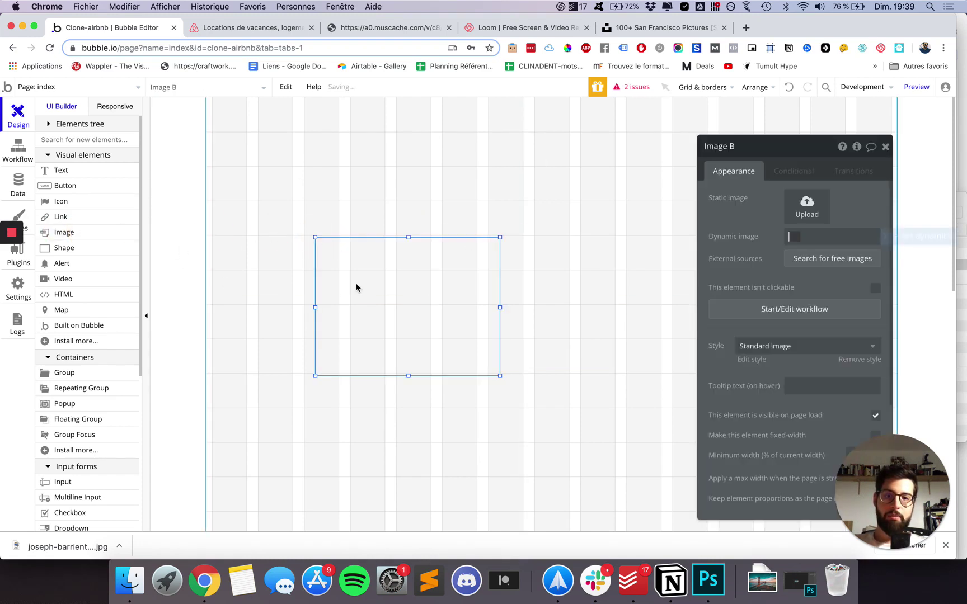
{"action": "left_click_drag", "start_coordinate": [372, 276], "coordinate": [342, 256]}
{"action": "left_click", "coordinate": [72, 218]}
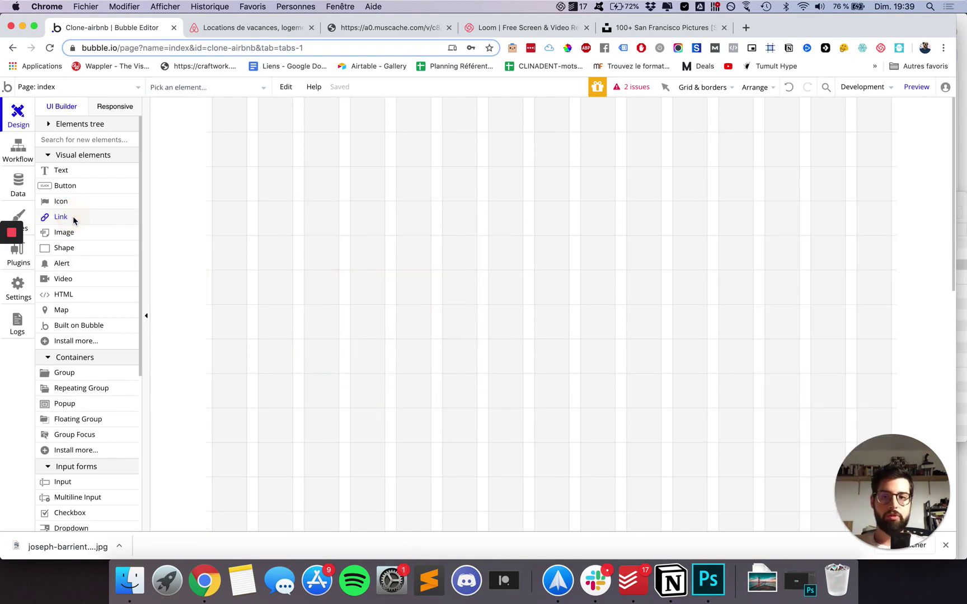
{"action": "left_click", "coordinate": [353, 221]}
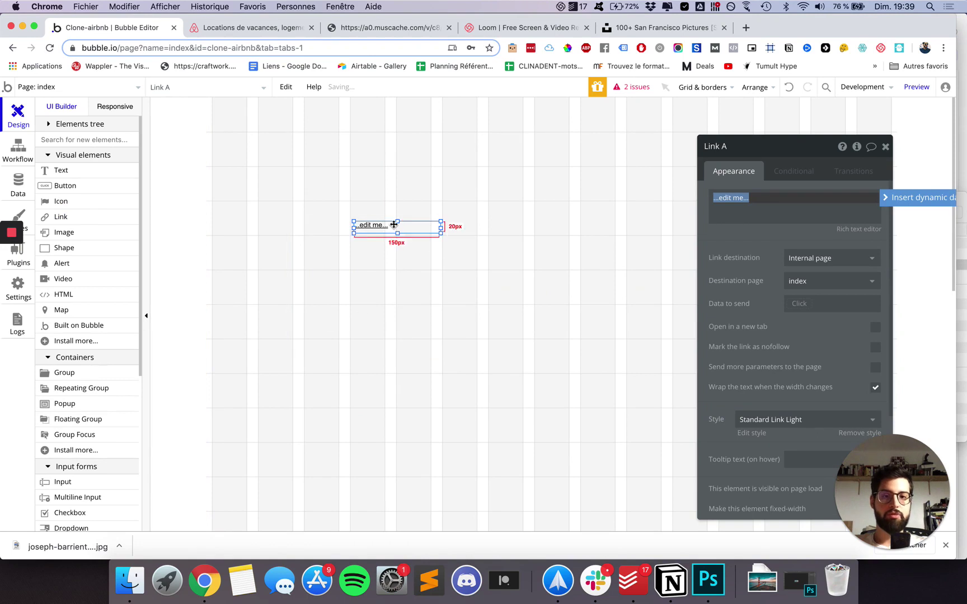
Delete the trial link and the trial image elements from the index page.
{"action": "left_click", "coordinate": [380, 229]}
{"action": "key", "text": "BackSpace"}
{"action": "left_click", "coordinate": [381, 234]}
{"action": "key", "text": "BackSpace"}
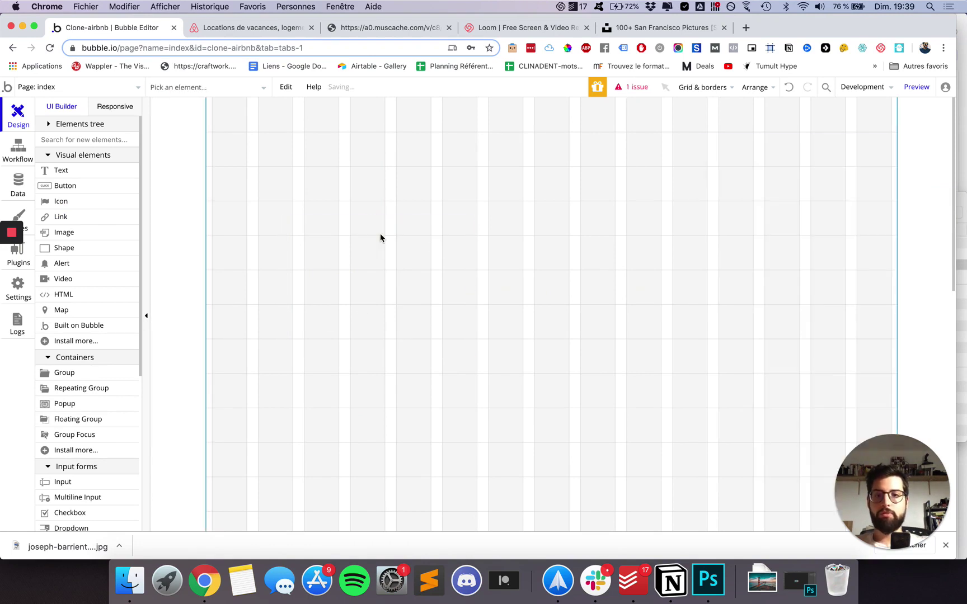
{"action": "left_click_drag", "start_coordinate": [278, 150], "coordinate": [612, 387]}
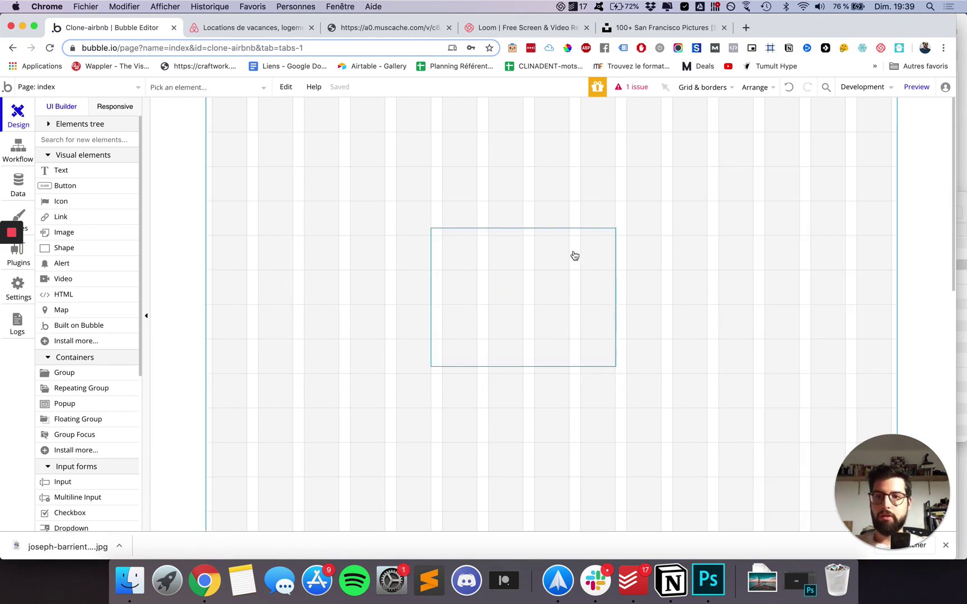
{"action": "left_click", "coordinate": [527, 295]}
{"action": "key", "text": "BackSpace"}
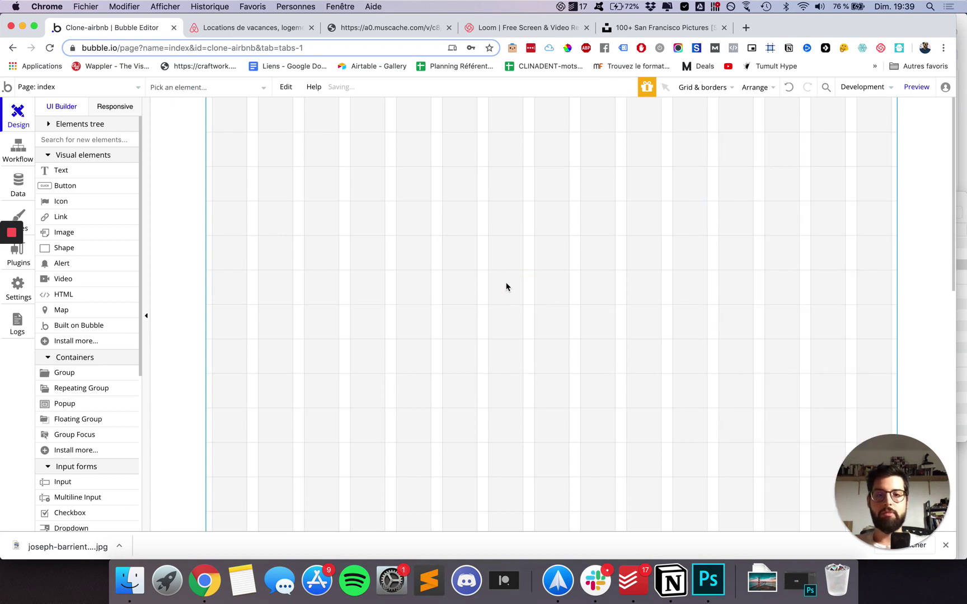
Place a 320 by 240 px image element on the index page and align it with the page's top-left corner.
{"action": "left_click", "coordinate": [179, 87]}
{"action": "left_click", "coordinate": [178, 92]}
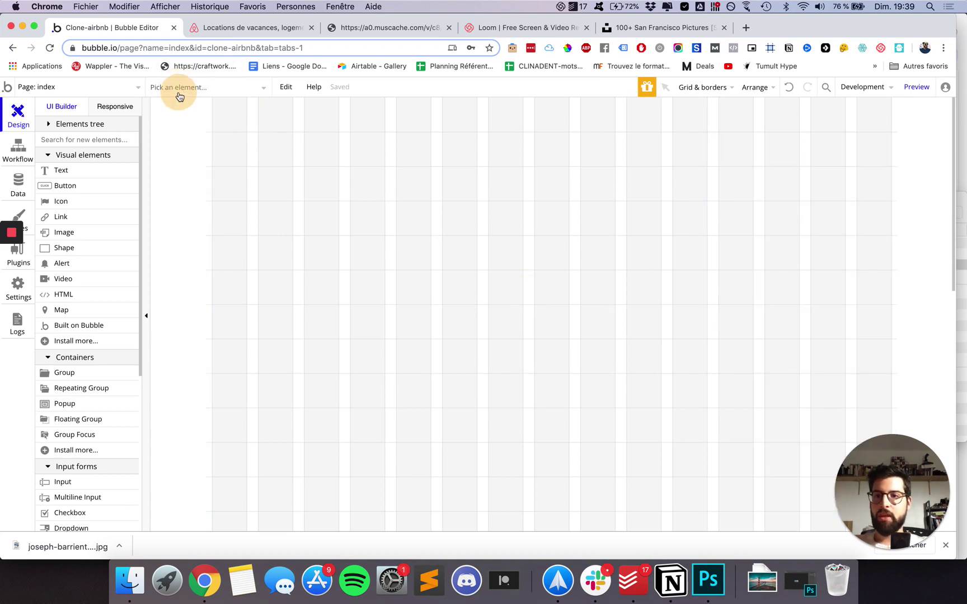
{"action": "left_click", "coordinate": [65, 232]}
{"action": "left_click", "coordinate": [370, 161]}
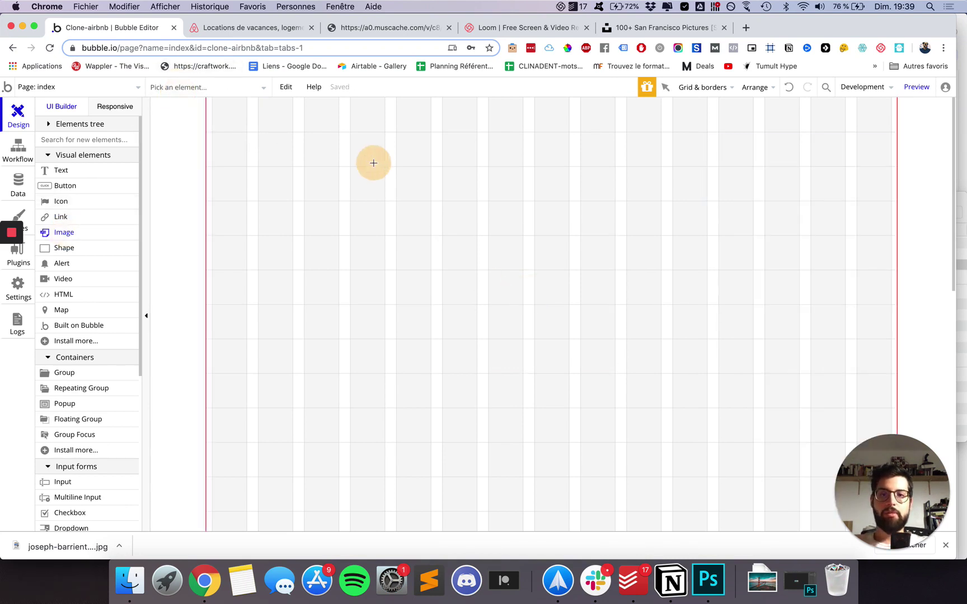
{"action": "left_click_drag", "start_coordinate": [451, 208], "coordinate": [276, 142]}
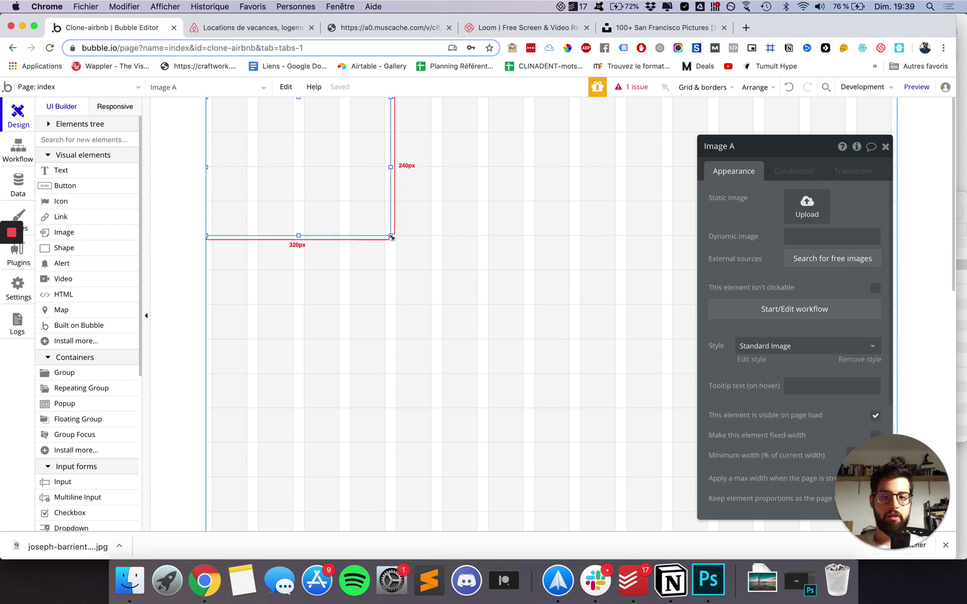
Enlarge the image element to 1200 by 800 px across the full page width, and dismiss the browser's download bar.
{"action": "left_click_drag", "start_coordinate": [391, 237], "coordinate": [745, 418]}
{"action": "left_click", "coordinate": [948, 547]}
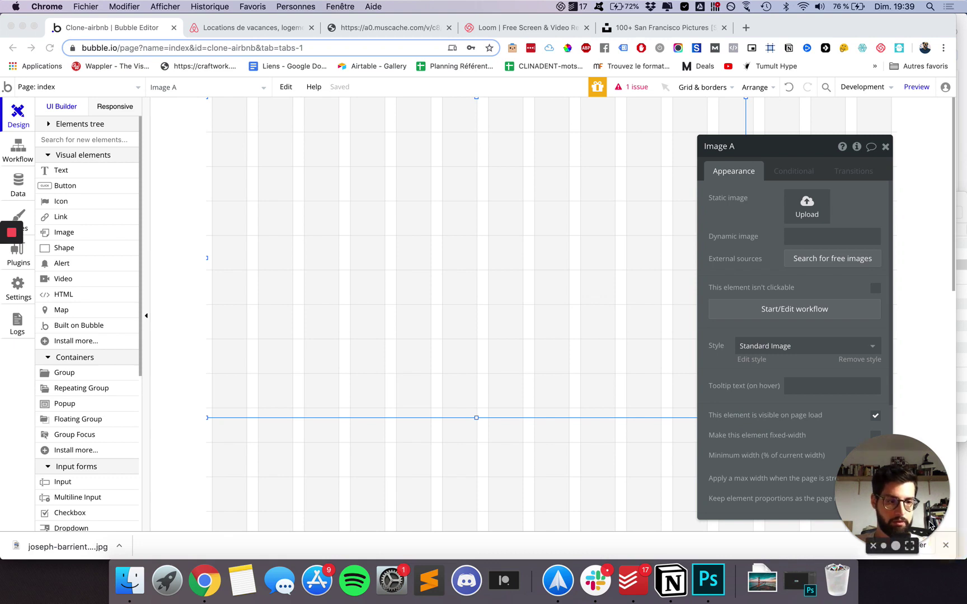
{"action": "left_click_drag", "start_coordinate": [929, 525], "coordinate": [870, 468]}
{"action": "left_click", "coordinate": [946, 546]}
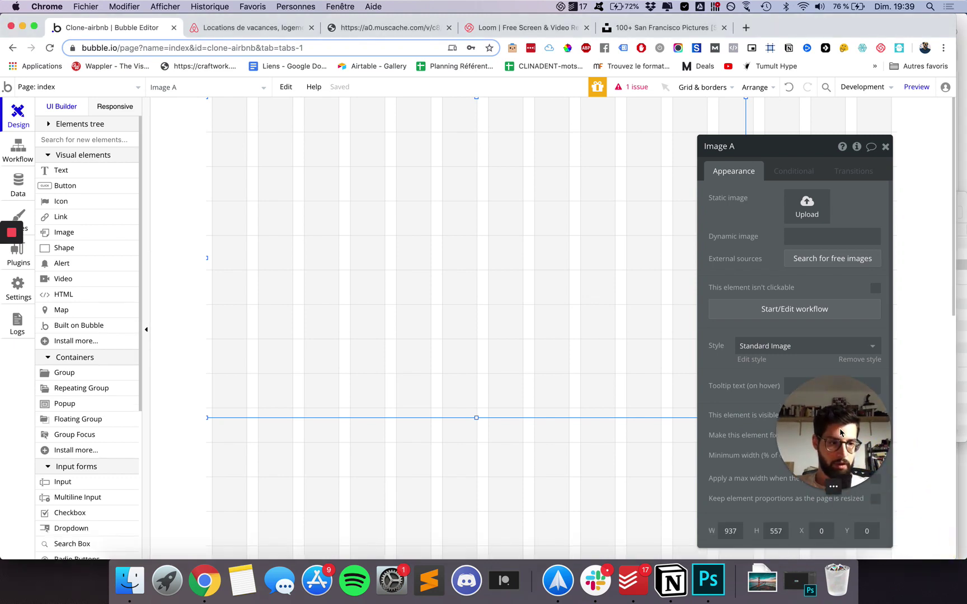
{"action": "left_click_drag", "start_coordinate": [840, 432], "coordinate": [907, 499]}
{"action": "left_click", "coordinate": [804, 145]}
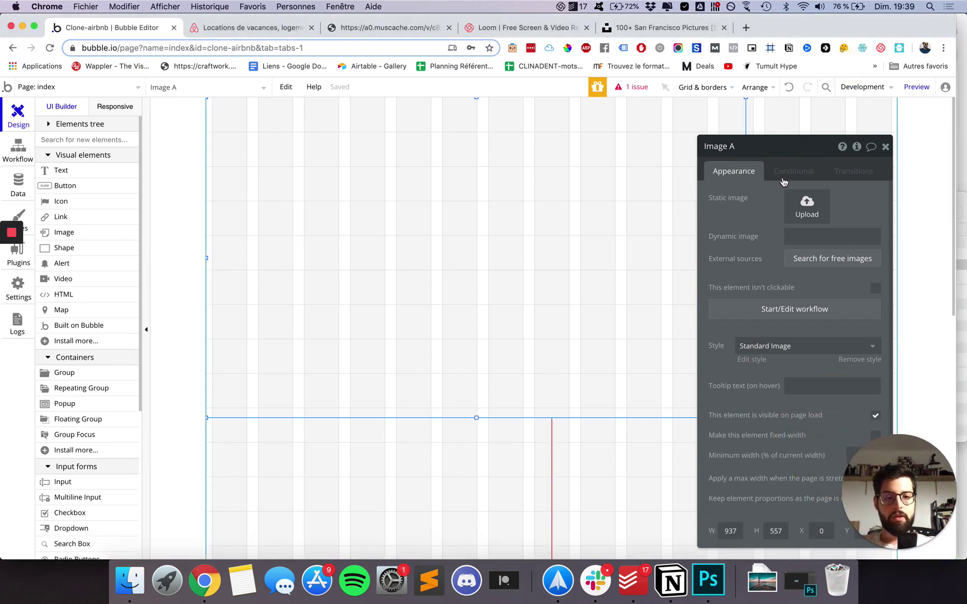
{"action": "left_click_drag", "start_coordinate": [790, 151], "coordinate": [865, 112]}
{"action": "left_click_drag", "start_coordinate": [745, 417], "coordinate": [950, 562]}
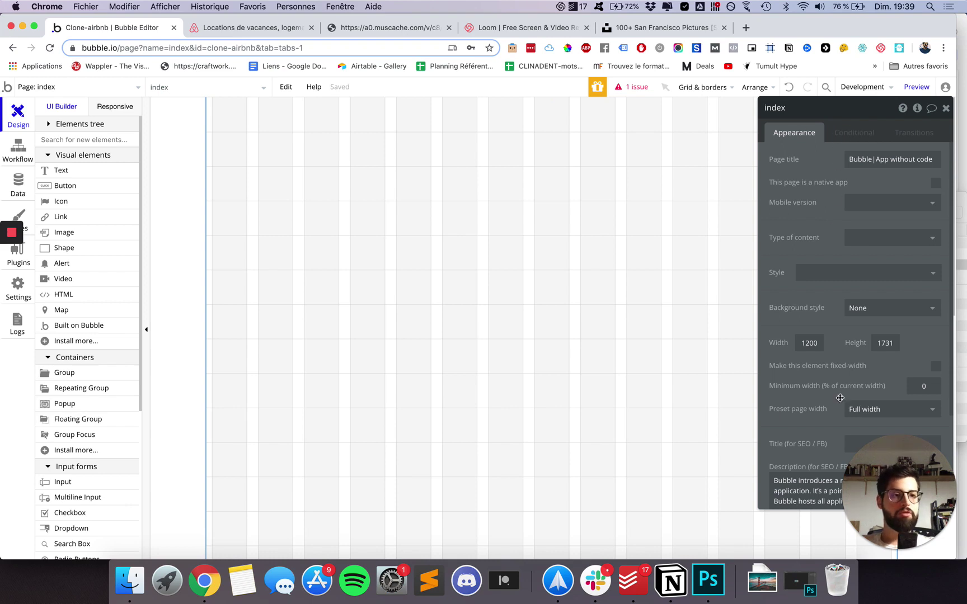
Upload bg.jpg from the OTTHO folder as the image element's static image.
{"action": "left_click", "coordinate": [626, 295]}
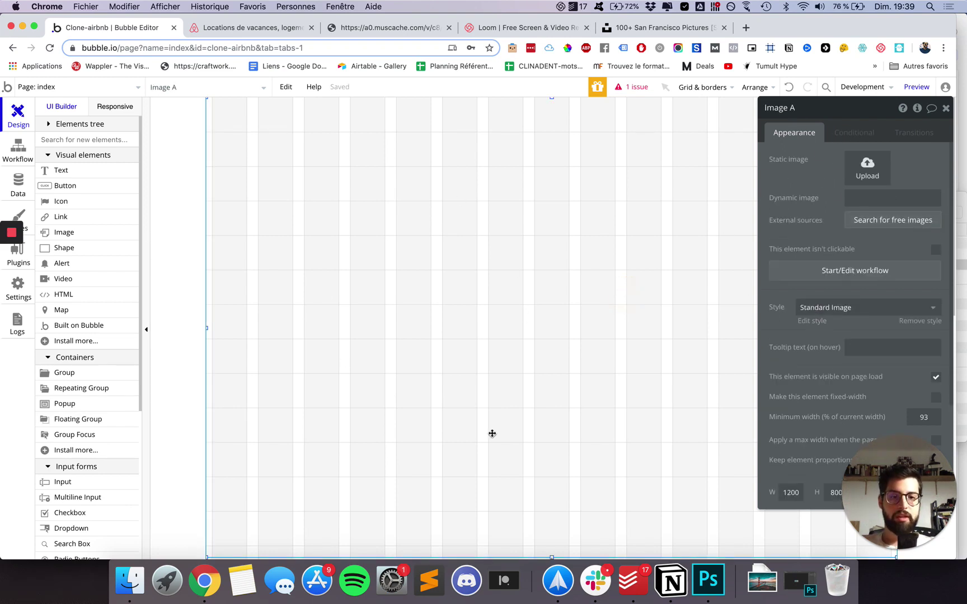
{"action": "left_click", "coordinate": [867, 174]}
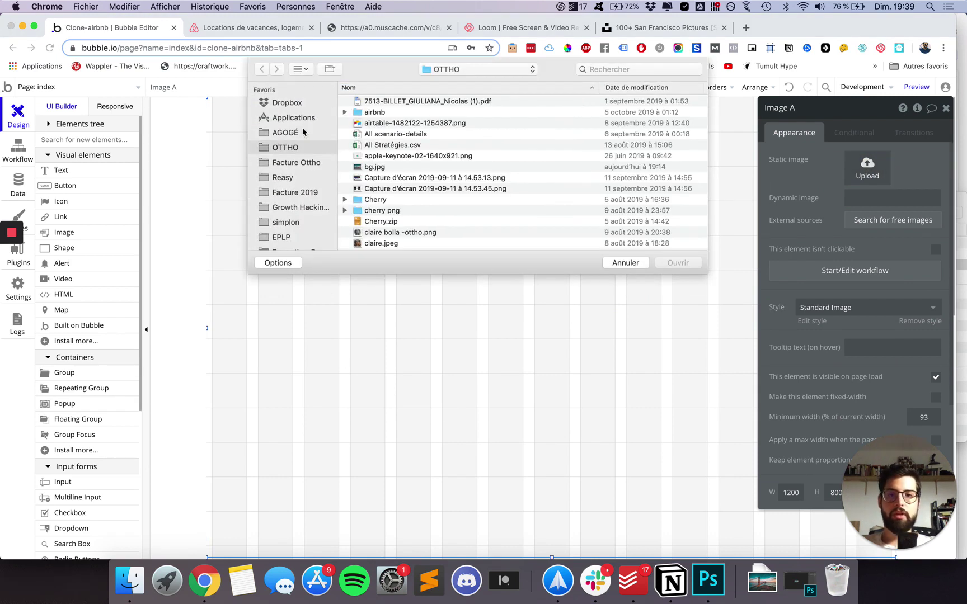
{"action": "scroll", "coordinate": [364, 120], "scroll_direction": "up", "scroll_amount": 3}
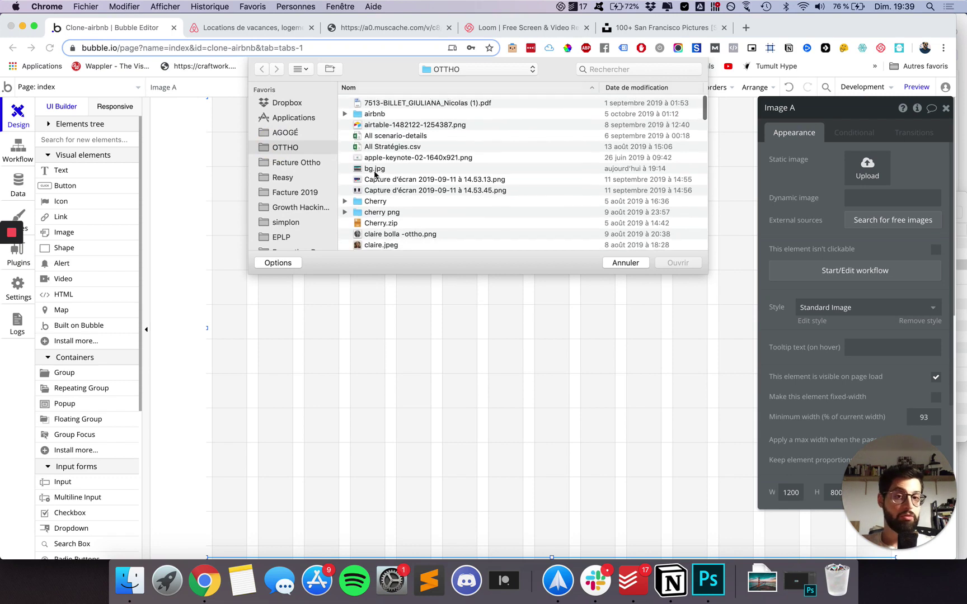
{"action": "left_click", "coordinate": [378, 168]}
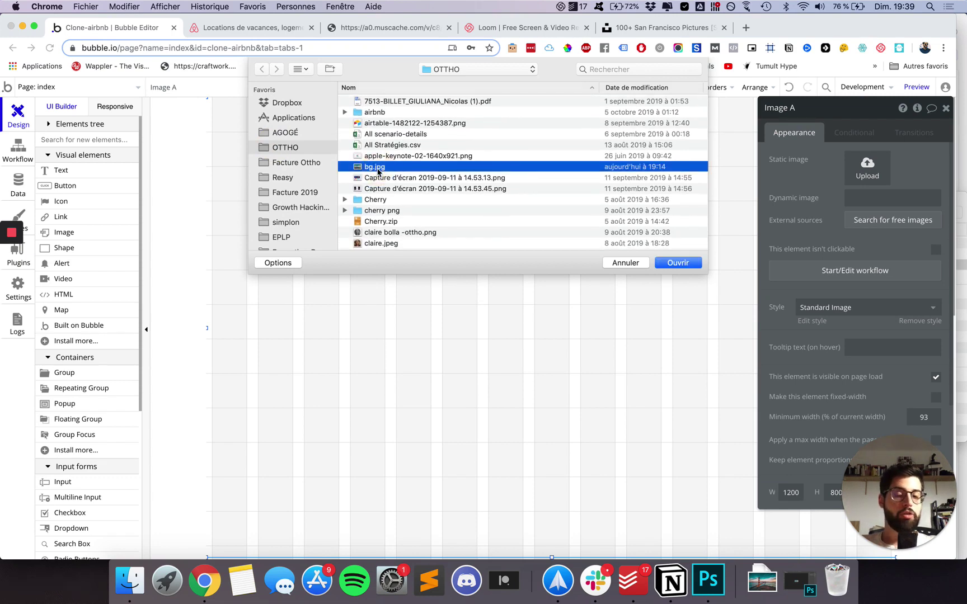
{"action": "left_click", "coordinate": [678, 267]}
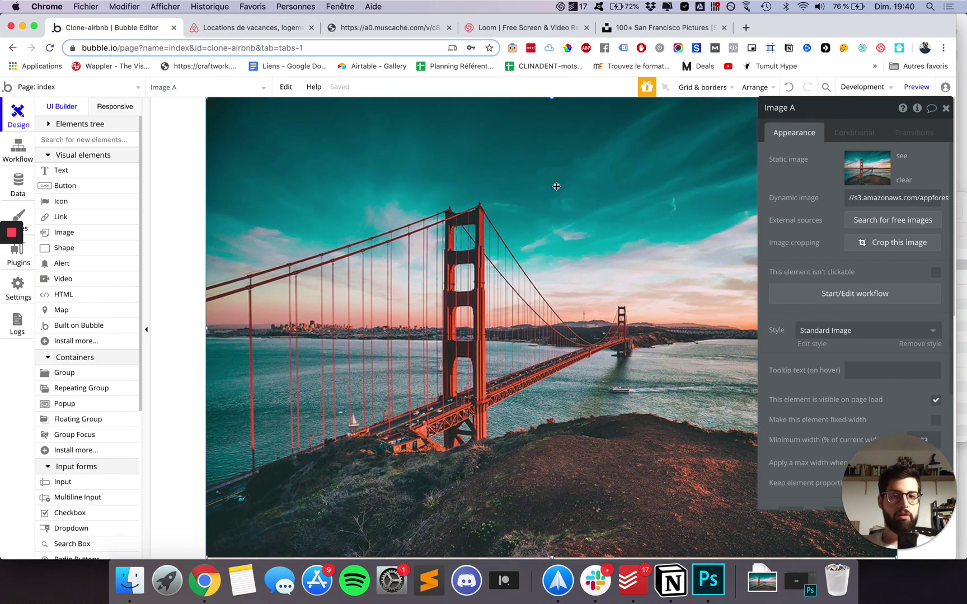
Preview the page, check the background image while scrolling and resizing the browser window, and return to the editor.
{"action": "left_click_drag", "start_coordinate": [869, 119], "coordinate": [749, 166]}
{"action": "left_click", "coordinate": [916, 86]}
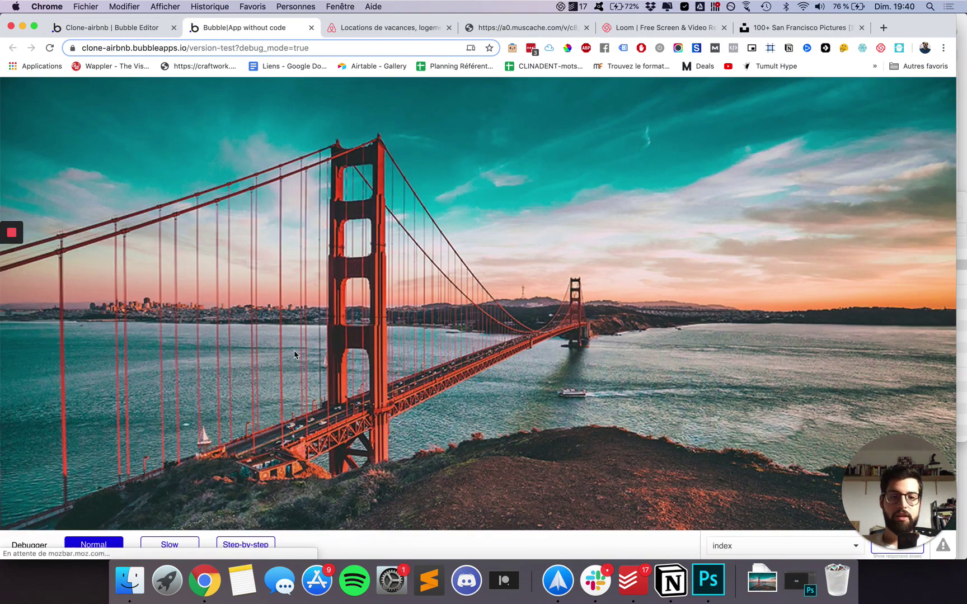
{"action": "scroll", "coordinate": [294, 350], "scroll_direction": "down", "scroll_amount": 3}
{"action": "scroll", "coordinate": [295, 344], "scroll_direction": "up", "scroll_amount": 3}
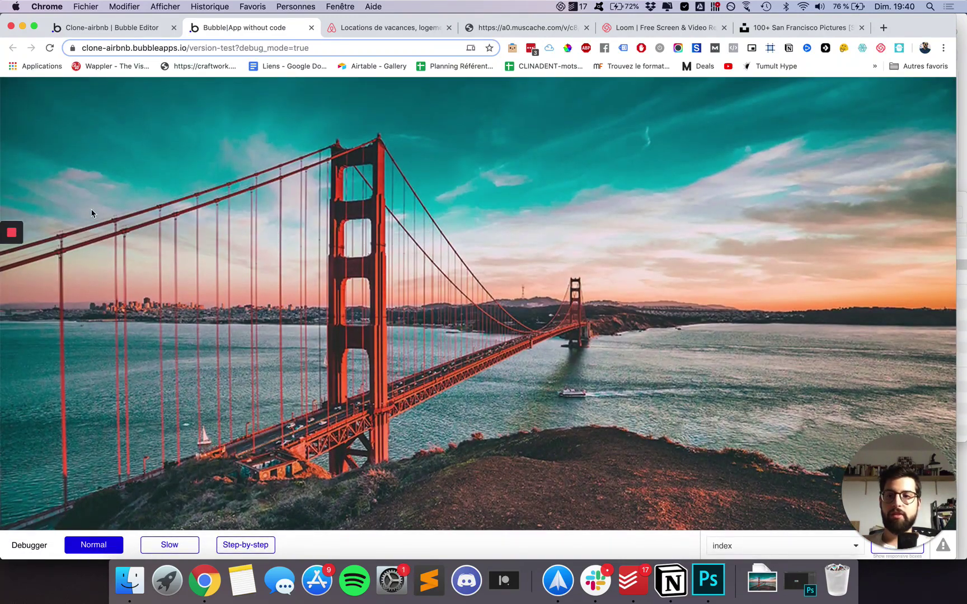
{"action": "scroll", "coordinate": [759, 211], "scroll_direction": "down", "scroll_amount": 3}
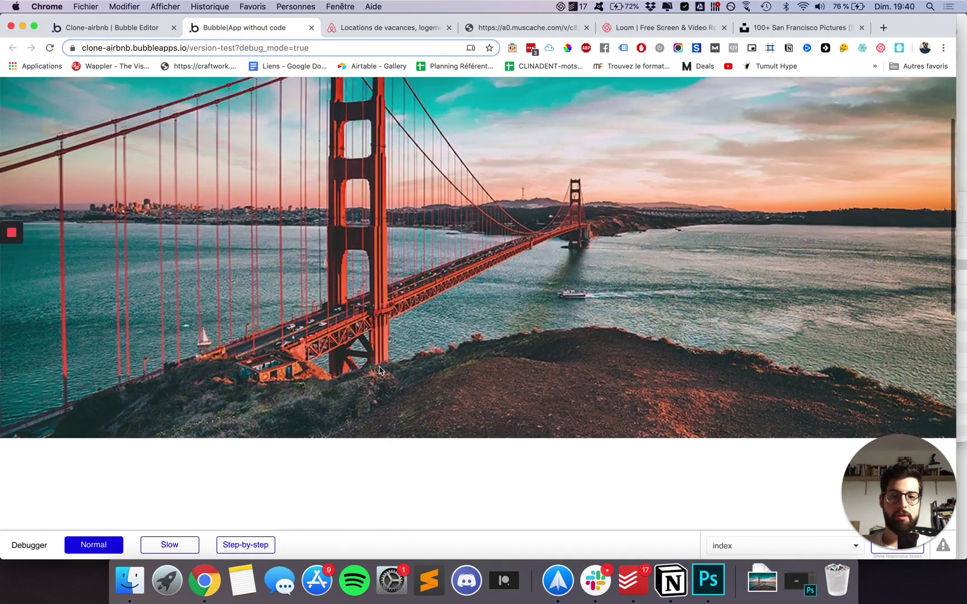
{"action": "scroll", "coordinate": [811, 216], "scroll_direction": "up", "scroll_amount": 3}
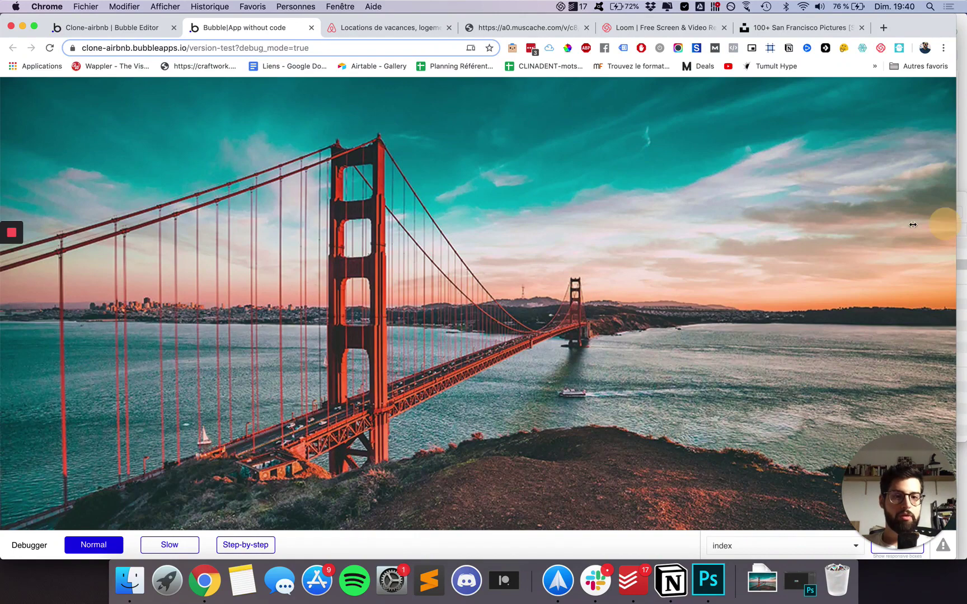
{"action": "left_click_drag", "start_coordinate": [959, 224], "coordinate": [617, 221]}
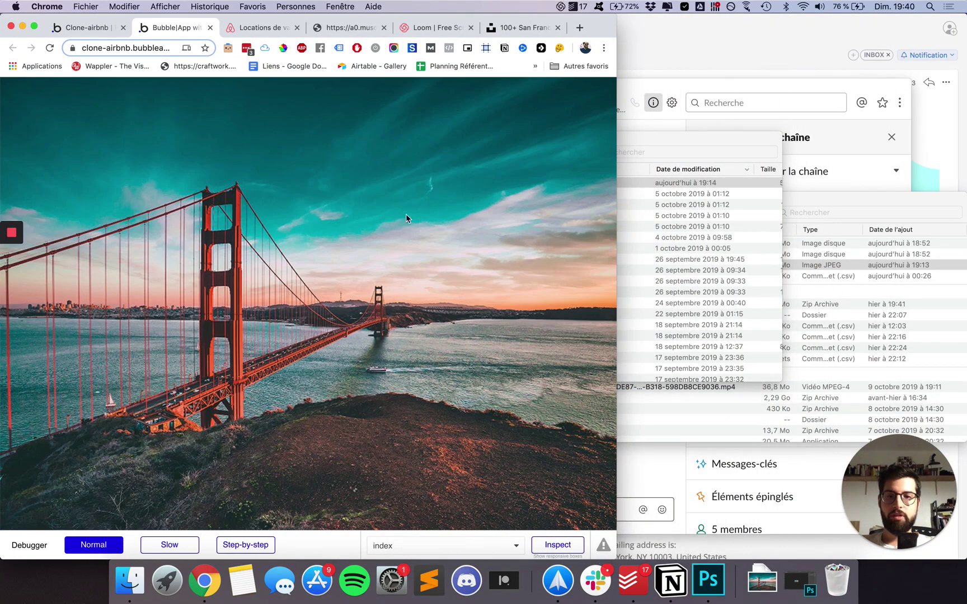
{"action": "left_click_drag", "start_coordinate": [614, 329], "coordinate": [966, 361]}
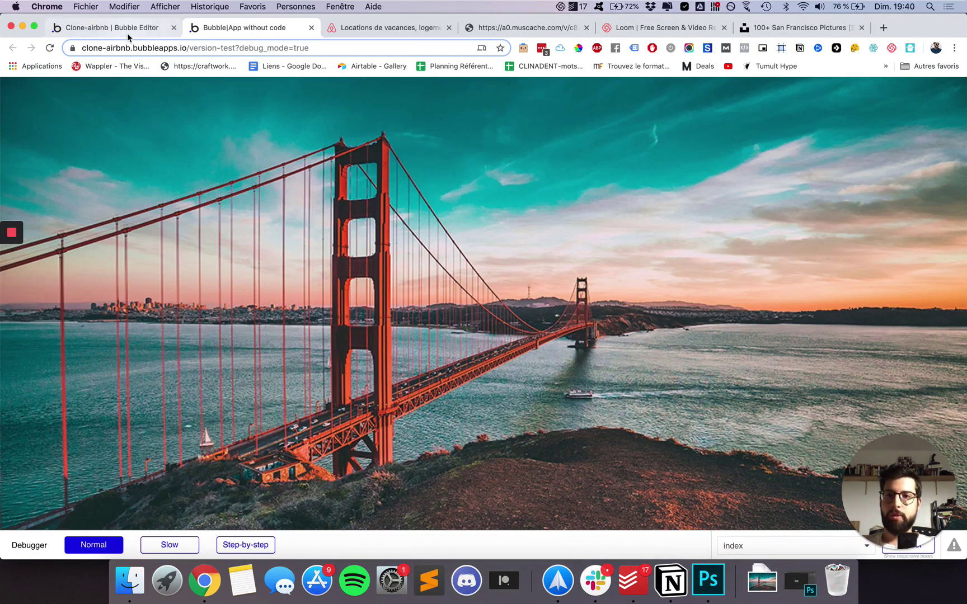
{"action": "left_click", "coordinate": [112, 28]}
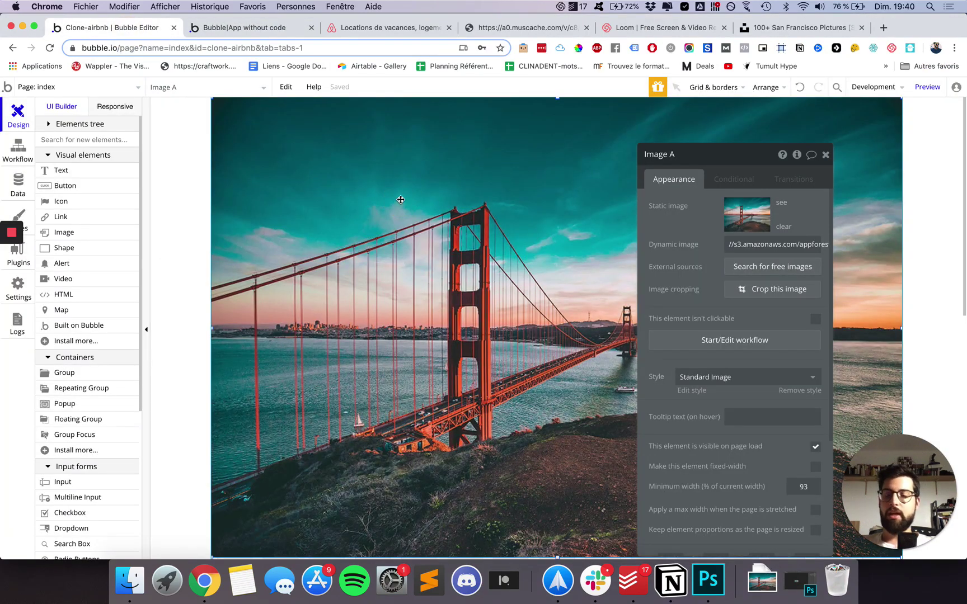
Review the Airbnb homepage's search card as a reference and place a 400 by 250 px group over the background image at X 150, Y 185.
{"action": "left_click", "coordinate": [340, 29]}
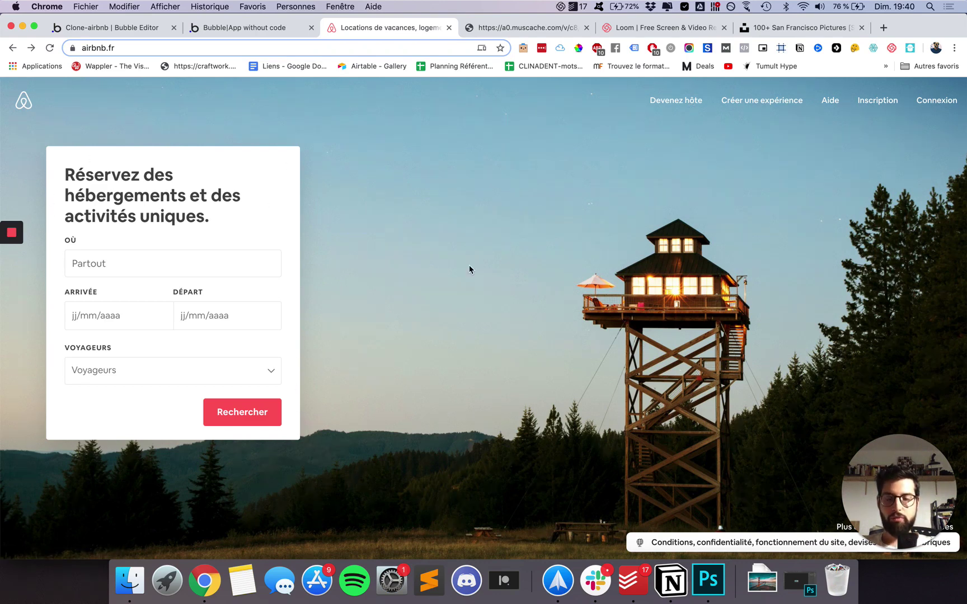
{"action": "scroll", "coordinate": [470, 270], "scroll_direction": "down", "scroll_amount": 2}
{"action": "left_click_drag", "start_coordinate": [965, 235], "coordinate": [965, 263]}
{"action": "scroll", "coordinate": [506, 90], "scroll_direction": "up", "scroll_amount": 2}
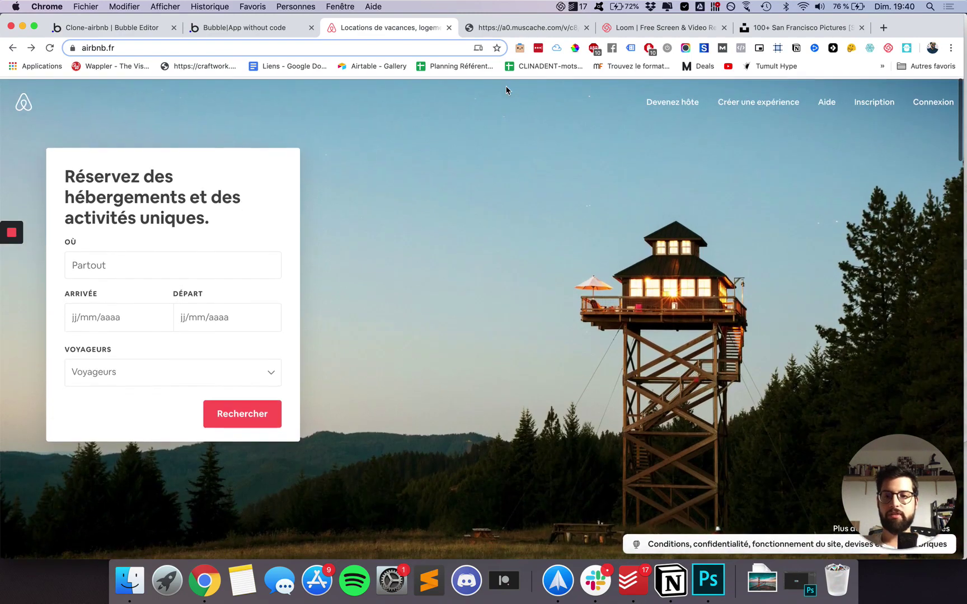
{"action": "left_click", "coordinate": [116, 29]}
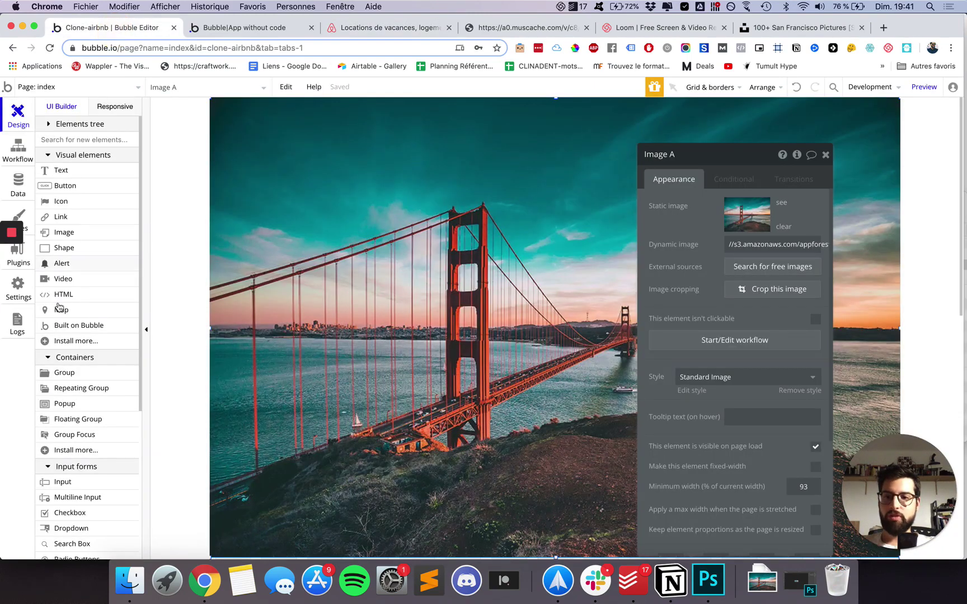
{"action": "left_click", "coordinate": [60, 373]}
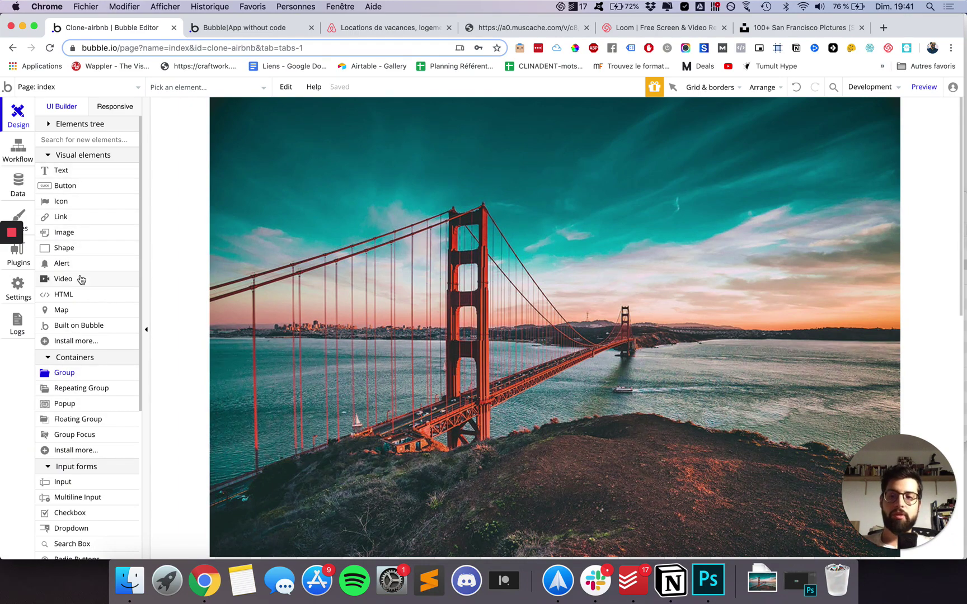
{"action": "scroll", "coordinate": [86, 336], "scroll_direction": "down", "scroll_amount": 5}
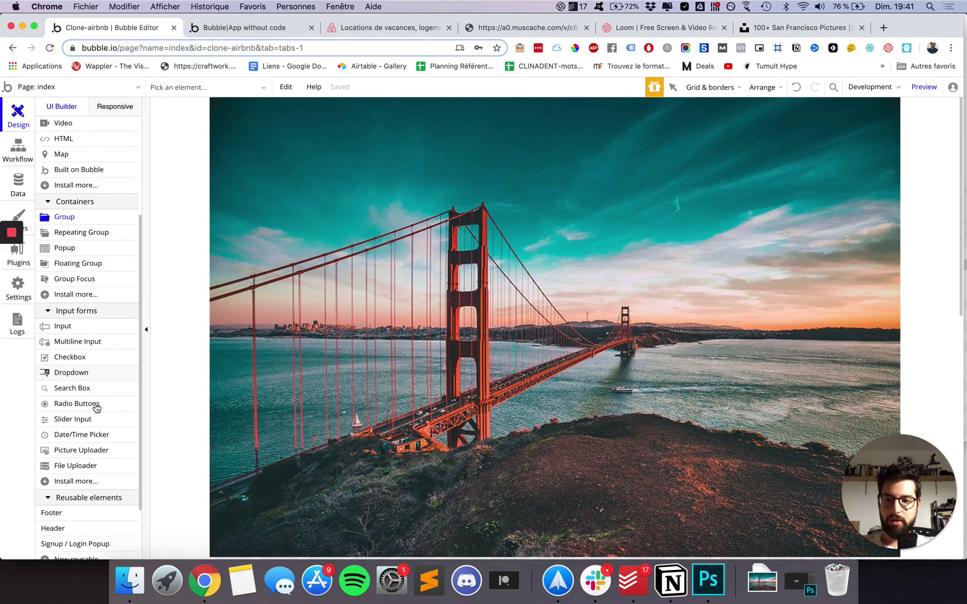
{"action": "scroll", "coordinate": [96, 408], "scroll_direction": "up", "scroll_amount": 5}
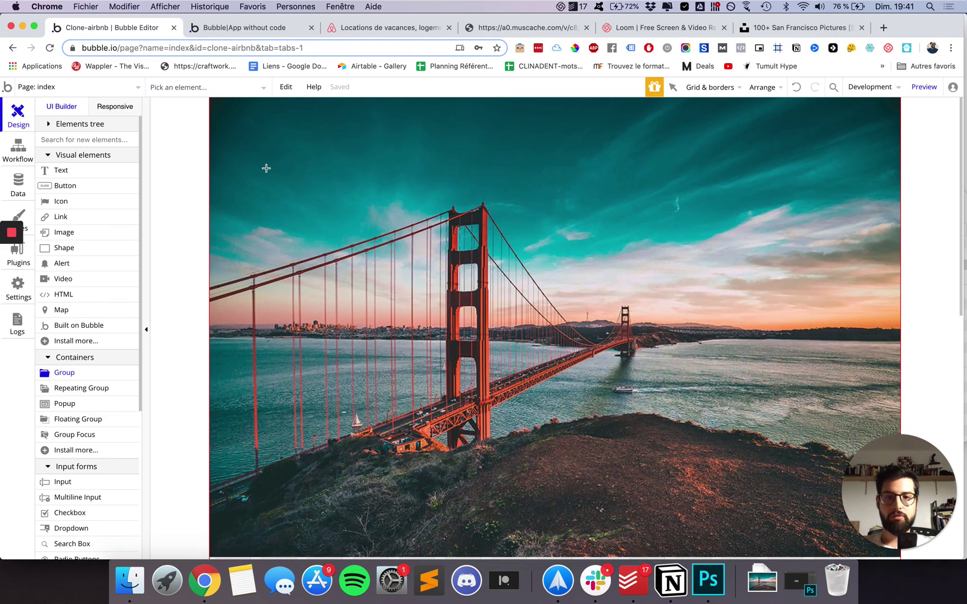
{"action": "left_click", "coordinate": [296, 204]}
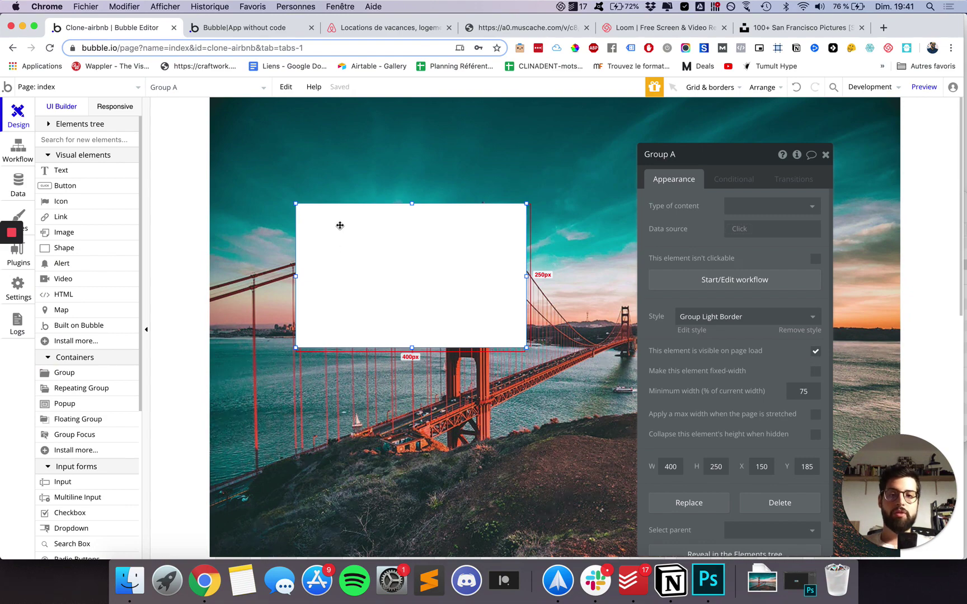
Lower the background image about 50 px from the page's top edge and move the white group to X 95, Y 295.
{"action": "left_click_drag", "start_coordinate": [384, 255], "coordinate": [349, 272]}
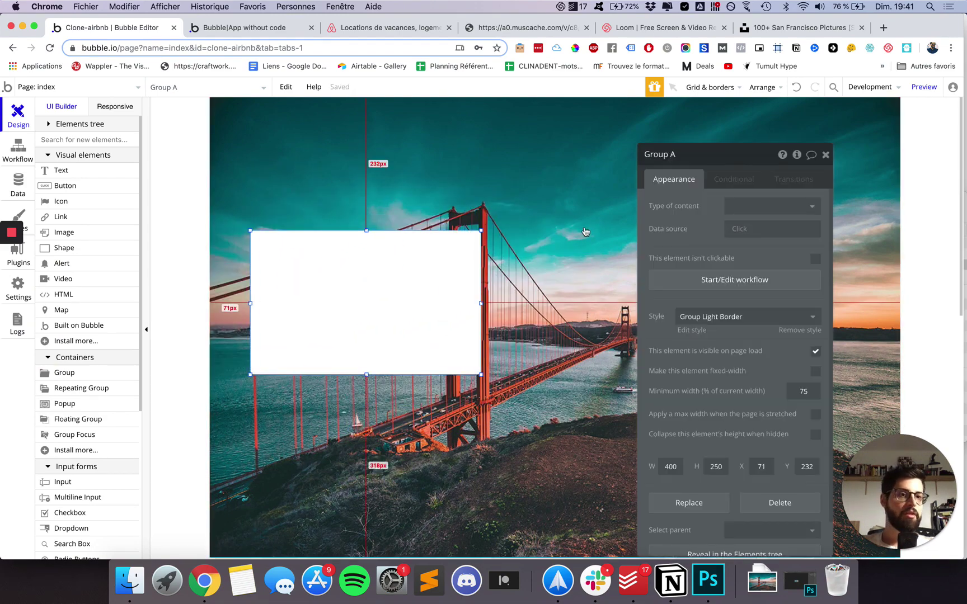
{"action": "left_click_drag", "start_coordinate": [543, 168], "coordinate": [543, 193]}
{"action": "left_click_drag", "start_coordinate": [410, 302], "coordinate": [421, 339]}
{"action": "mouse_move", "coordinate": [494, 339]}
{"action": "left_mouse_down"}
{"action": "mouse_move", "coordinate": [480, 339]}
{"action": "mouse_move", "coordinate": [494, 339]}
{"action": "left_mouse_up"}
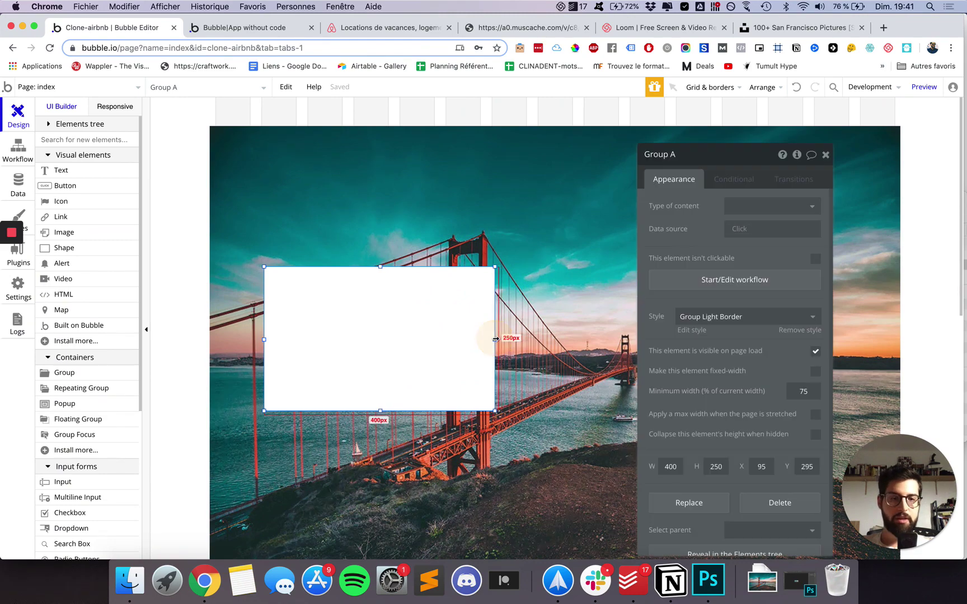
Resize the white group to 442 by 496 px and reposition it at X 95, Y 238.
{"action": "left_click", "coordinate": [423, 344]}
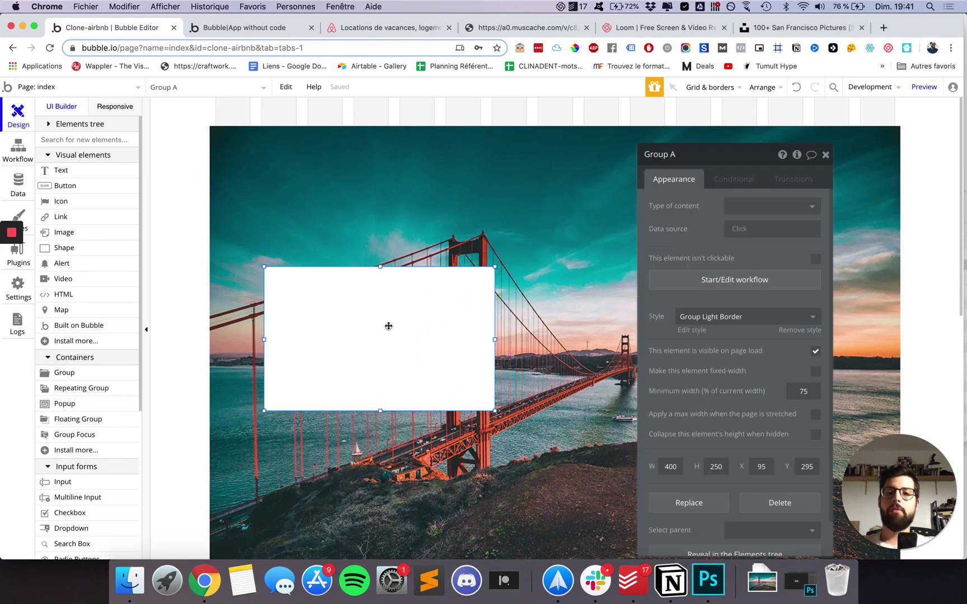
{"action": "left_click_drag", "start_coordinate": [380, 415], "coordinate": [381, 554]}
{"action": "left_click_drag", "start_coordinate": [495, 410], "coordinate": [519, 411]}
{"action": "left_click_drag", "start_coordinate": [421, 408], "coordinate": [422, 375]}
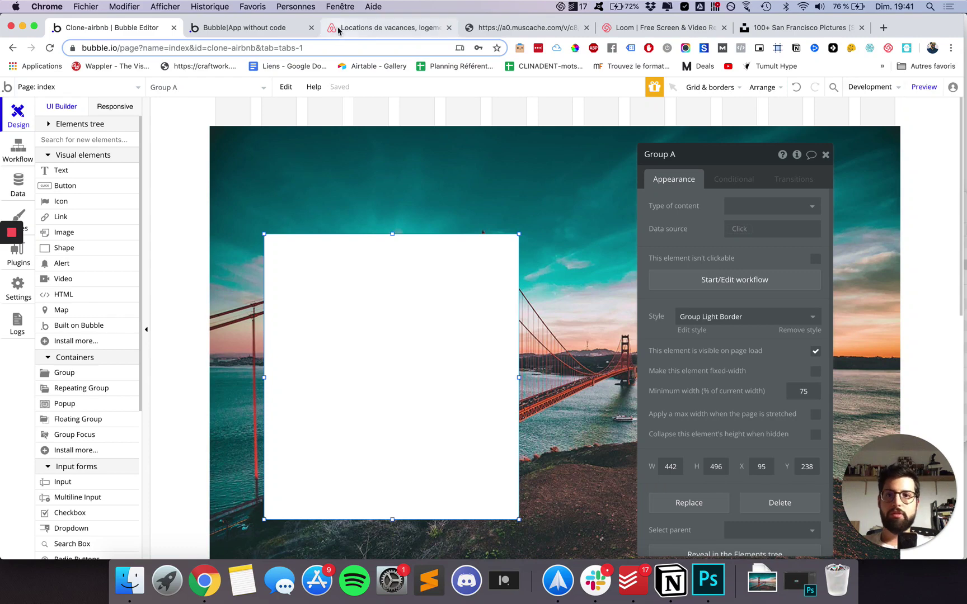
Reload the page preview, compare the group's rendered width with its width in the editor, and return to the editor.
{"action": "left_click", "coordinate": [246, 29]}
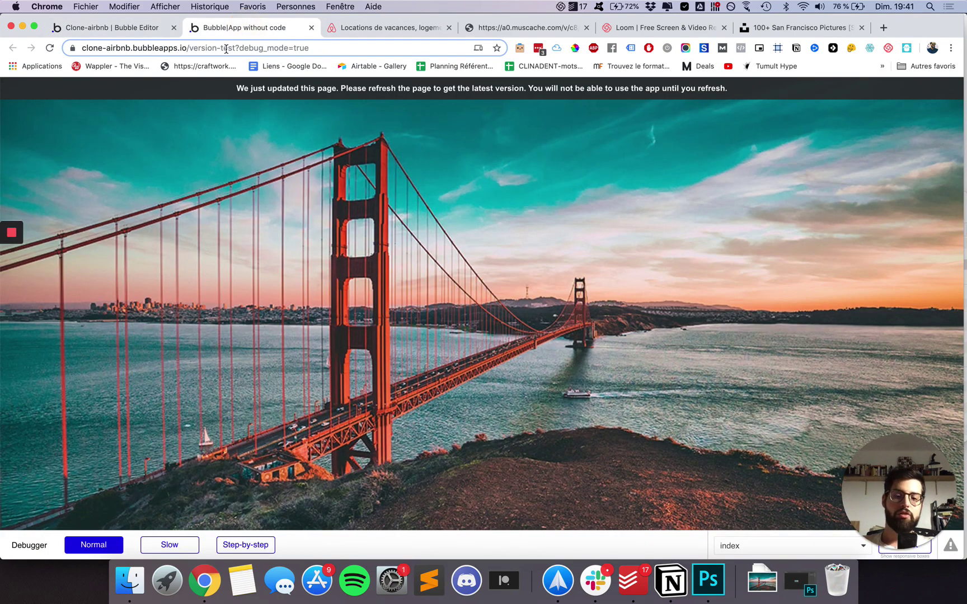
{"action": "key", "text": "super+r"}
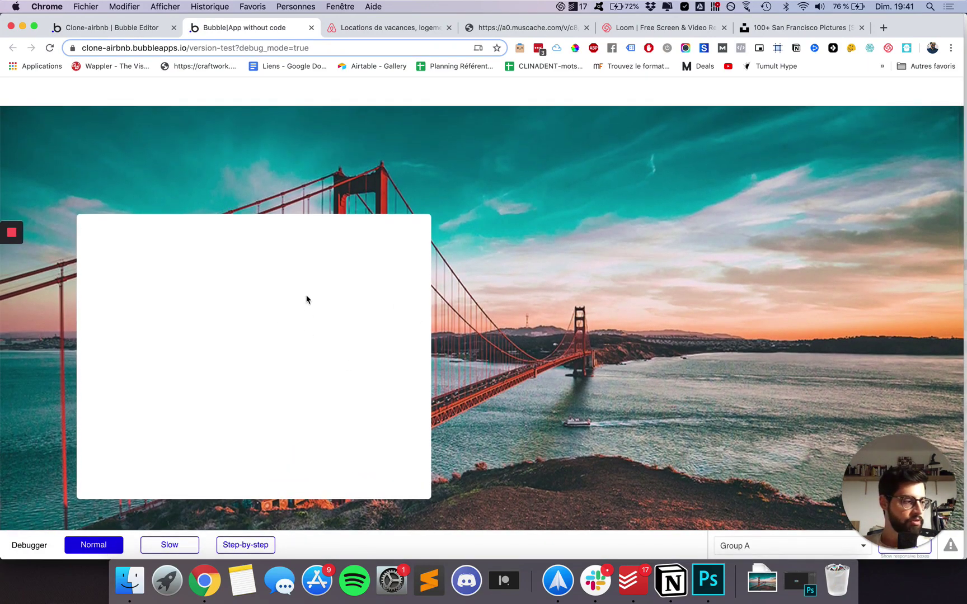
{"action": "left_click", "coordinate": [129, 28]}
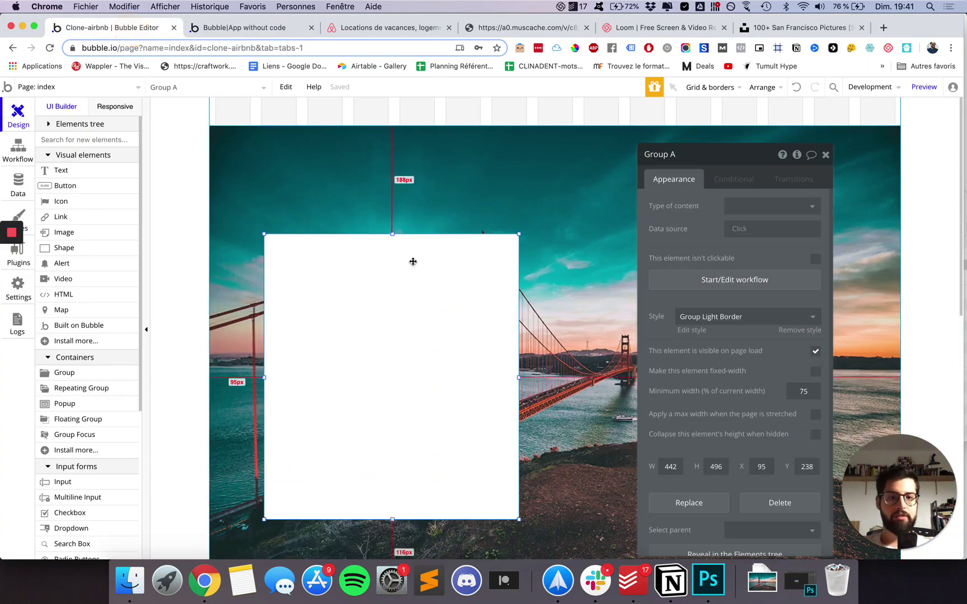
{"action": "left_click", "coordinate": [414, 313]}
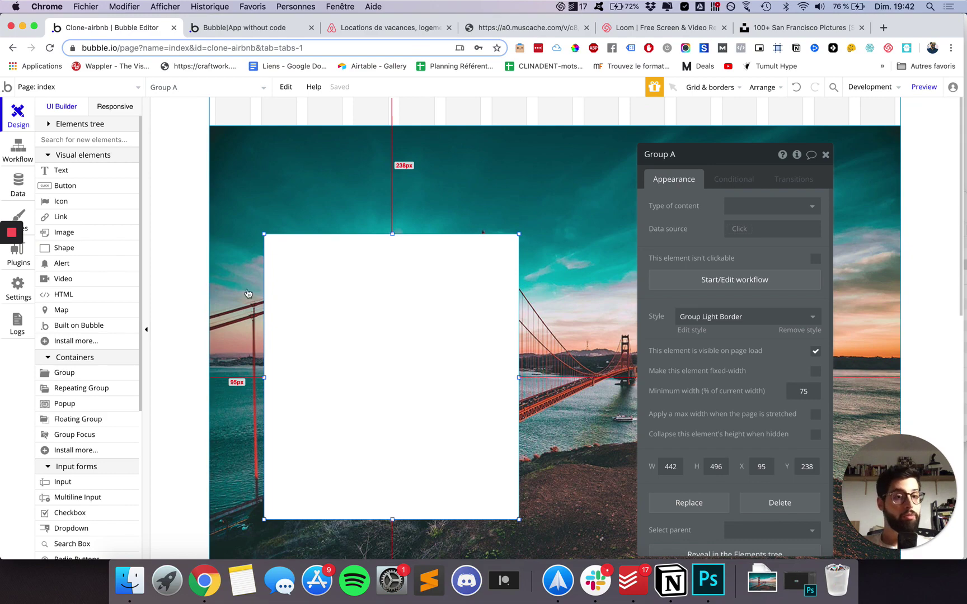
{"action": "left_click", "coordinate": [257, 30]}
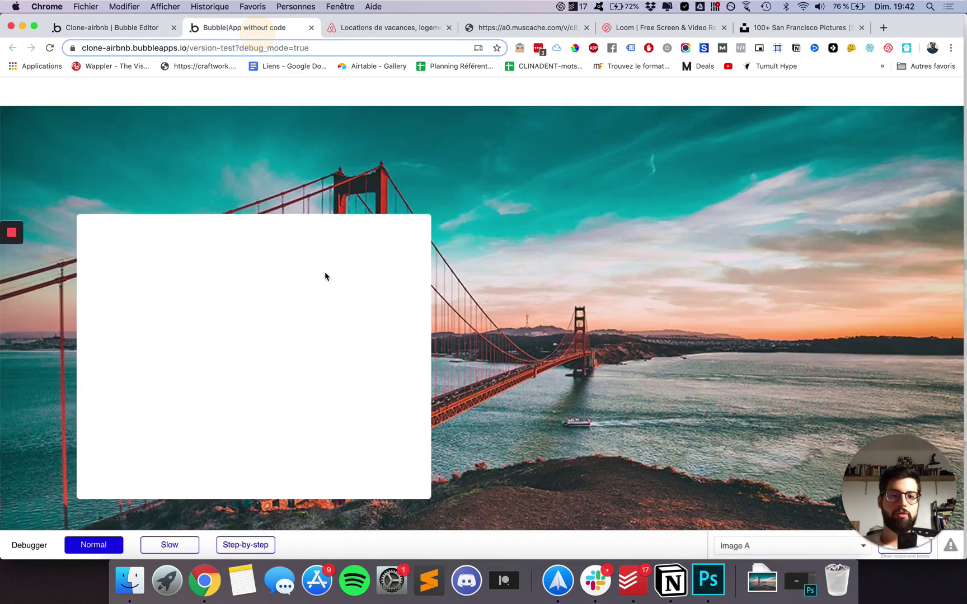
{"action": "left_click", "coordinate": [125, 27]}
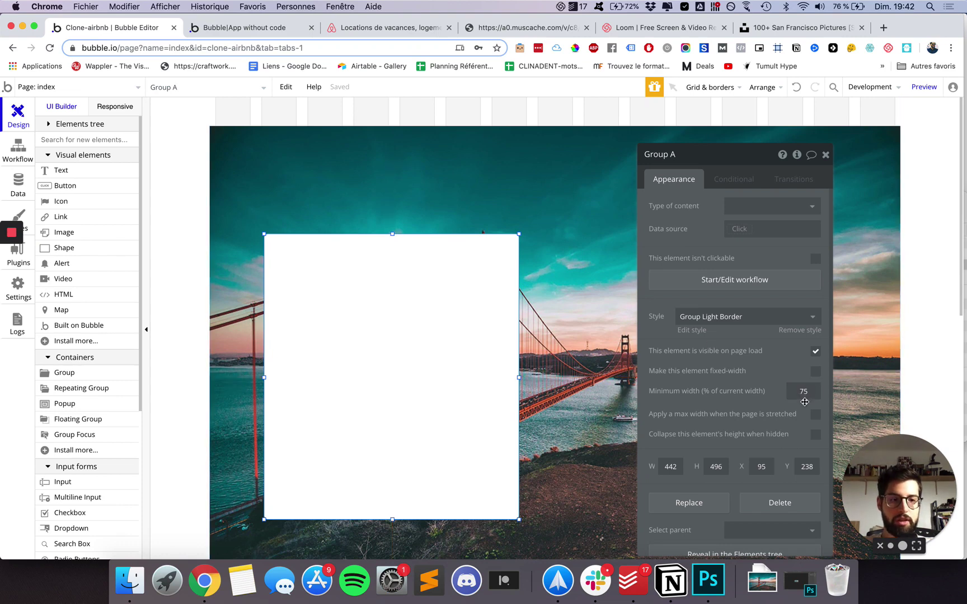
Apply a max width to the white group for when the page is stretched.
{"action": "scroll", "coordinate": [749, 327], "scroll_direction": "down", "scroll_amount": 2}
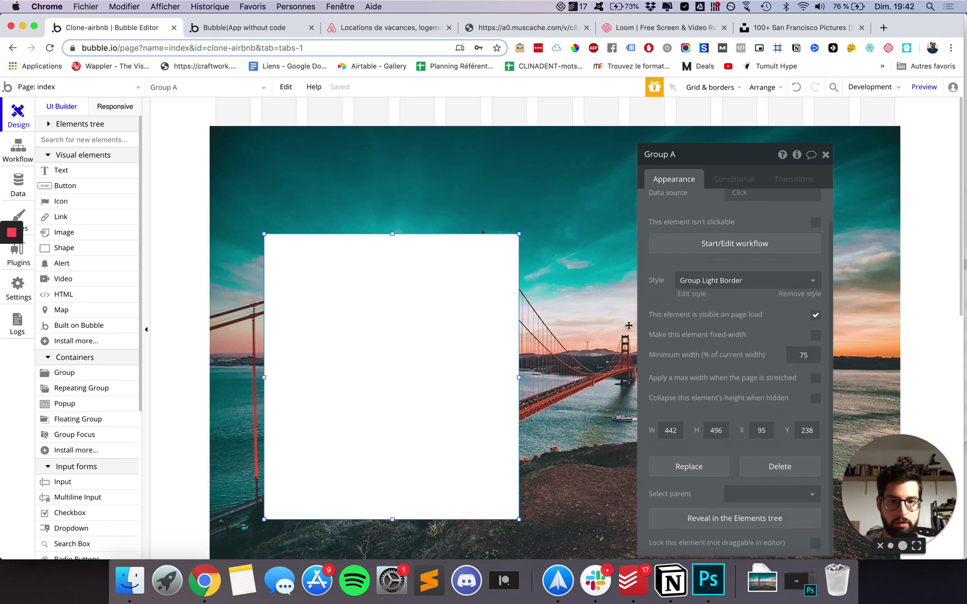
{"action": "left_click", "coordinate": [581, 325]}
{"action": "left_click", "coordinate": [169, 341]}
{"action": "left_click", "coordinate": [365, 352]}
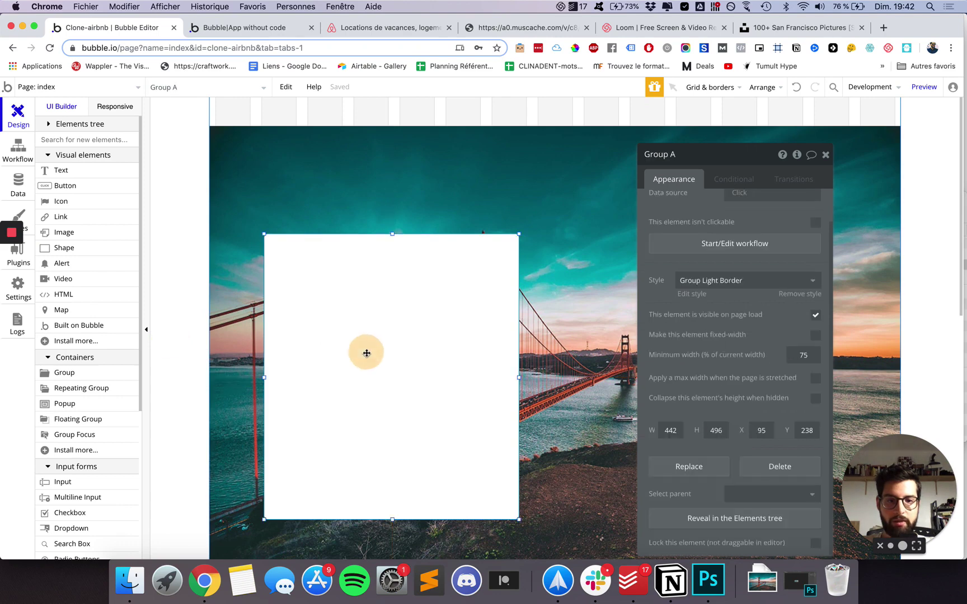
{"action": "left_click", "coordinate": [815, 379]}
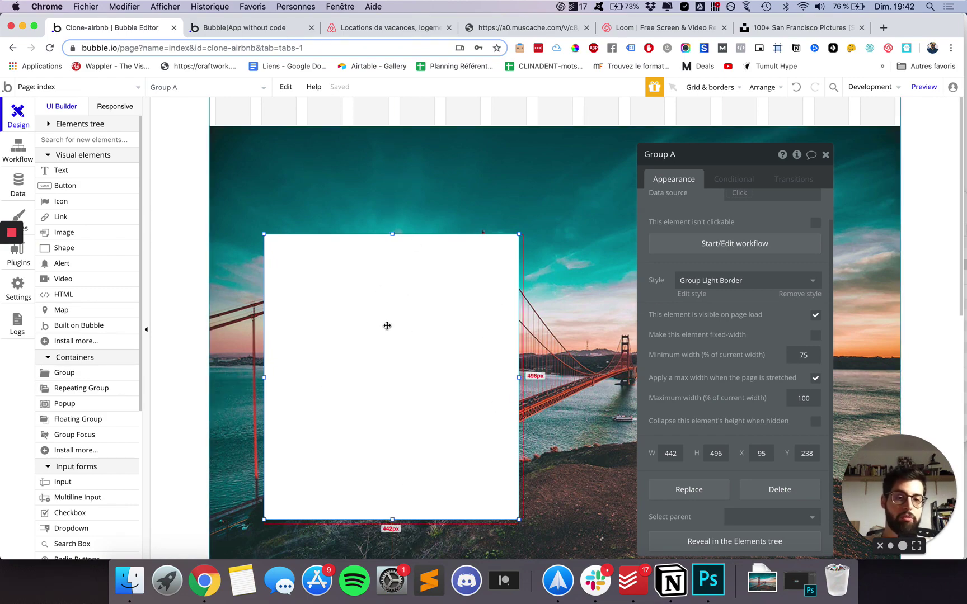
Reload the preview, check the max-width group's size while resizing the browser window, and return to the editor.
{"action": "left_click", "coordinate": [226, 29]}
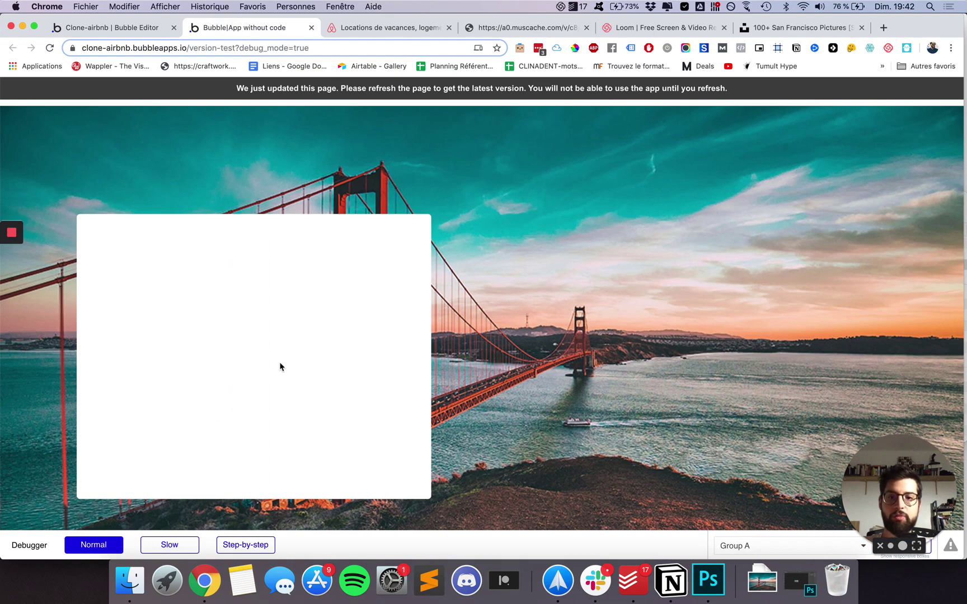
{"action": "scroll", "coordinate": [282, 369], "scroll_direction": "down", "scroll_amount": 1}
{"action": "key", "text": "super+r"}
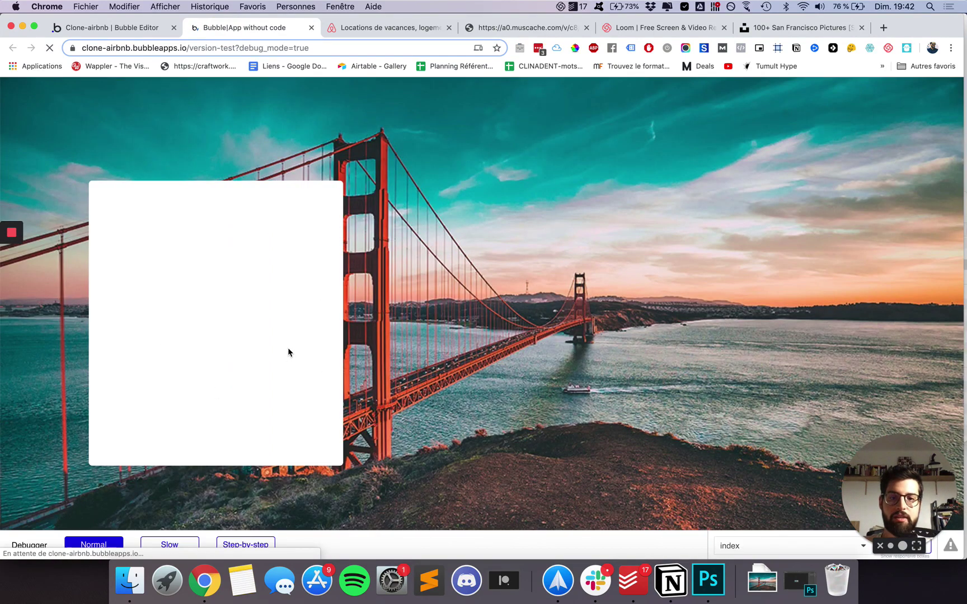
{"action": "mouse_move", "coordinate": [963, 289]}
{"action": "left_mouse_down"}
{"action": "mouse_move", "coordinate": [323, 317]}
{"action": "mouse_move", "coordinate": [630, 330]}
{"action": "mouse_move", "coordinate": [958, 361]}
{"action": "mouse_move", "coordinate": [438, 339]}
{"action": "mouse_move", "coordinate": [768, 360]}
{"action": "mouse_move", "coordinate": [963, 352]}
{"action": "mouse_move", "coordinate": [820, 346]}
{"action": "mouse_move", "coordinate": [591, 313]}
{"action": "mouse_move", "coordinate": [928, 328]}
{"action": "mouse_move", "coordinate": [957, 336]}
{"action": "mouse_move", "coordinate": [380, 302]}
{"action": "mouse_move", "coordinate": [961, 293]}
{"action": "left_mouse_up"}
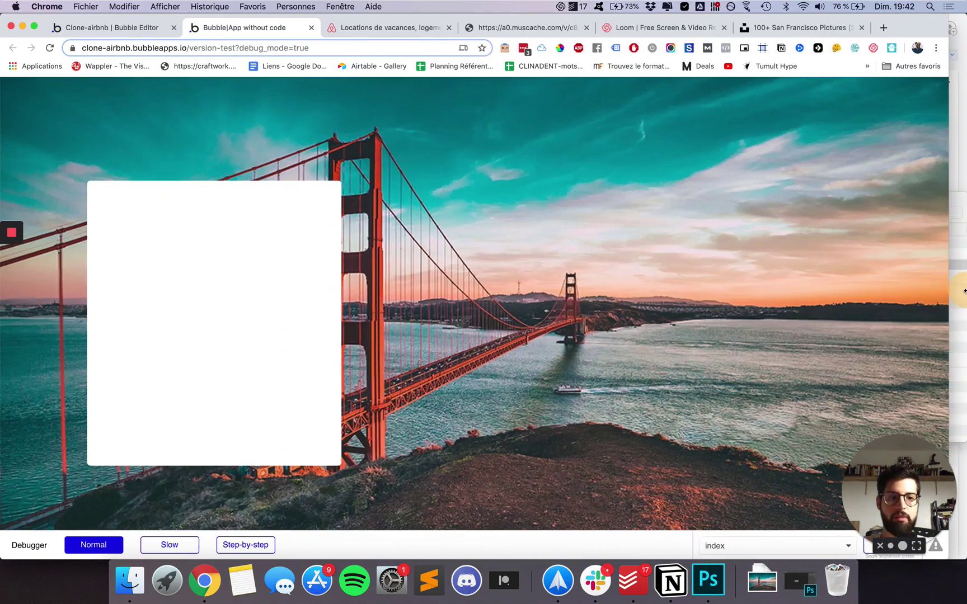
{"action": "left_click", "coordinate": [139, 29]}
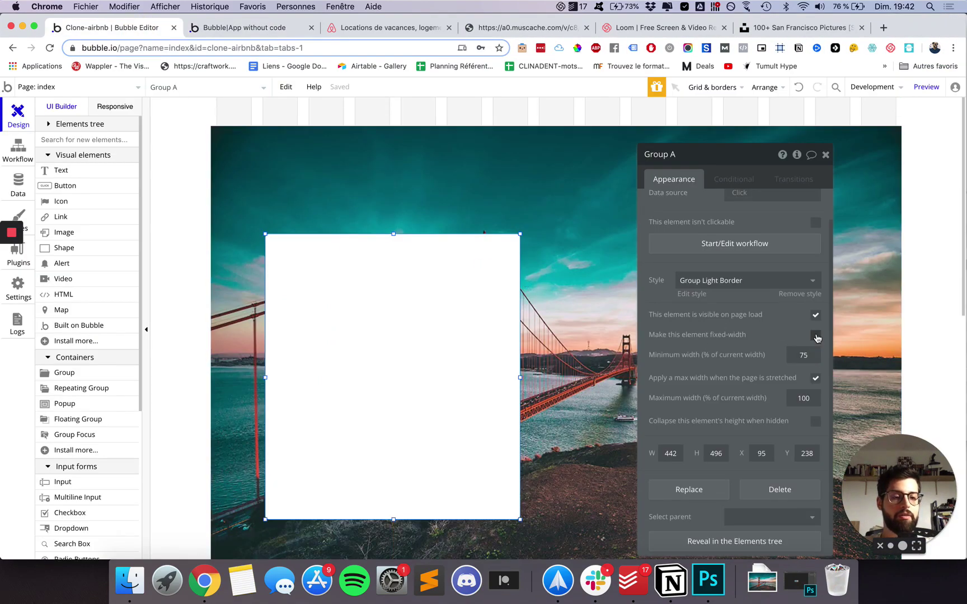
Set the group's minimum width to 99% of its current width, and make the element fixed-width.
{"action": "double_click", "coordinate": [800, 355]}
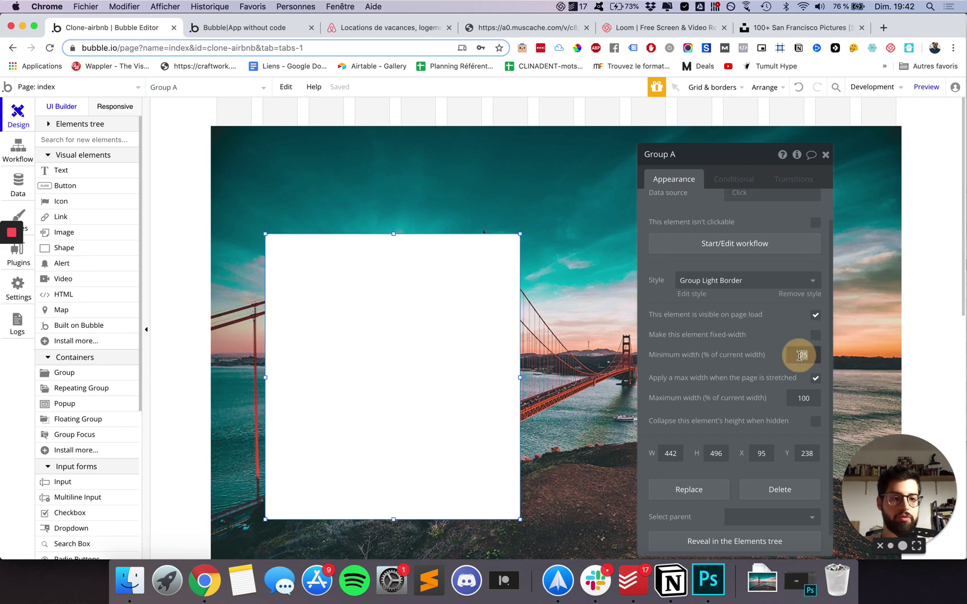
{"action": "type", "text": "10"}
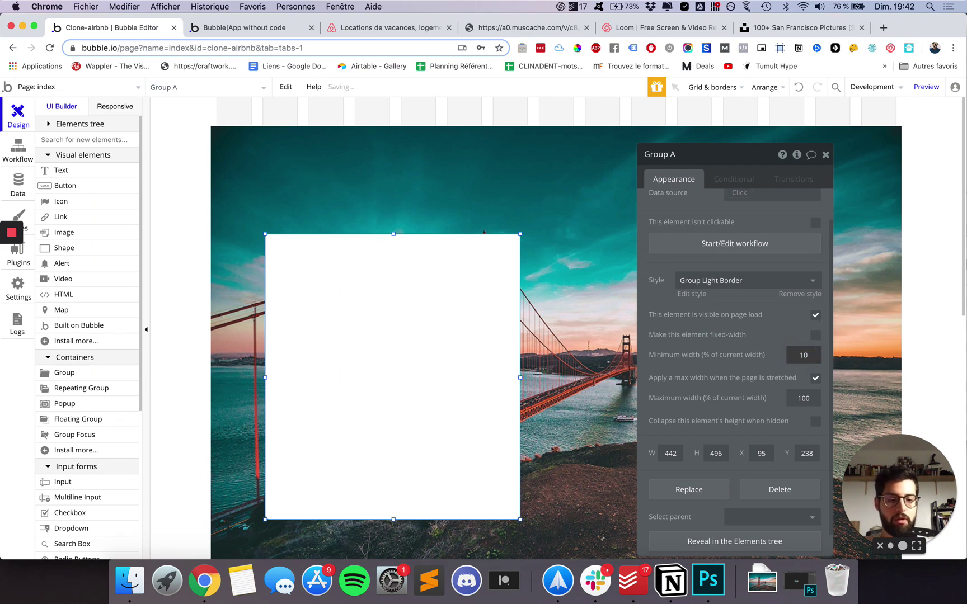
{"action": "double_click", "coordinate": [803, 358]}
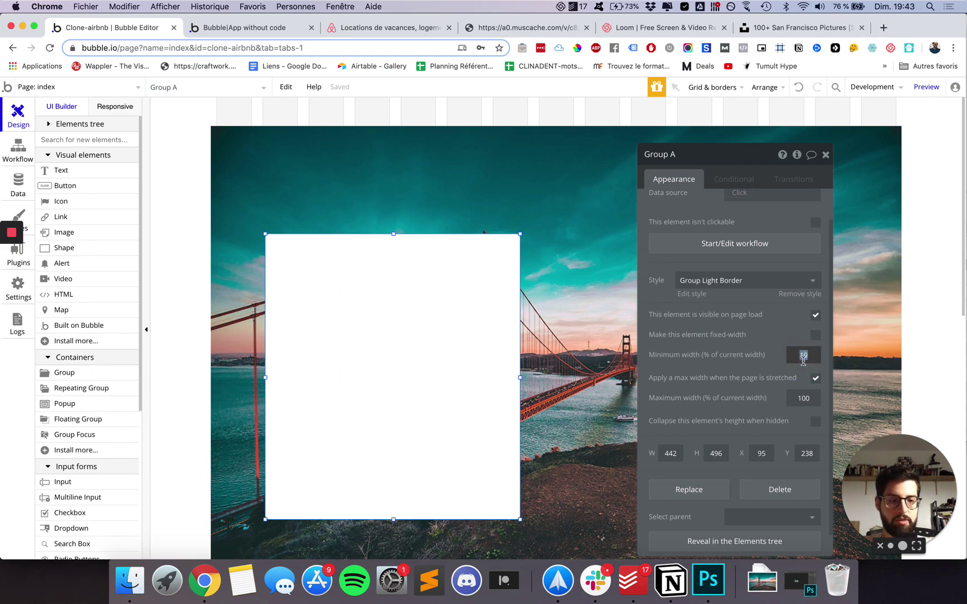
{"action": "type", "text": "99"}
{"action": "left_click", "coordinate": [714, 359]}
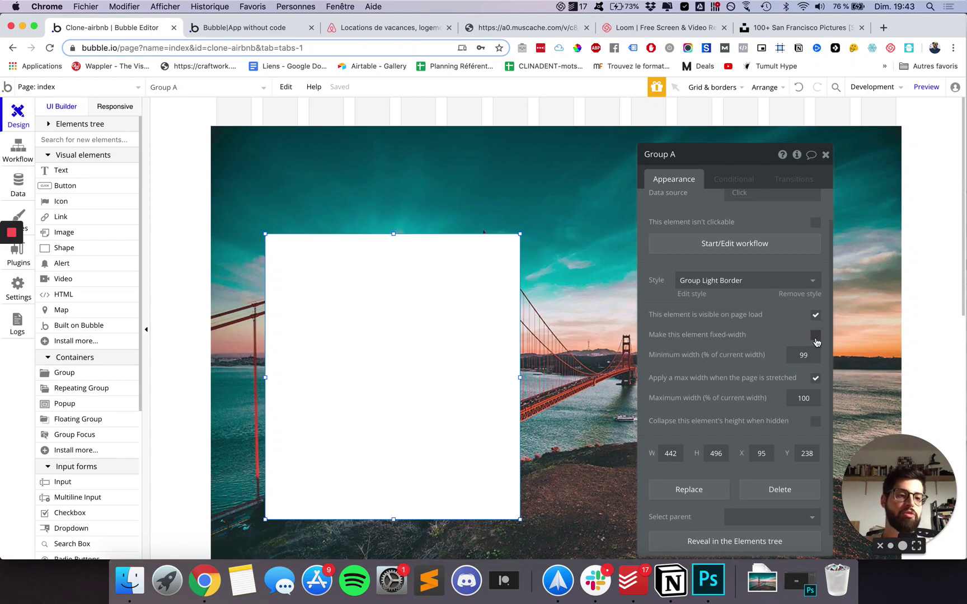
{"action": "left_click", "coordinate": [814, 336]}
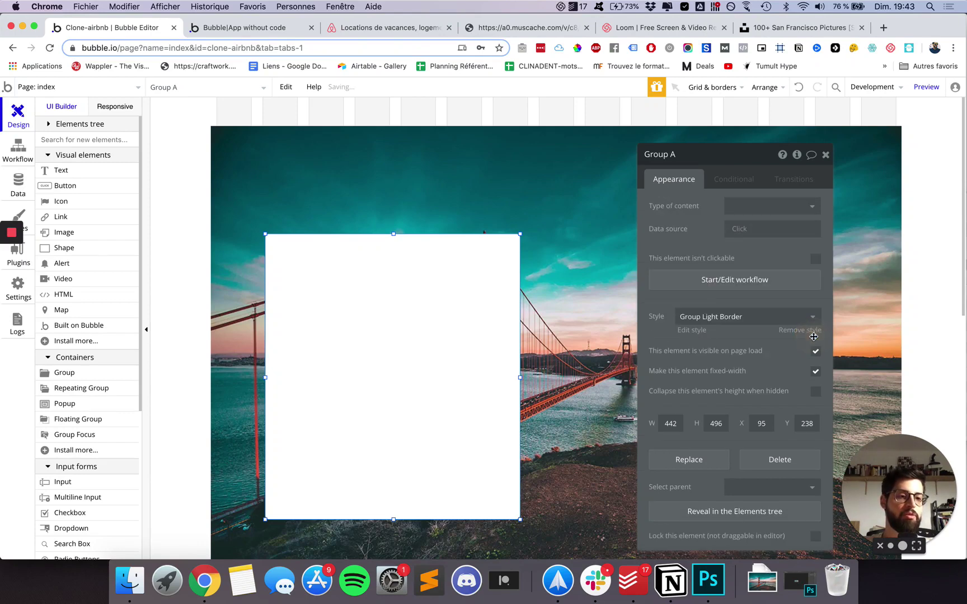
Preview the fixed-width group, check its size while resizing the browser window, and return to the editor.
{"action": "left_click", "coordinate": [227, 29]}
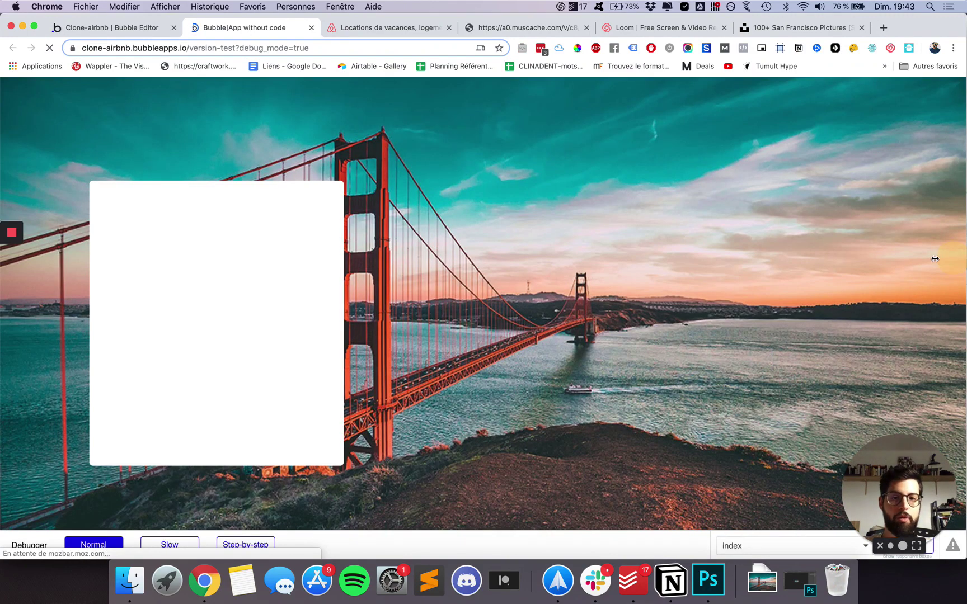
{"action": "left_click_drag", "start_coordinate": [964, 259], "coordinate": [958, 294]}
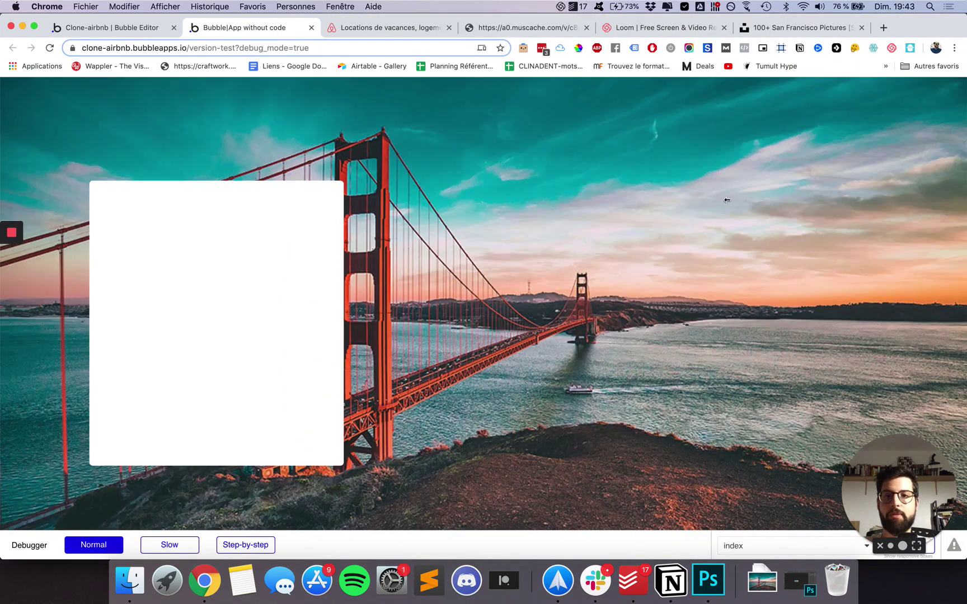
{"action": "left_click", "coordinate": [158, 29]}
{"action": "scroll", "coordinate": [405, 294], "scroll_direction": "down", "scroll_amount": 2}
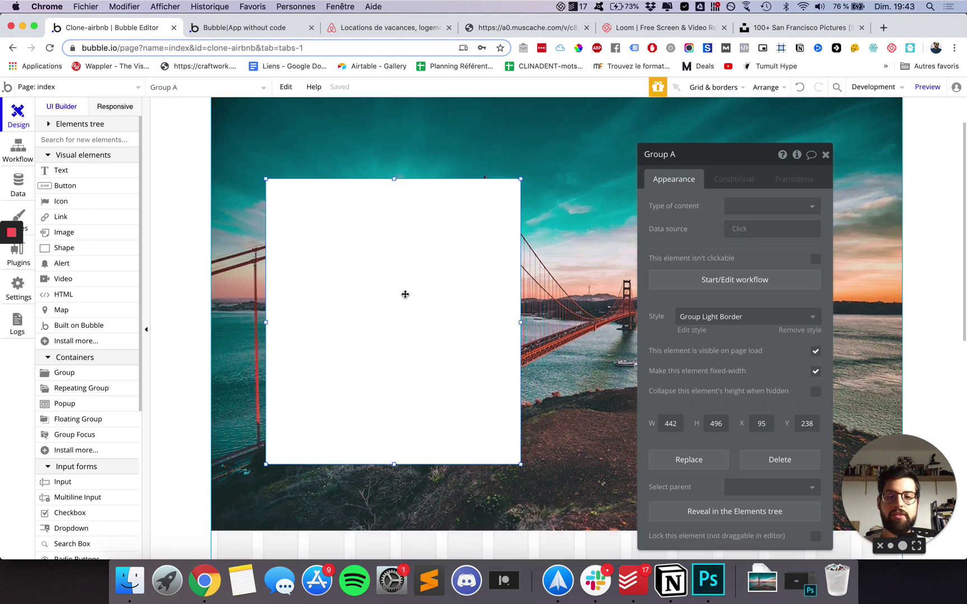
Copy the heading "Réservez des hébergements et des activités uniques." from the Airbnb homepage's search card and return to the Bubble editor.
{"action": "left_click", "coordinate": [342, 34]}
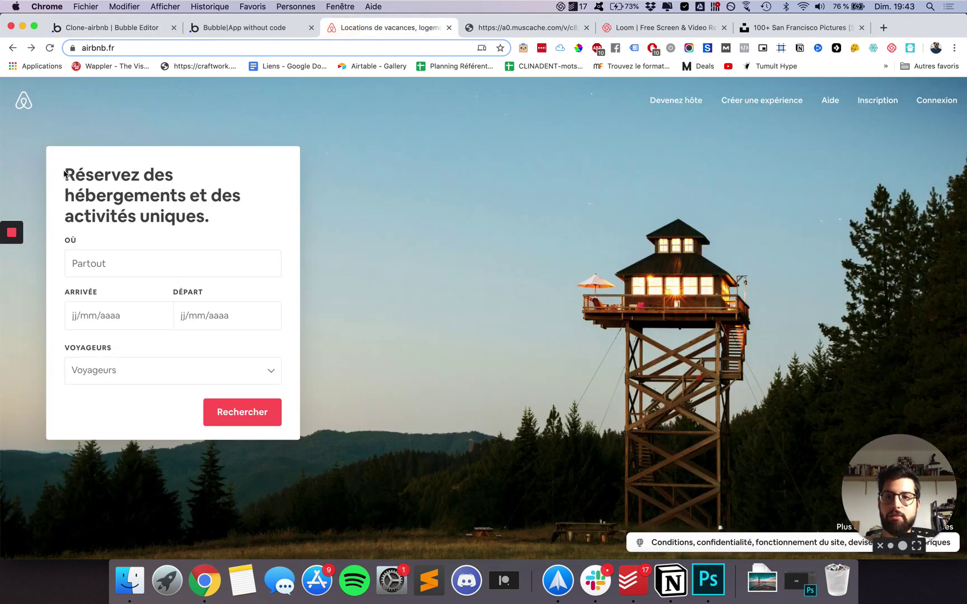
{"action": "left_click_drag", "start_coordinate": [65, 170], "coordinate": [213, 234]}
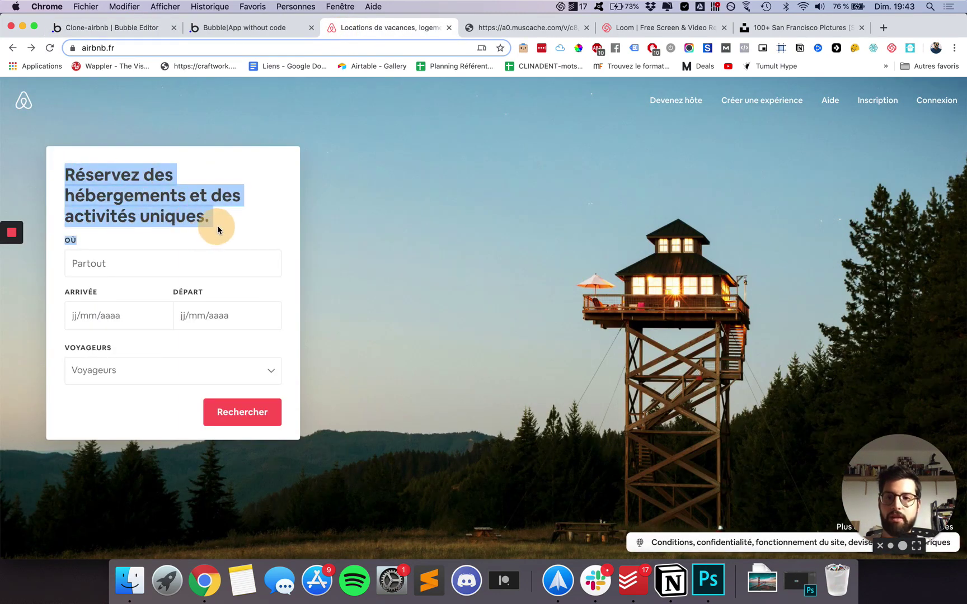
{"action": "key", "text": "super+c"}
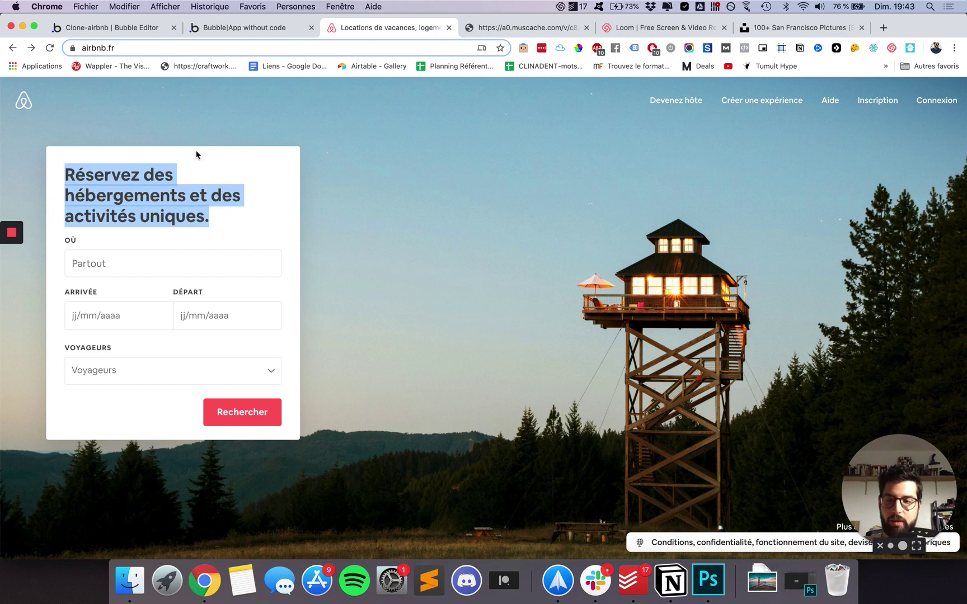
{"action": "left_click", "coordinate": [141, 29]}
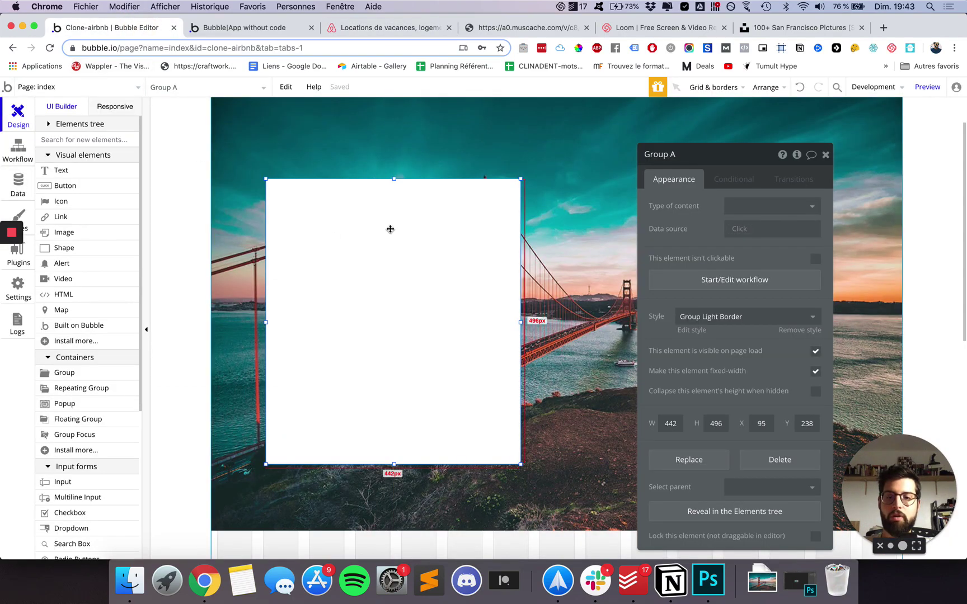
Place a 200 by 45 px text element inside the white group, near its upper-left corner.
{"action": "left_click", "coordinate": [76, 171]}
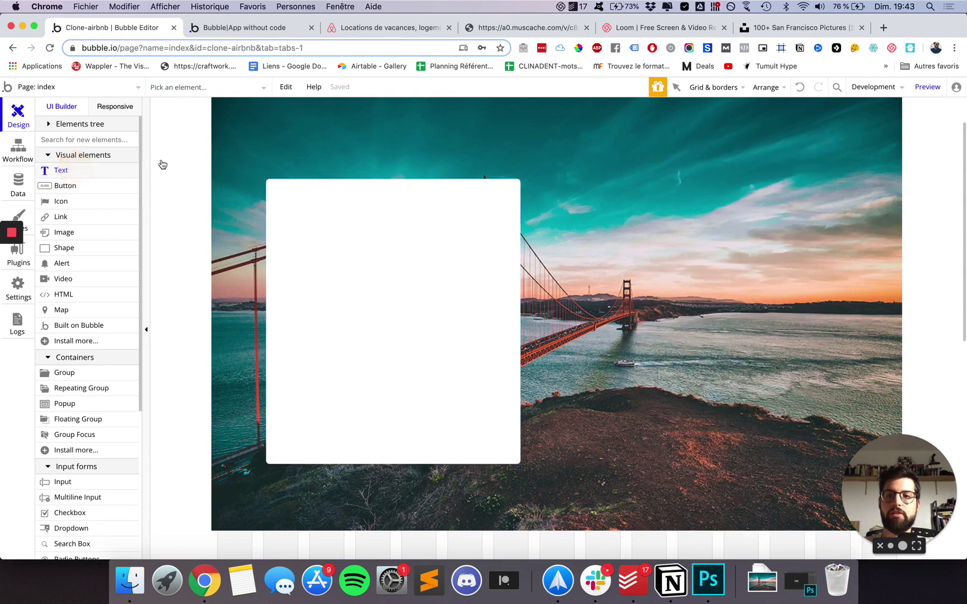
{"action": "left_click", "coordinate": [295, 210]}
{"action": "left_click_drag", "start_coordinate": [330, 224], "coordinate": [280, 197]}
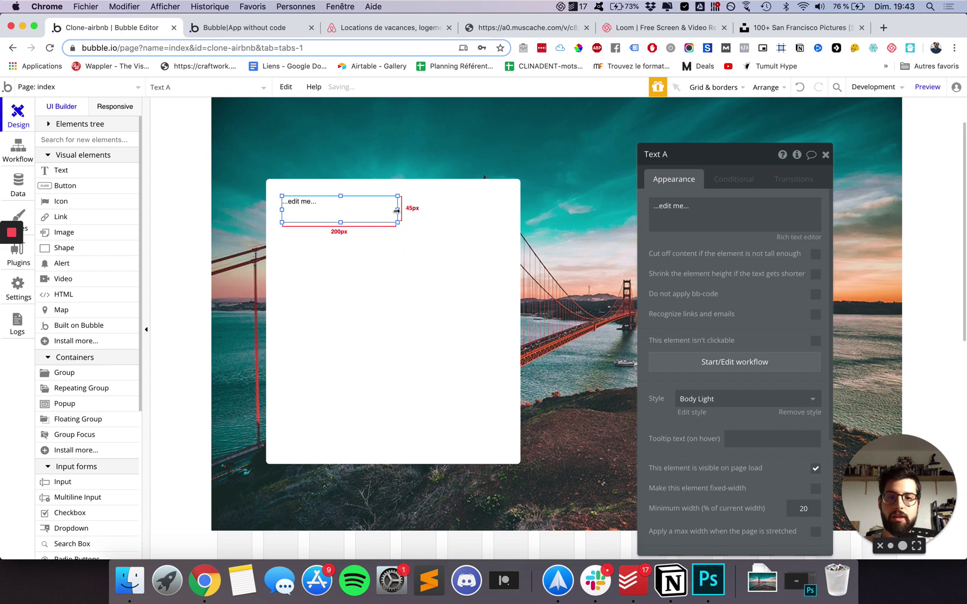
Replace the text element's placeholder with the copied Airbnb heading, then widen the element to 376 px and centre it horizontally in the group.
{"action": "triple_click", "coordinate": [701, 207]}
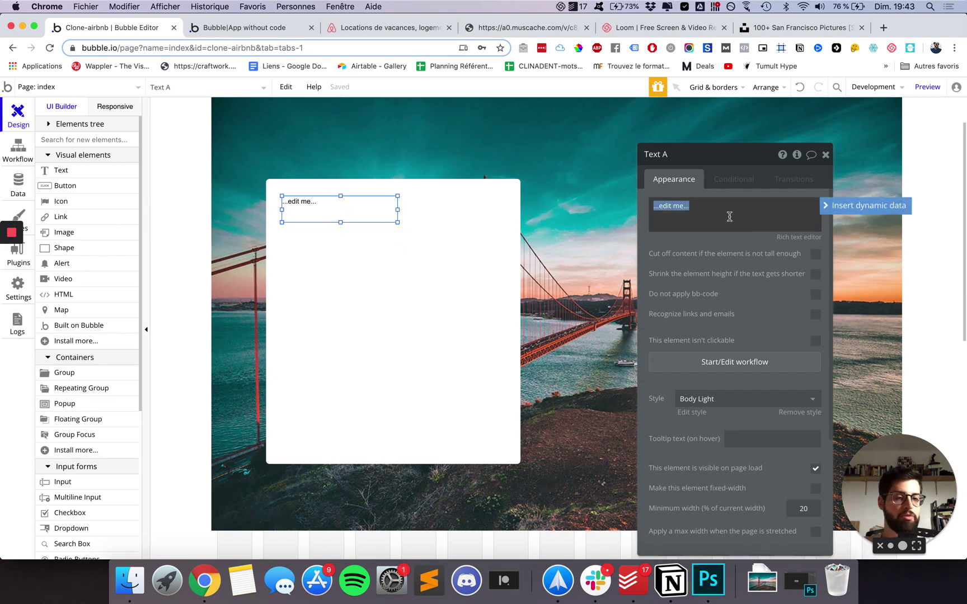
{"action": "key", "text": "super+v"}
{"action": "left_click", "coordinate": [725, 236]}
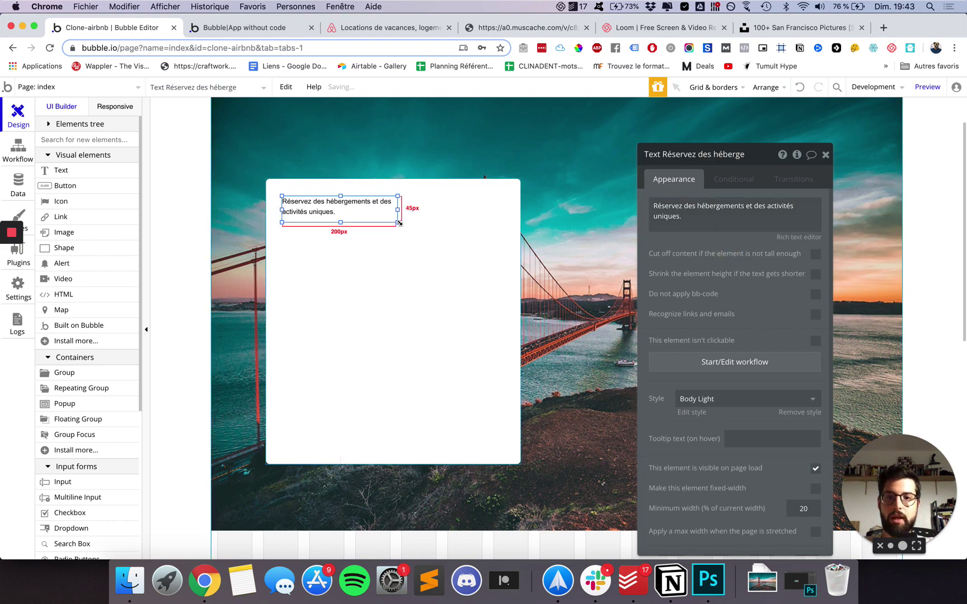
{"action": "left_click_drag", "start_coordinate": [396, 211], "coordinate": [499, 211]}
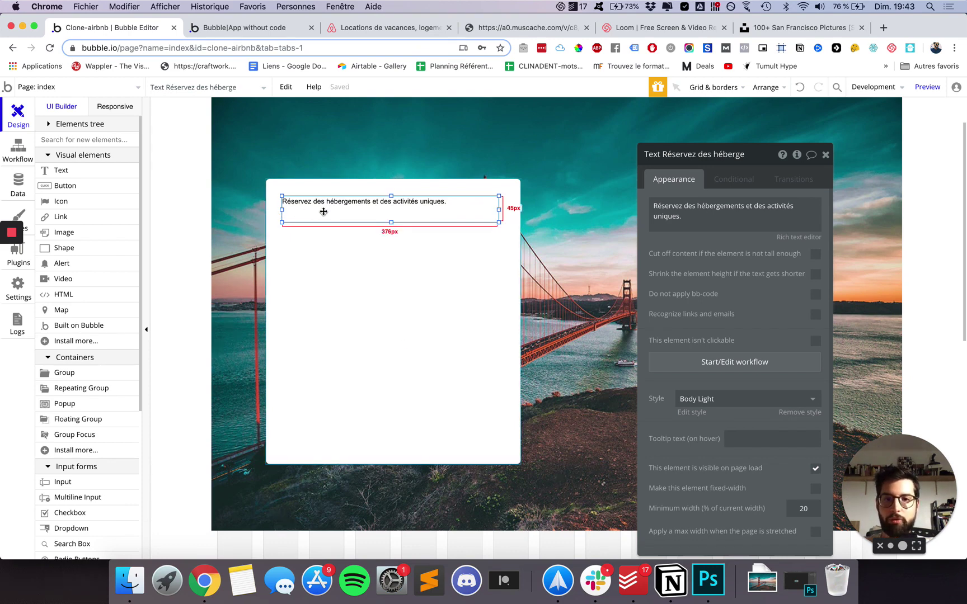
{"action": "left_click_drag", "start_coordinate": [476, 214], "coordinate": [480, 214]}
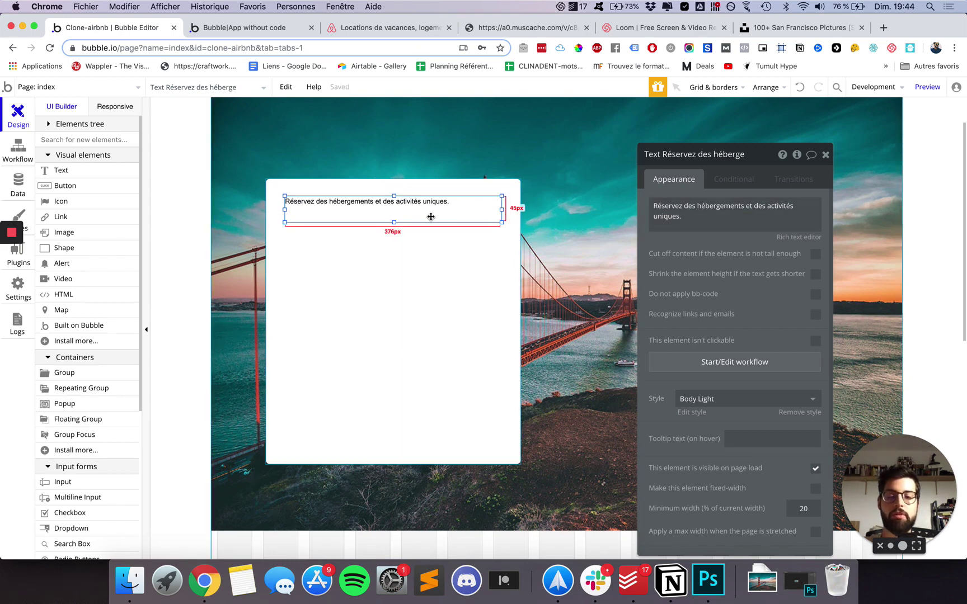
Apply the Heading 1 Light style to the heading text and increase its height to 117 px so all lines fit.
{"action": "scroll", "coordinate": [685, 336], "scroll_direction": "down", "scroll_amount": 3}
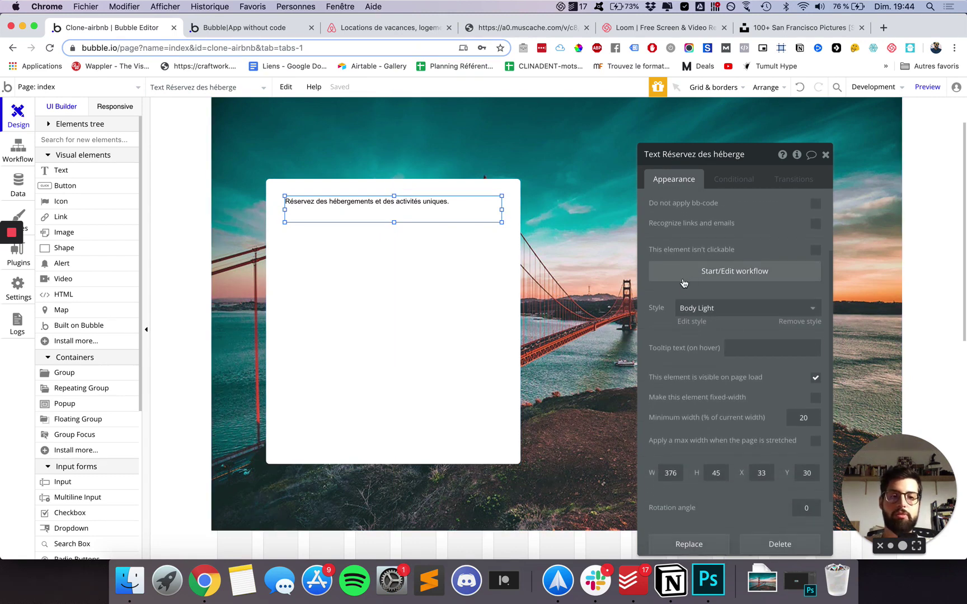
{"action": "scroll", "coordinate": [714, 281], "scroll_direction": "down", "scroll_amount": 1}
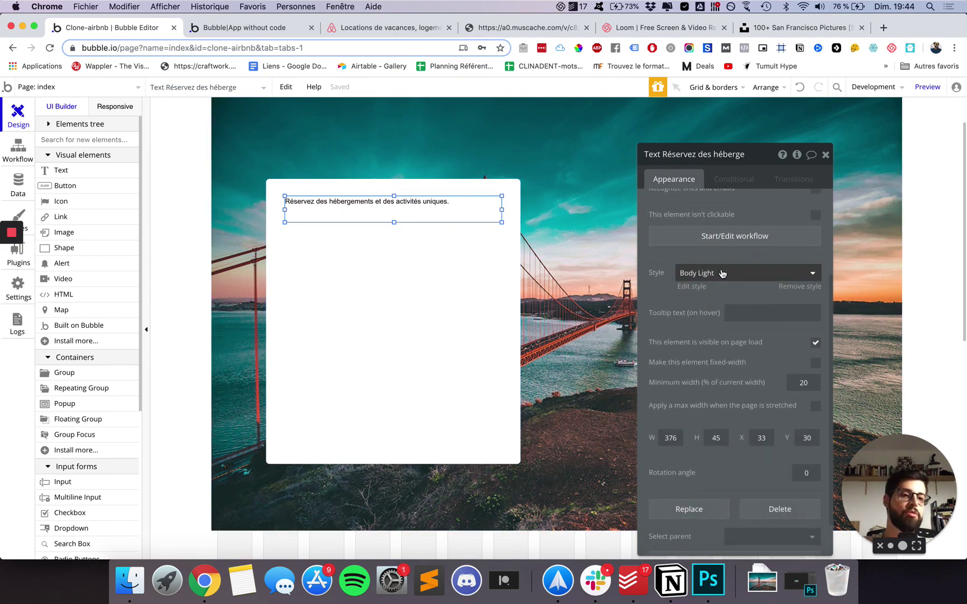
{"action": "left_click", "coordinate": [723, 273]}
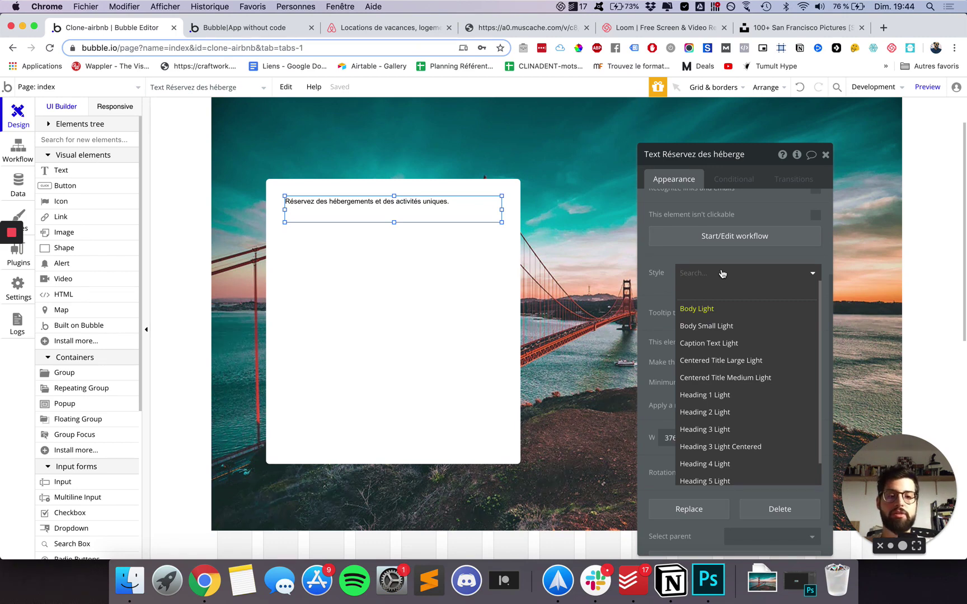
{"action": "left_click", "coordinate": [717, 402]}
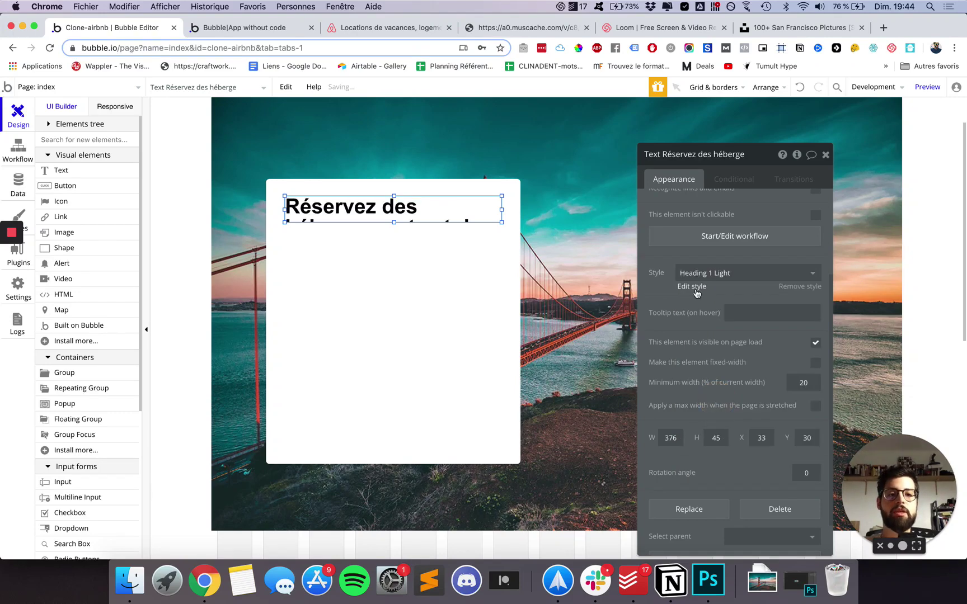
{"action": "left_click_drag", "start_coordinate": [391, 223], "coordinate": [401, 265]}
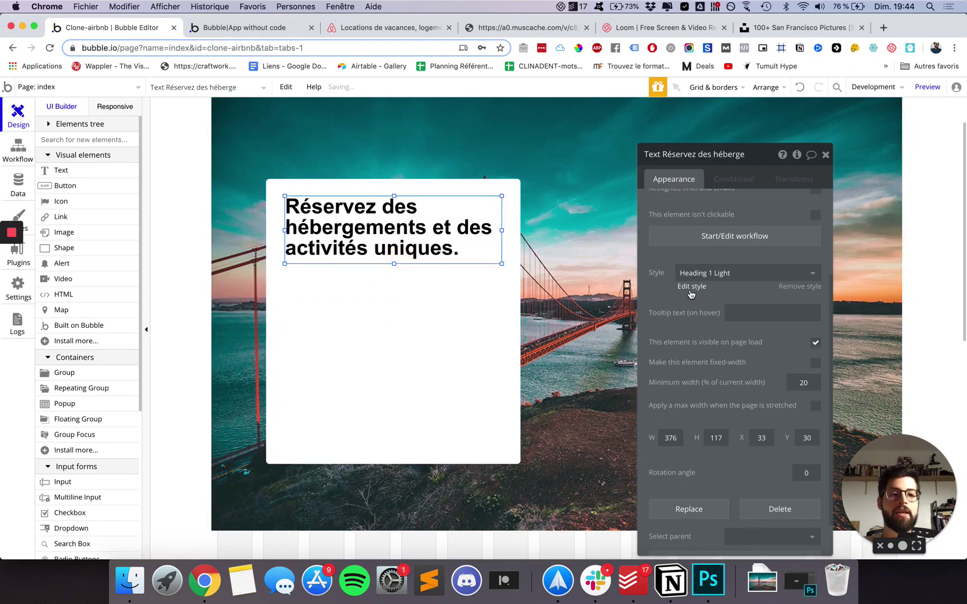
Edit the Heading 1 Light style to font size 32 and line spacing 1.2, and return to the page design.
{"action": "left_click", "coordinate": [689, 287]}
{"action": "scroll", "coordinate": [818, 226], "scroll_direction": "up", "scroll_amount": 2}
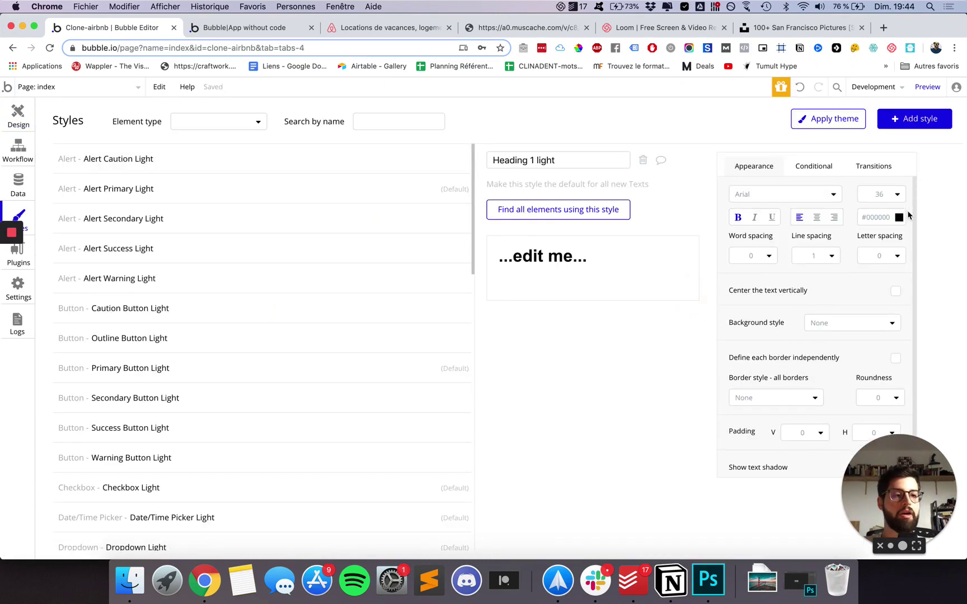
{"action": "left_click", "coordinate": [884, 194]}
{"action": "type", "text": "32"}
{"action": "key", "text": "Return"}
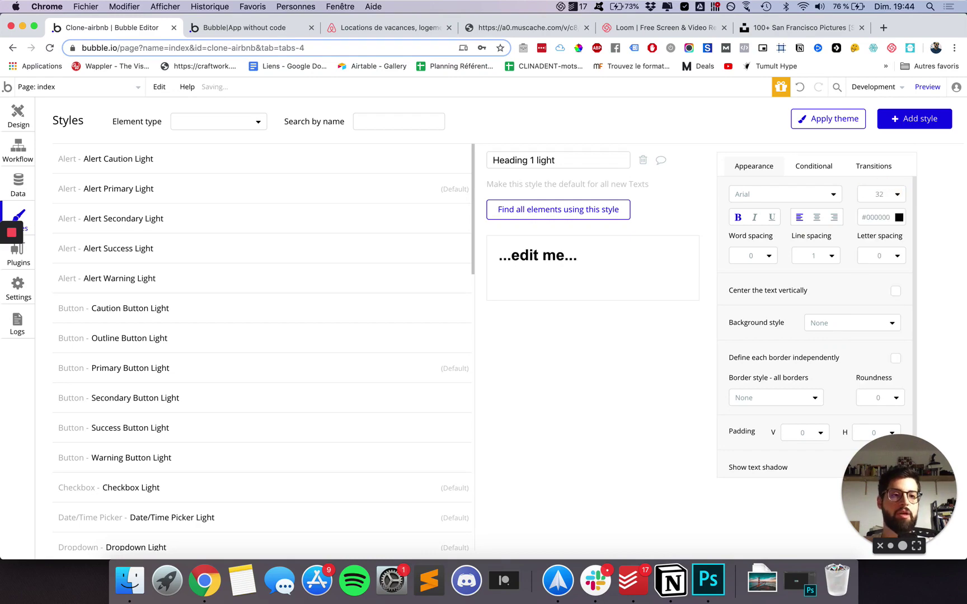
{"action": "left_click", "coordinate": [815, 258]}
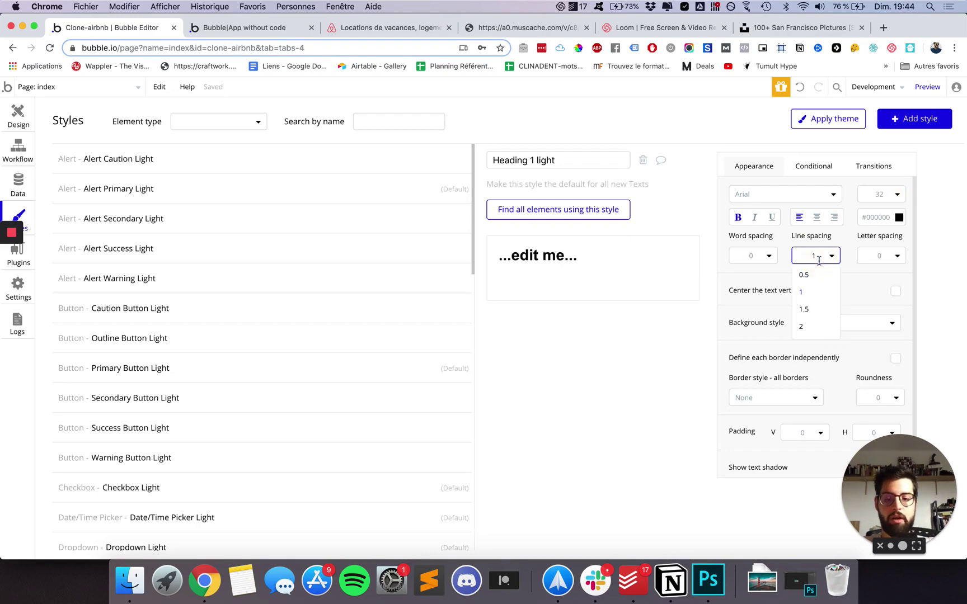
{"action": "key", "text": "Return"}
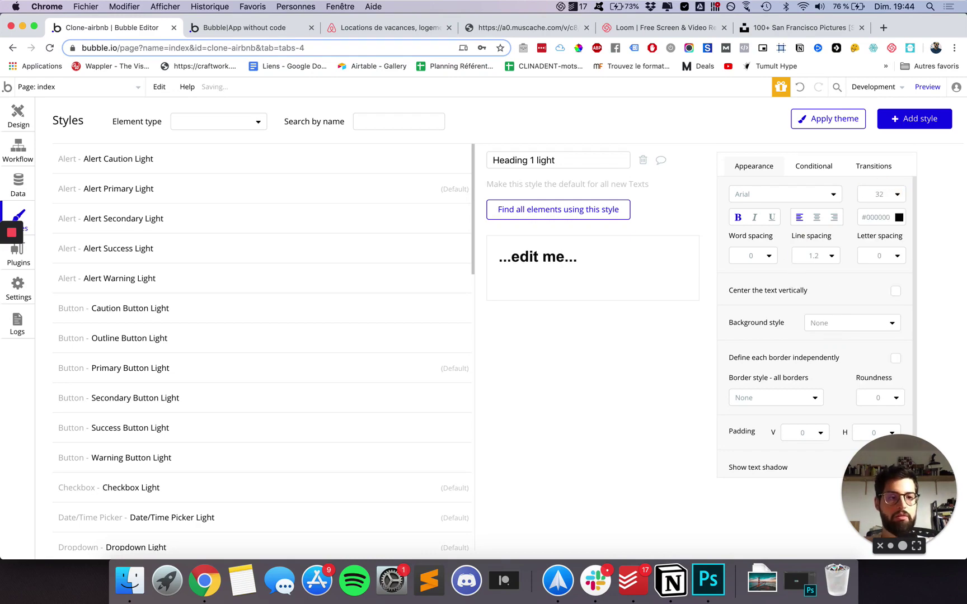
{"action": "left_click", "coordinate": [18, 115]}
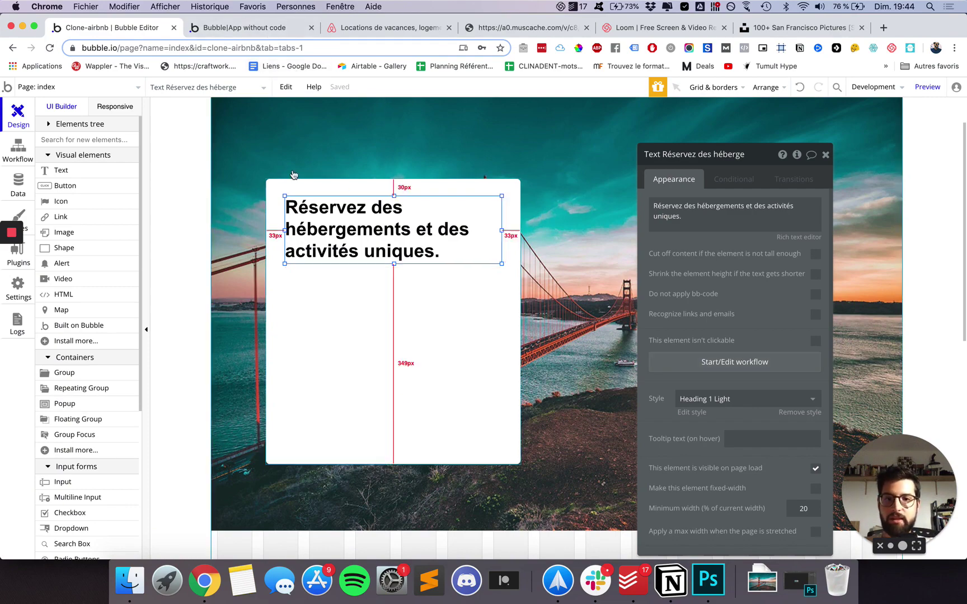
Check the layout below the heading in Airbnb's search card and return to the heading text in the Bubble editor.
{"action": "left_click", "coordinate": [259, 29]}
{"action": "left_click", "coordinate": [386, 28]}
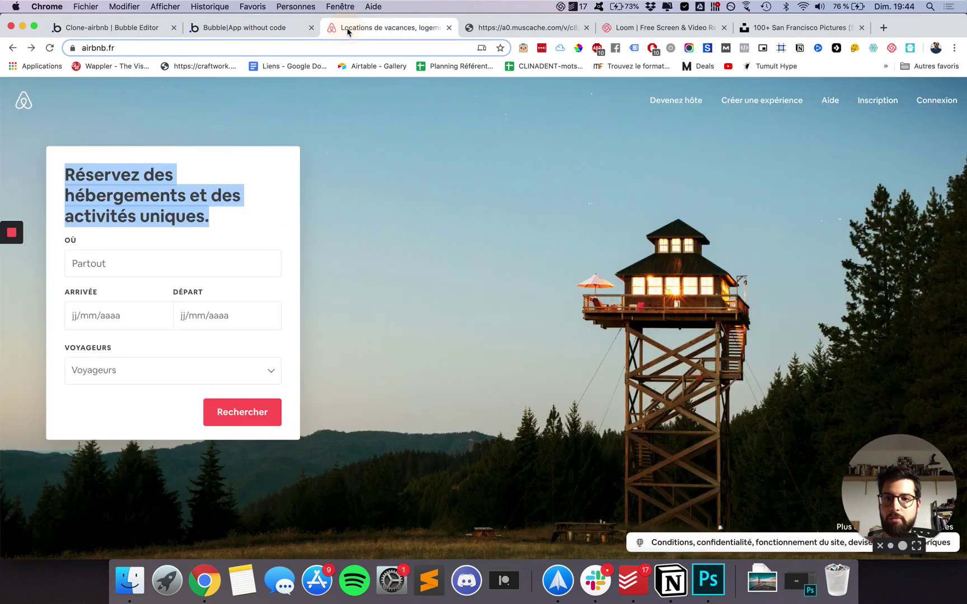
{"action": "left_click", "coordinate": [237, 183]}
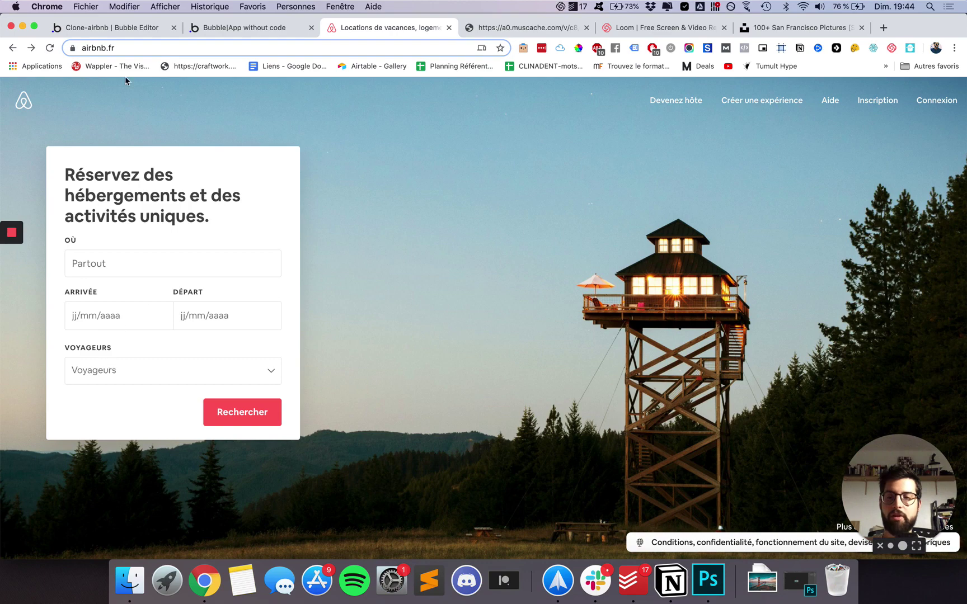
{"action": "left_click", "coordinate": [115, 27]}
{"action": "left_click", "coordinate": [431, 302]}
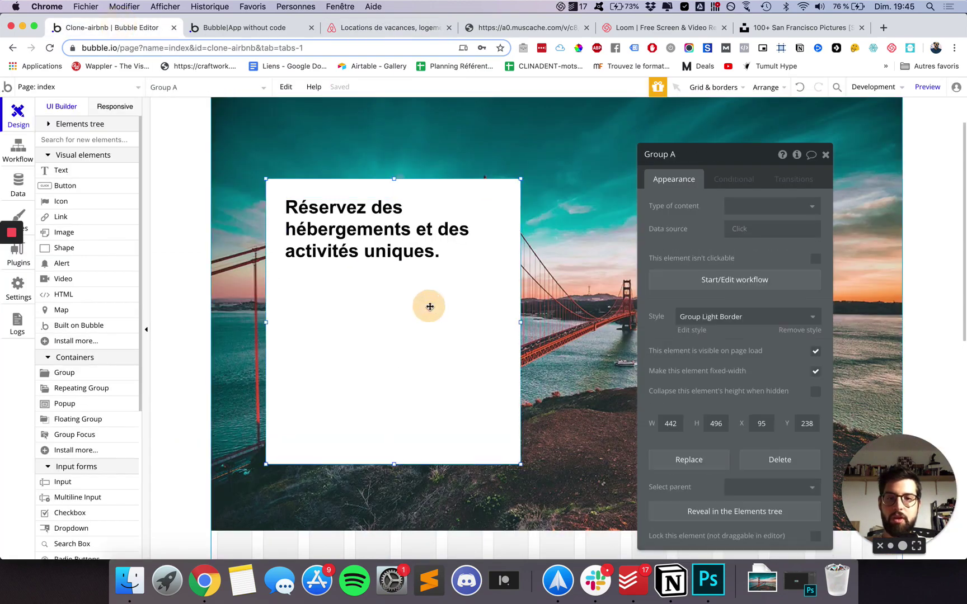
{"action": "left_click", "coordinate": [412, 240]}
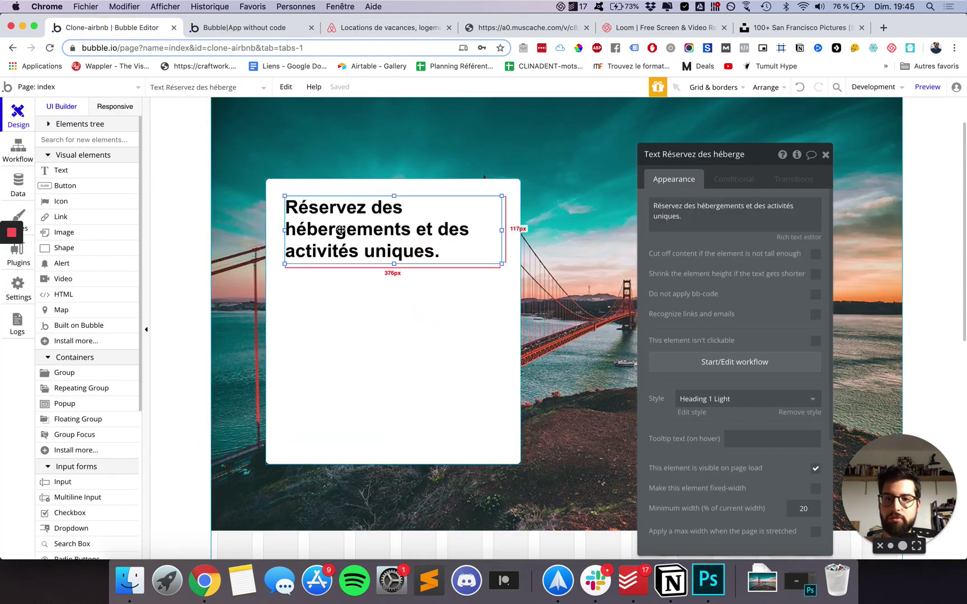
Place a 200 px wide text element below the heading in the white group, aligned with the heading's left edge.
{"action": "left_click", "coordinate": [56, 171]}
{"action": "left_click", "coordinate": [299, 296]}
{"action": "left_click_drag", "start_coordinate": [325, 306], "coordinate": [310, 287]}
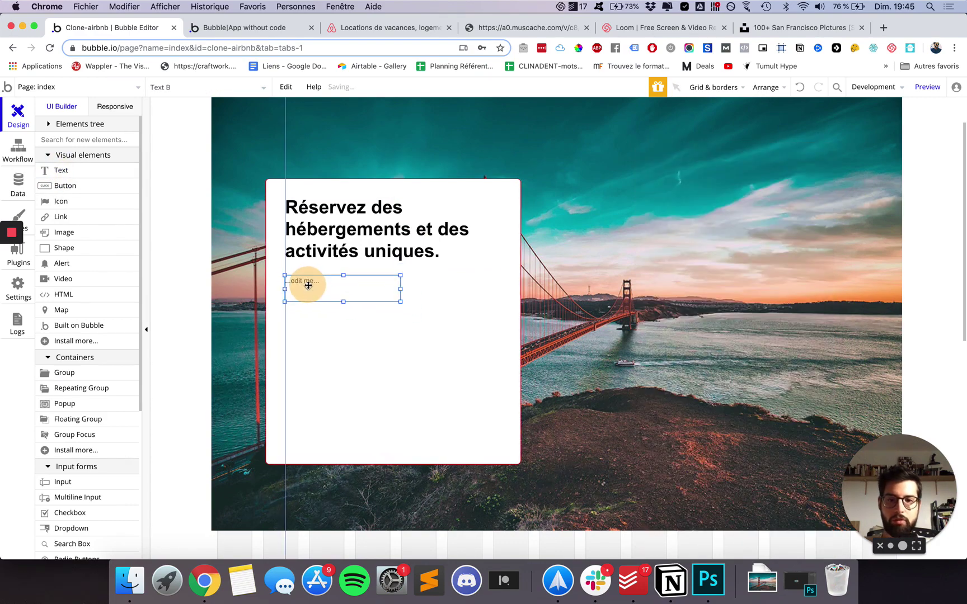
{"action": "double_click", "coordinate": [310, 287]}
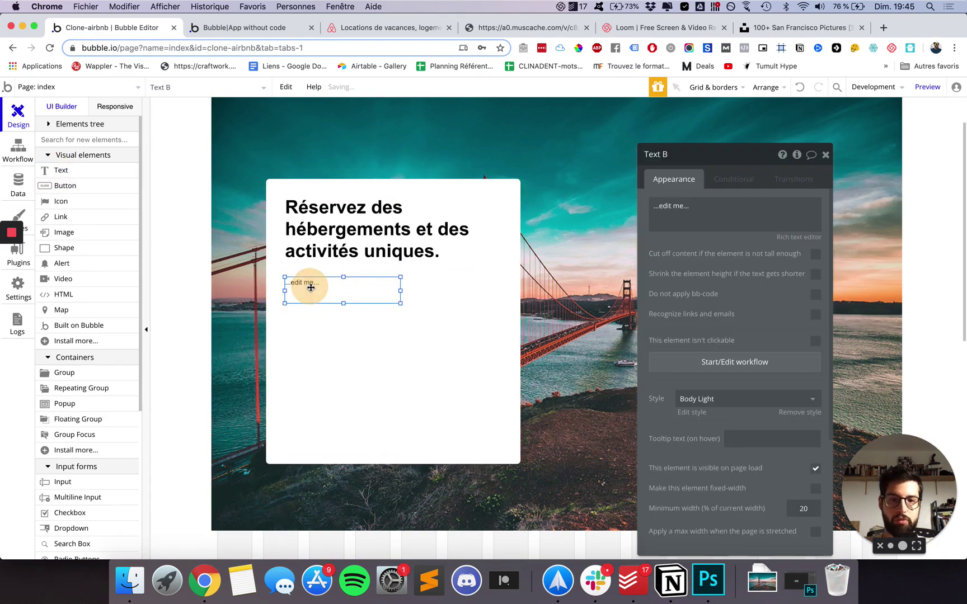
Apply the Heading 5 Light style to the new text element and set its content to "OÙ".
{"action": "left_click", "coordinate": [702, 399]}
{"action": "scroll", "coordinate": [724, 470], "scroll_direction": "down", "scroll_amount": 3}
{"action": "left_click", "coordinate": [715, 516]}
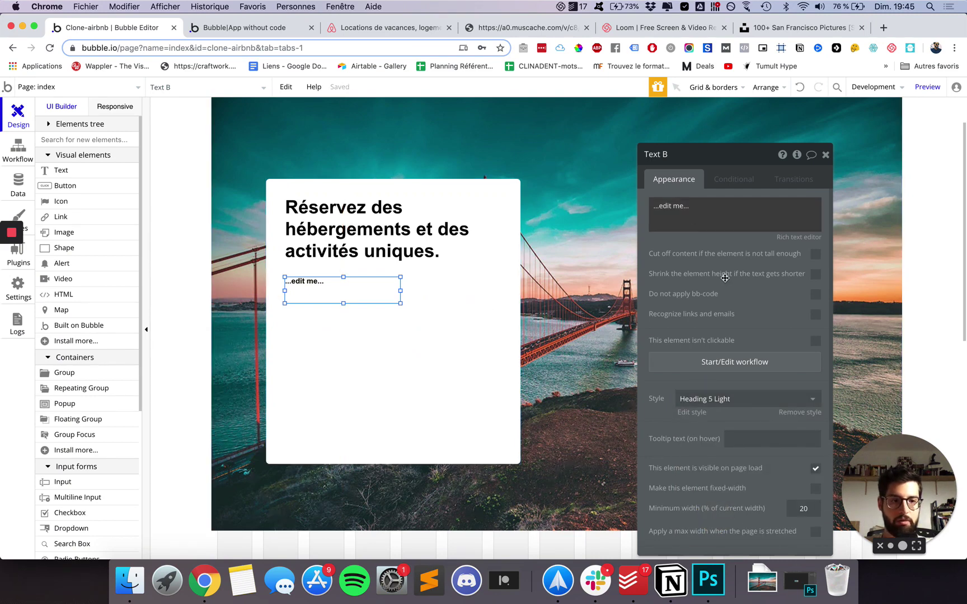
{"action": "left_click", "coordinate": [688, 207]}
{"action": "type", "text": "O"}
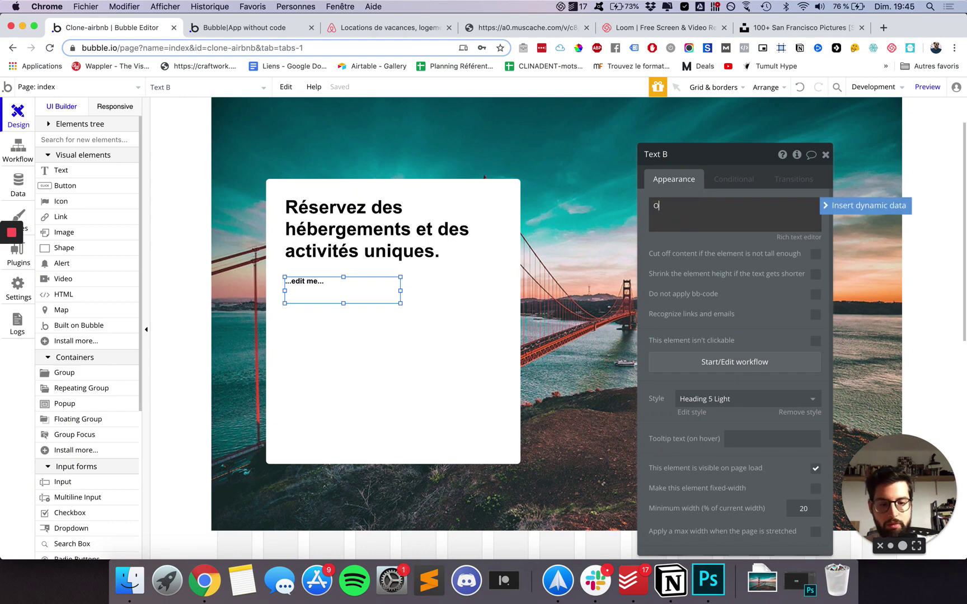
{"action": "type", "text": "Ù"}
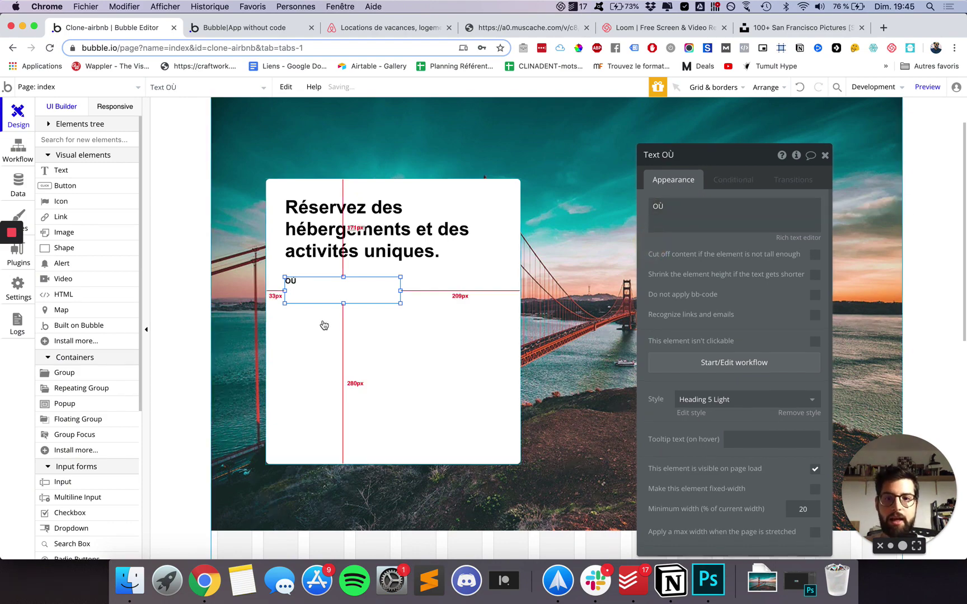
Compare the "OÙ" label with Airbnb's search card, and reduce its element height to 21 px in the Bubble editor.
{"action": "left_click", "coordinate": [346, 346]}
{"action": "left_click", "coordinate": [310, 288]}
{"action": "left_click", "coordinate": [226, 28]}
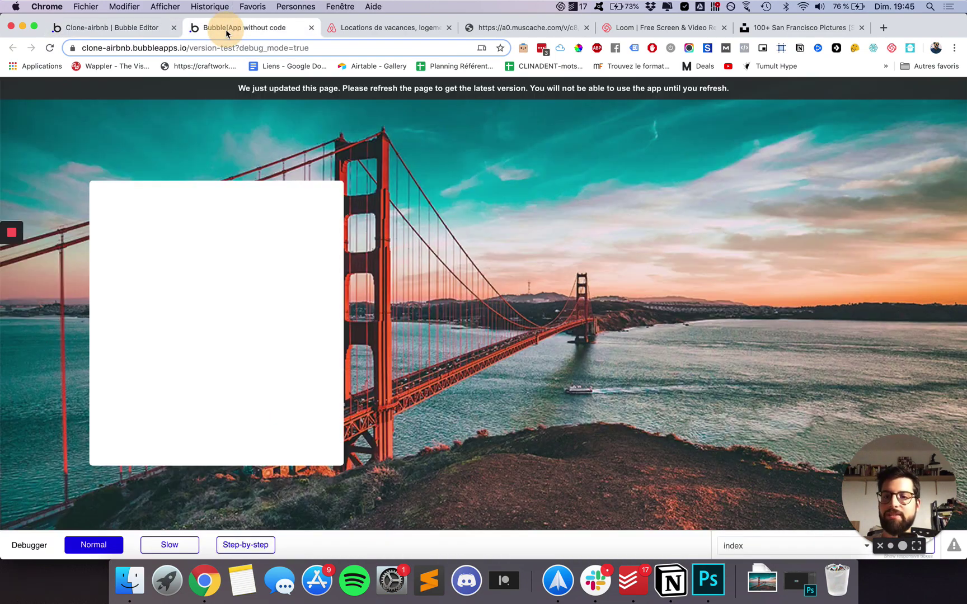
{"action": "left_click", "coordinate": [358, 28]}
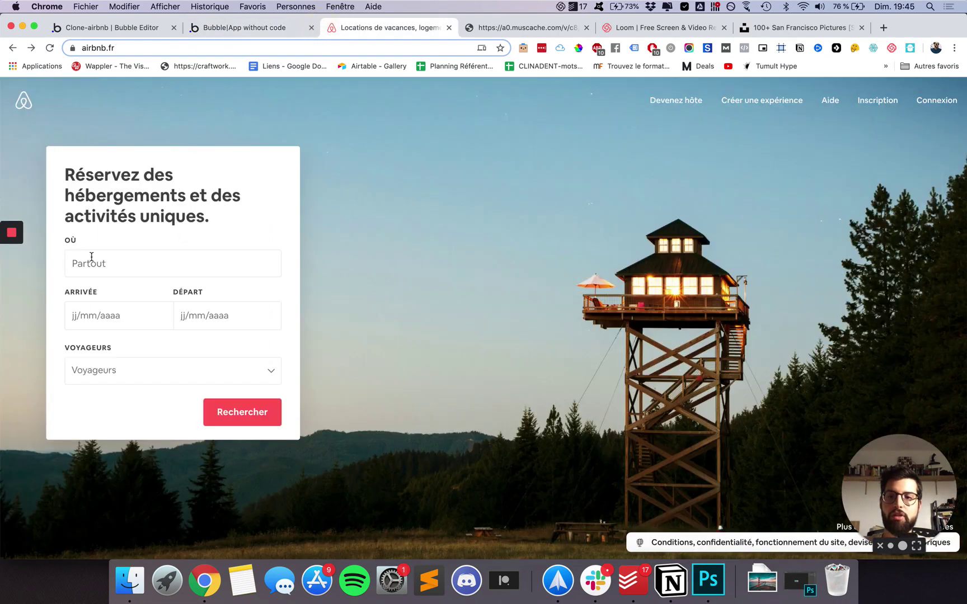
{"action": "left_click", "coordinate": [87, 29]}
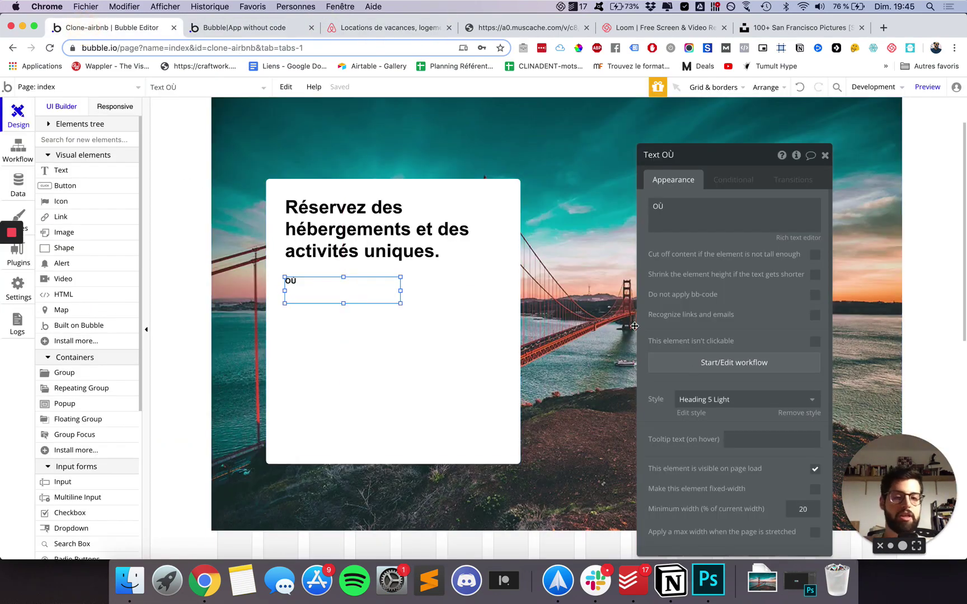
{"action": "left_click_drag", "start_coordinate": [343, 303], "coordinate": [344, 291]}
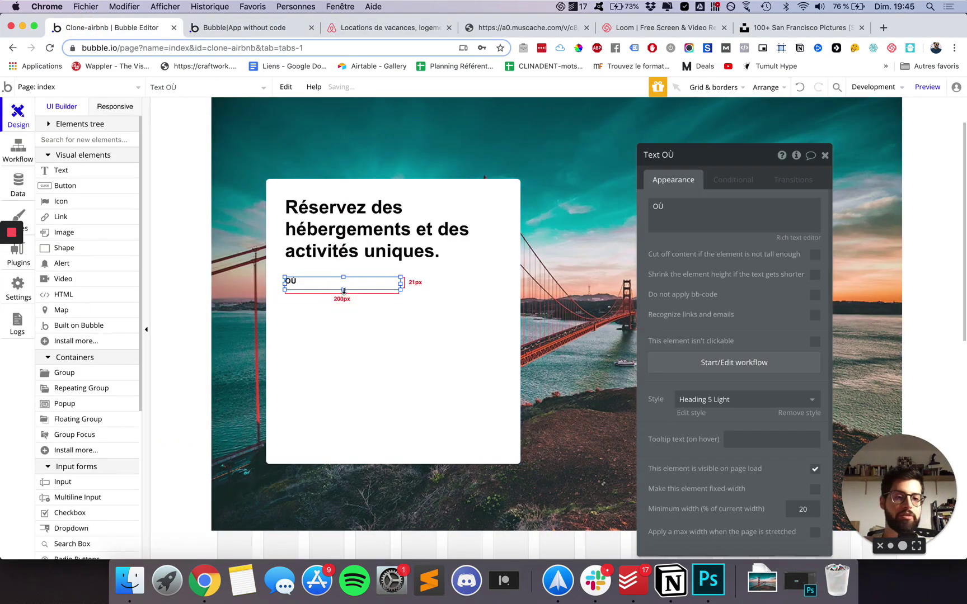
Detach the "OÙ" label from its predefined style and set its font size to 16.
{"action": "left_click", "coordinate": [744, 399]}
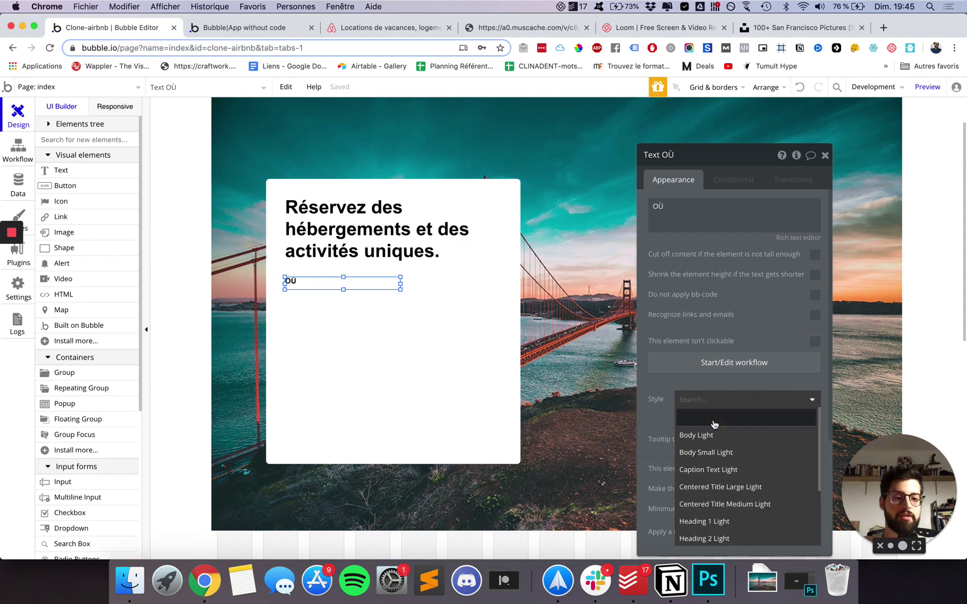
{"action": "left_click", "coordinate": [714, 424]}
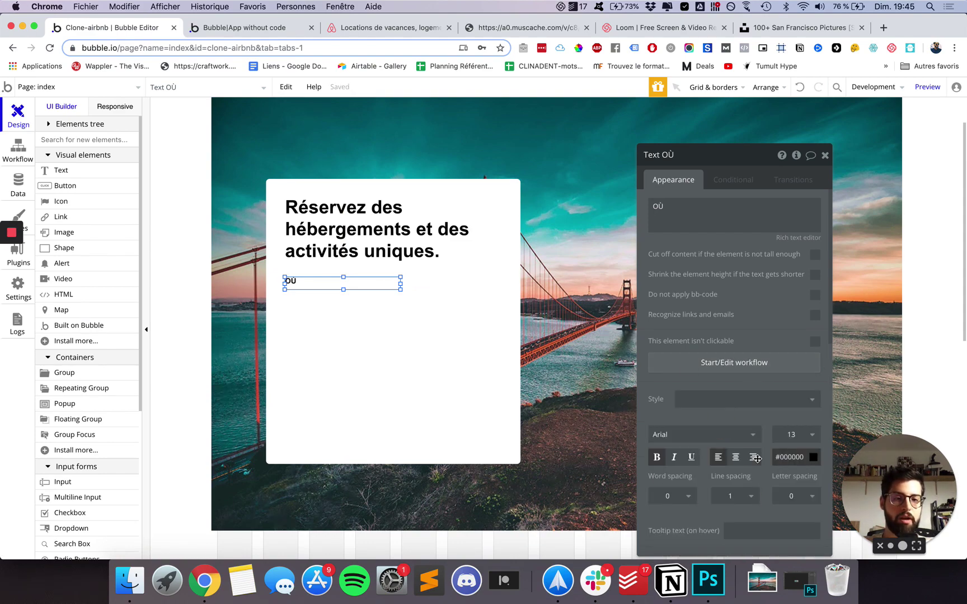
{"action": "left_click", "coordinate": [793, 435]}
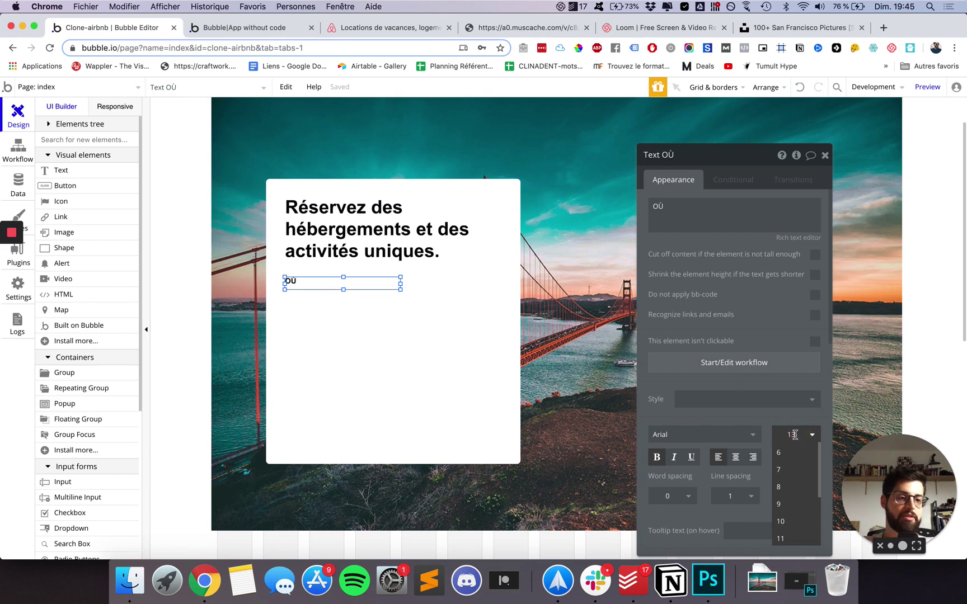
{"action": "type", "text": "16"}
{"action": "key", "text": "Return"}
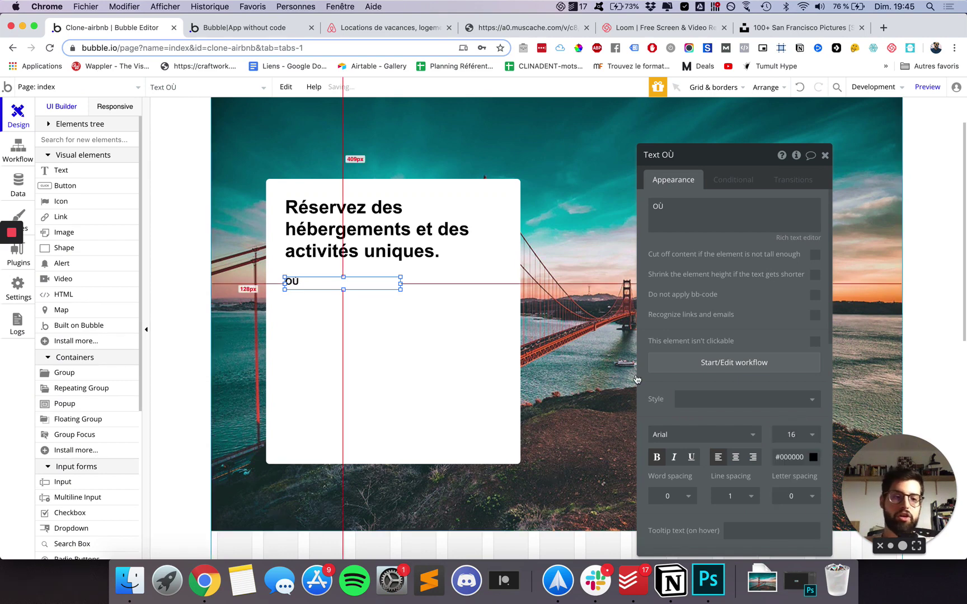
Move the "OÙ" label slightly lower below the heading, keeping it aligned with the heading's left edge.
{"action": "left_click", "coordinate": [370, 307]}
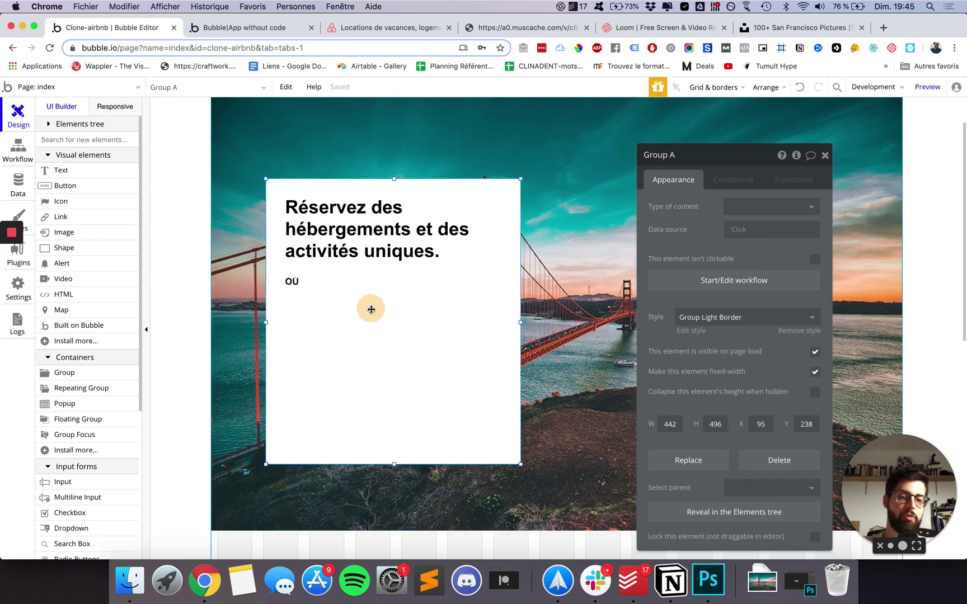
{"action": "left_click", "coordinate": [341, 281]}
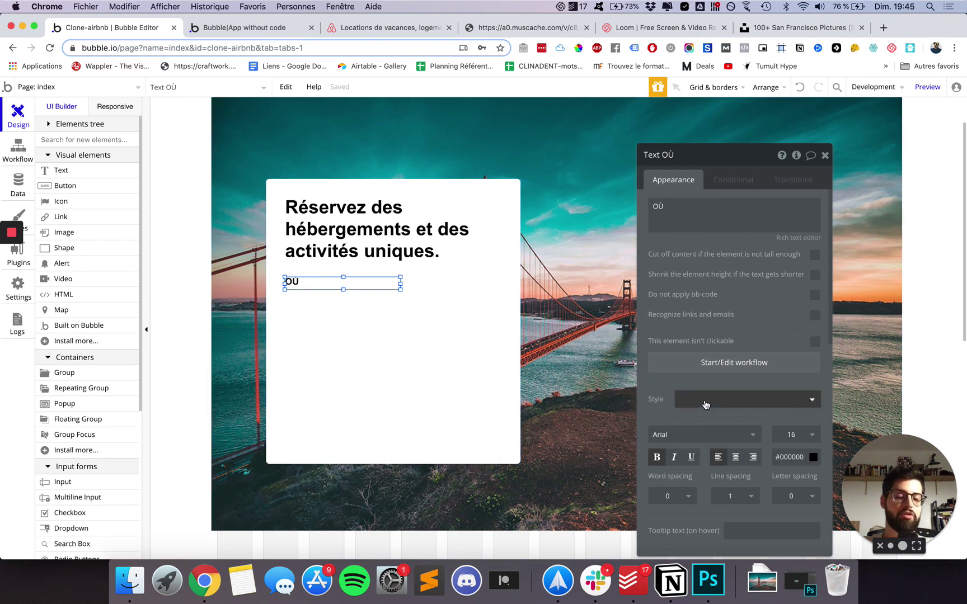
{"action": "left_click", "coordinate": [347, 284]}
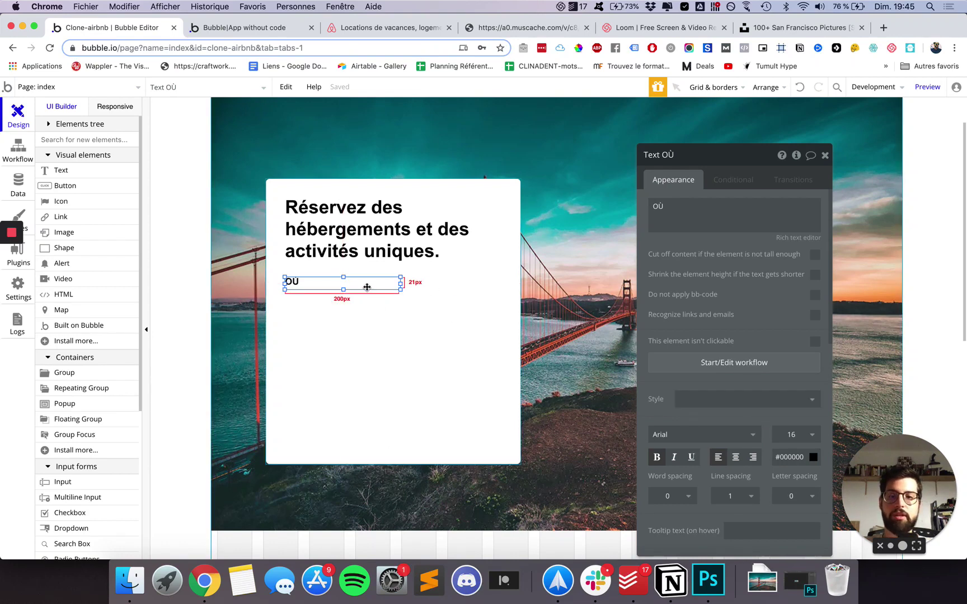
{"action": "mouse_move", "coordinate": [367, 286]}
{"action": "left_mouse_down"}
{"action": "mouse_move", "coordinate": [367, 298]}
{"action": "mouse_move", "coordinate": [367, 289]}
{"action": "left_mouse_up"}
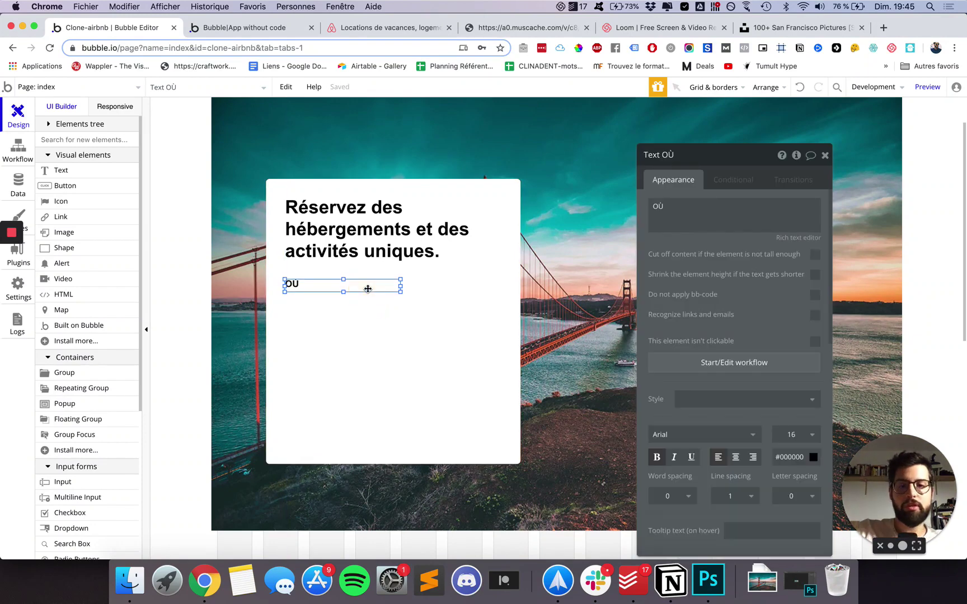
{"action": "left_click_drag", "start_coordinate": [367, 288], "coordinate": [336, 279]}
{"action": "left_click", "coordinate": [317, 287]}
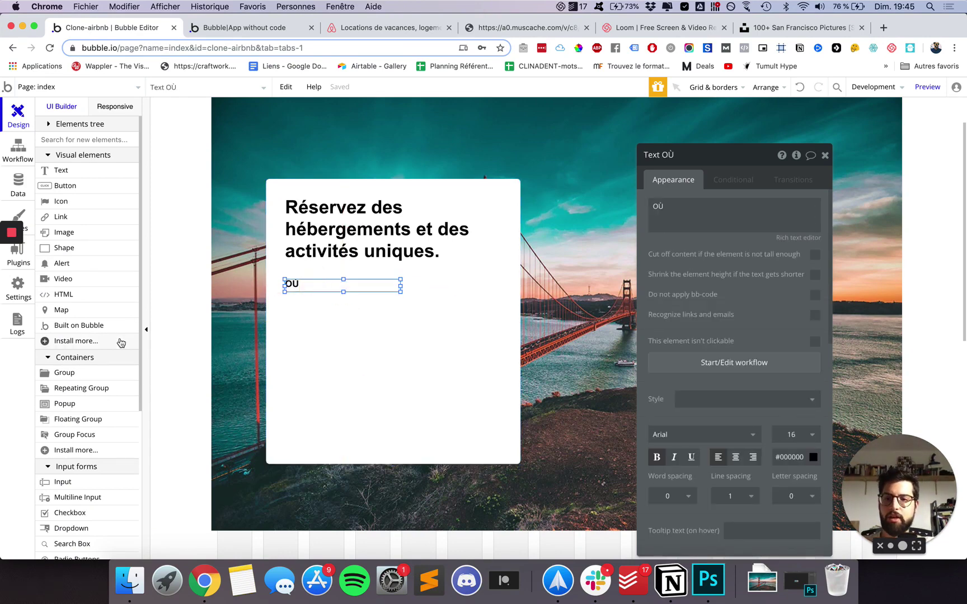
Test the location field on the Airbnb homepage with "EEEEE" to examine its autocomplete suggestions.
{"action": "left_click", "coordinate": [385, 29]}
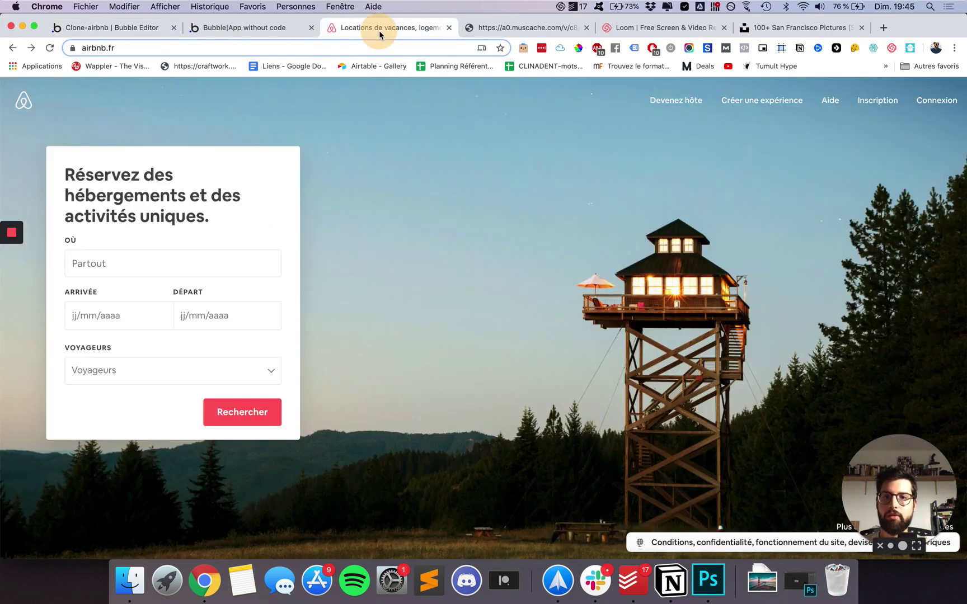
{"action": "left_click", "coordinate": [153, 255]}
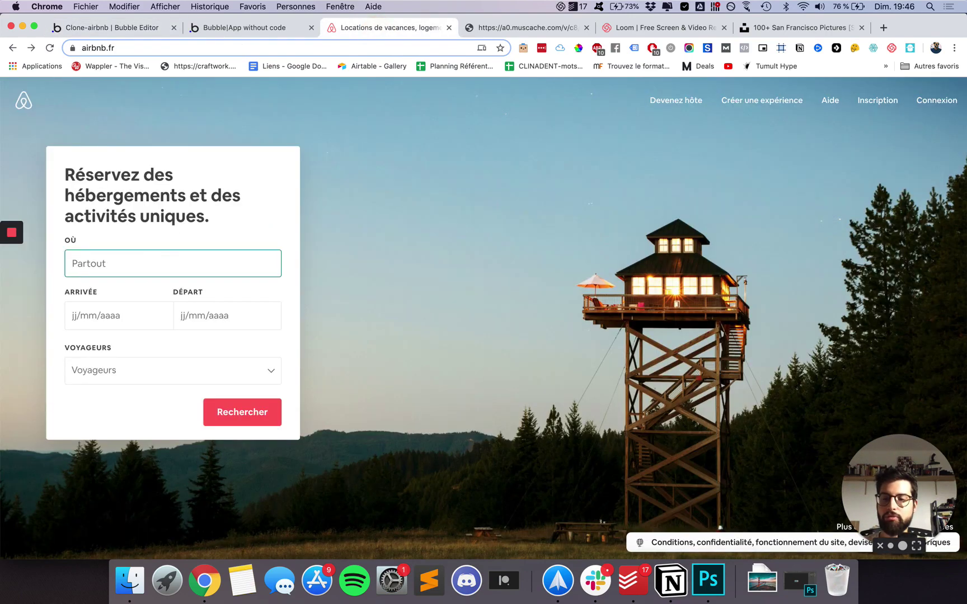
{"action": "type", "text": "EEEEE"}
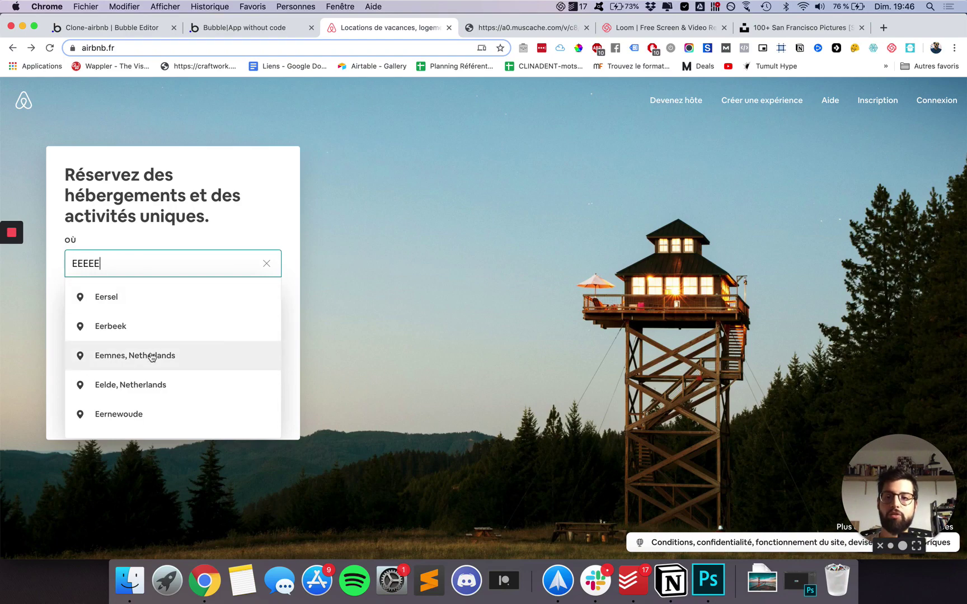
In the Bubble editor, add a text input to the search card just below the "OÙ" label, aligned with the label's left edge.
{"action": "double_click", "coordinate": [134, 263]}
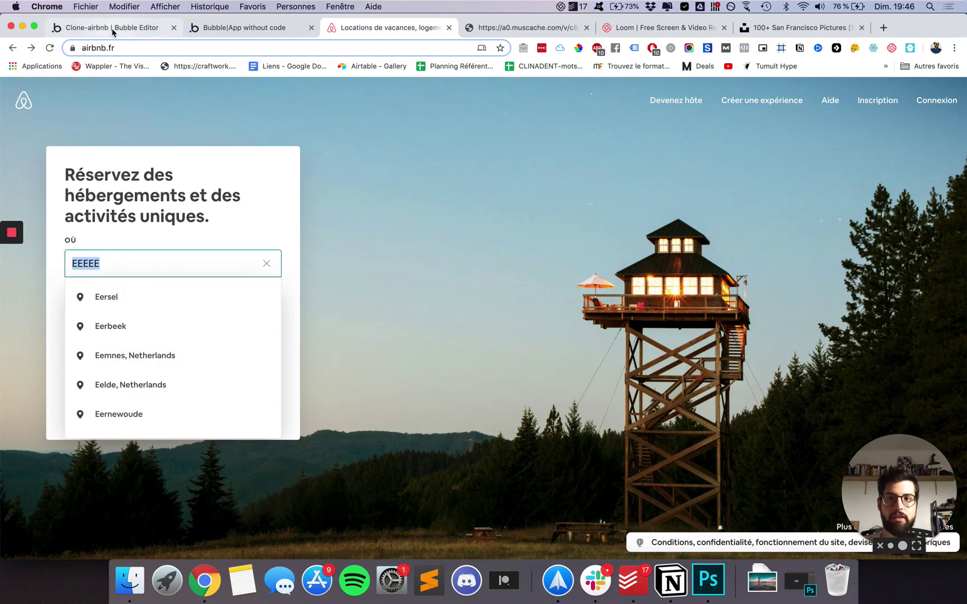
{"action": "left_click", "coordinate": [112, 32]}
{"action": "scroll", "coordinate": [55, 401], "scroll_direction": "down", "scroll_amount": 3}
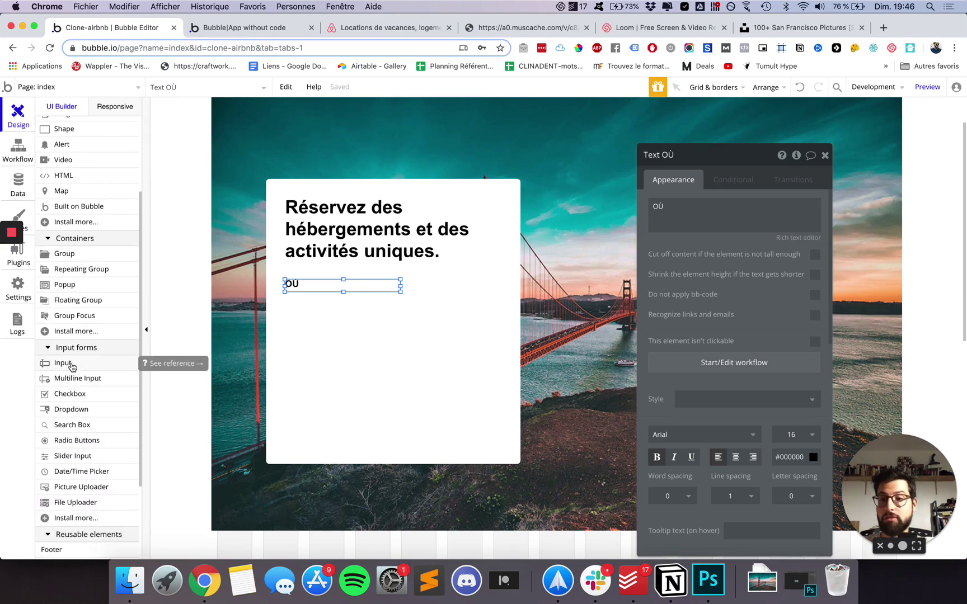
{"action": "left_click", "coordinate": [71, 366]}
{"action": "left_click", "coordinate": [290, 308]}
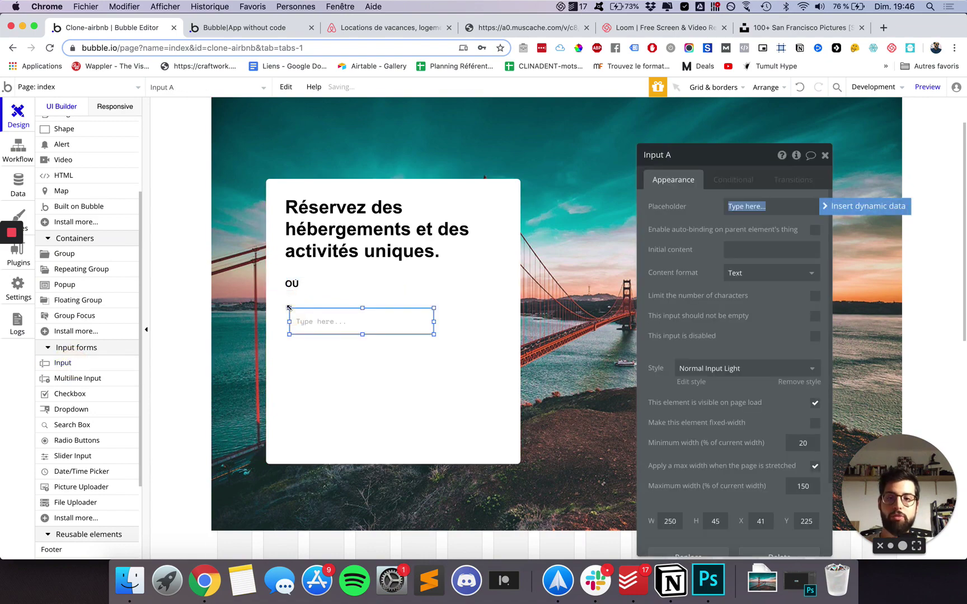
{"action": "left_click_drag", "start_coordinate": [337, 320], "coordinate": [334, 310]}
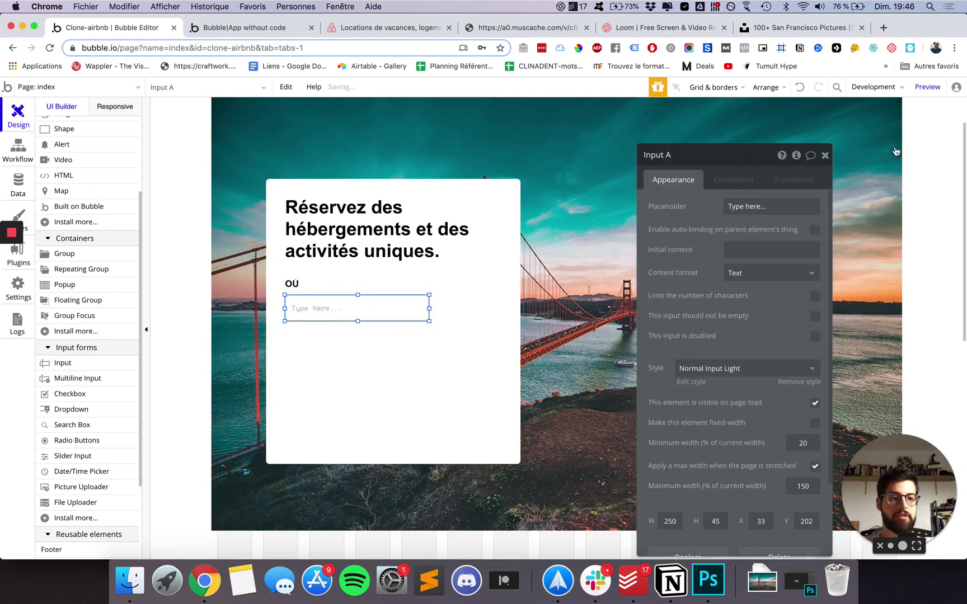
Review the input's content format options, and widen the input to about 376 px so it spans the card between equal side margins.
{"action": "left_click", "coordinate": [737, 275]}
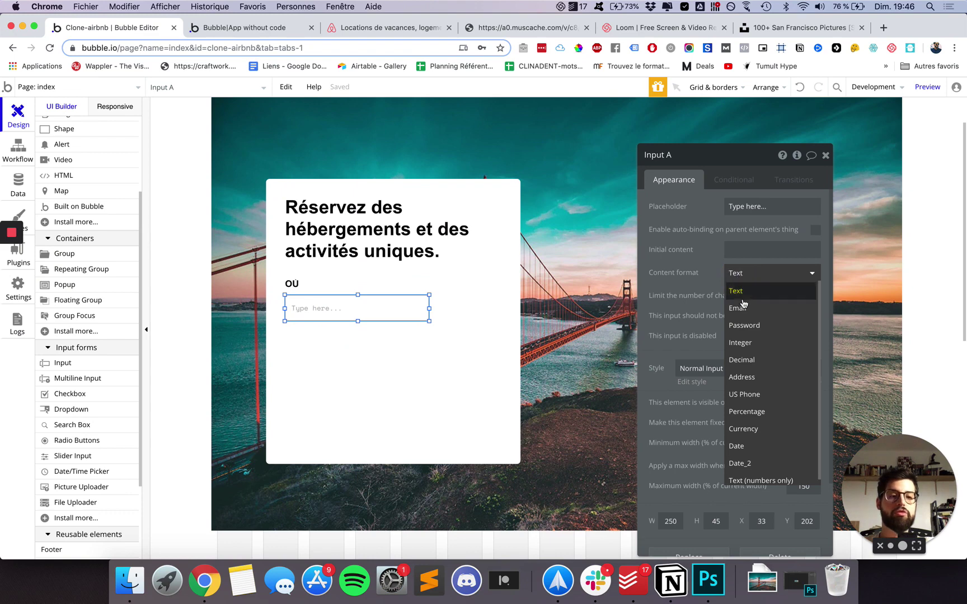
{"action": "scroll", "coordinate": [754, 336], "scroll_direction": "down", "scroll_amount": 1}
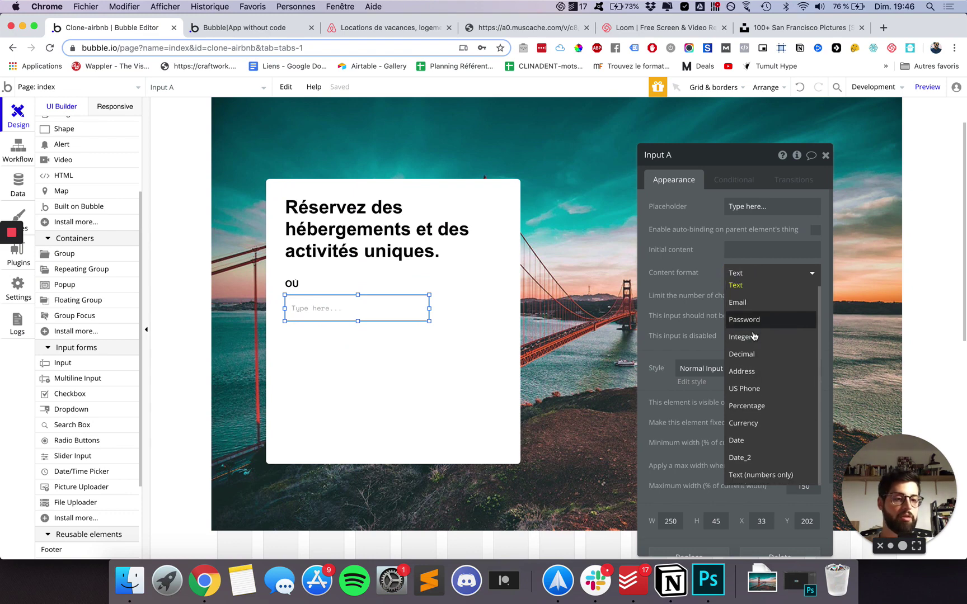
{"action": "scroll", "coordinate": [753, 336], "scroll_direction": "up", "scroll_amount": 1}
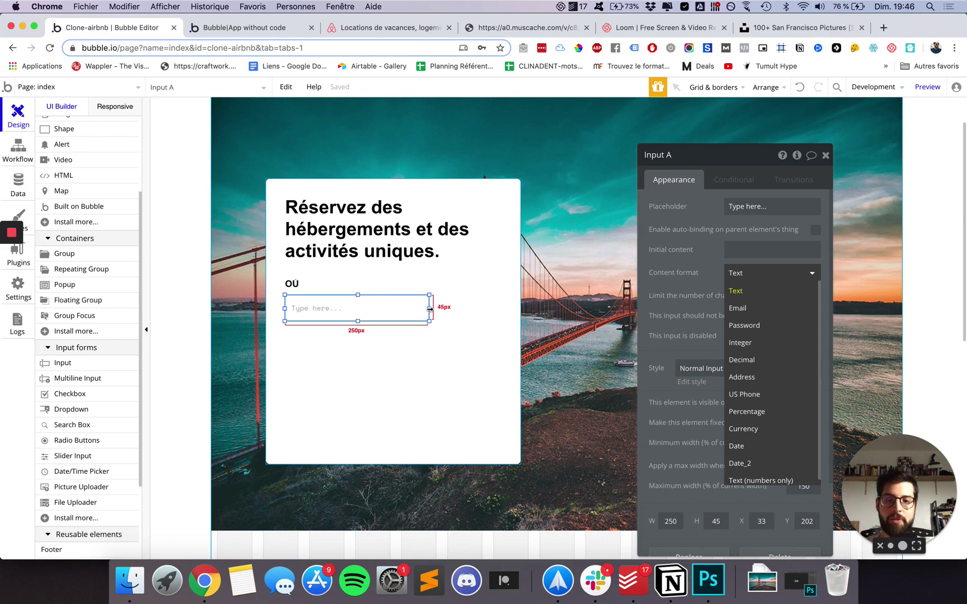
{"action": "left_click_drag", "start_coordinate": [429, 308], "coordinate": [503, 322]}
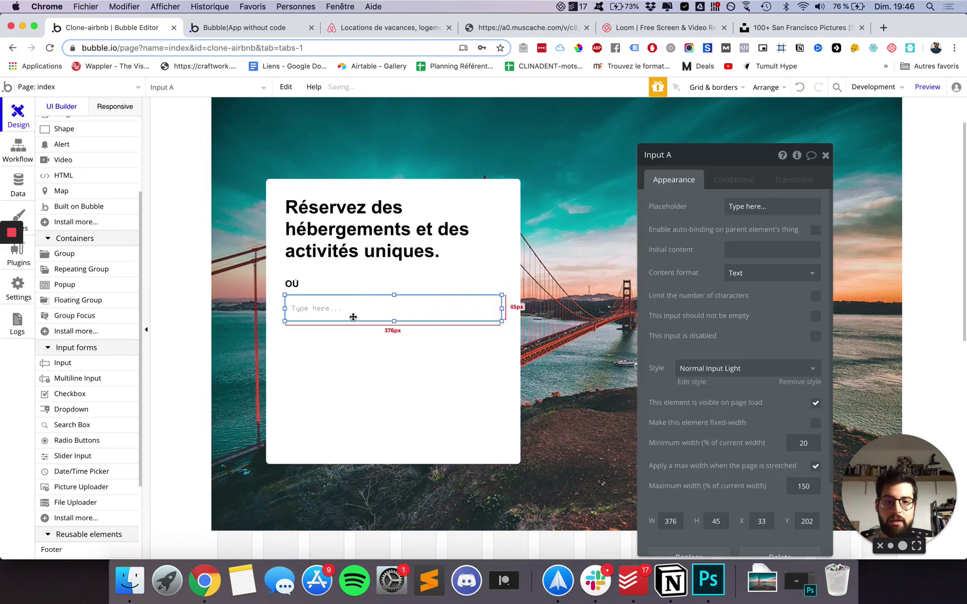
Edit the input's "Normal input light" style to use Arial at size 16, and return to the page design.
{"action": "left_click", "coordinate": [695, 382]}
{"action": "left_click", "coordinate": [757, 194]}
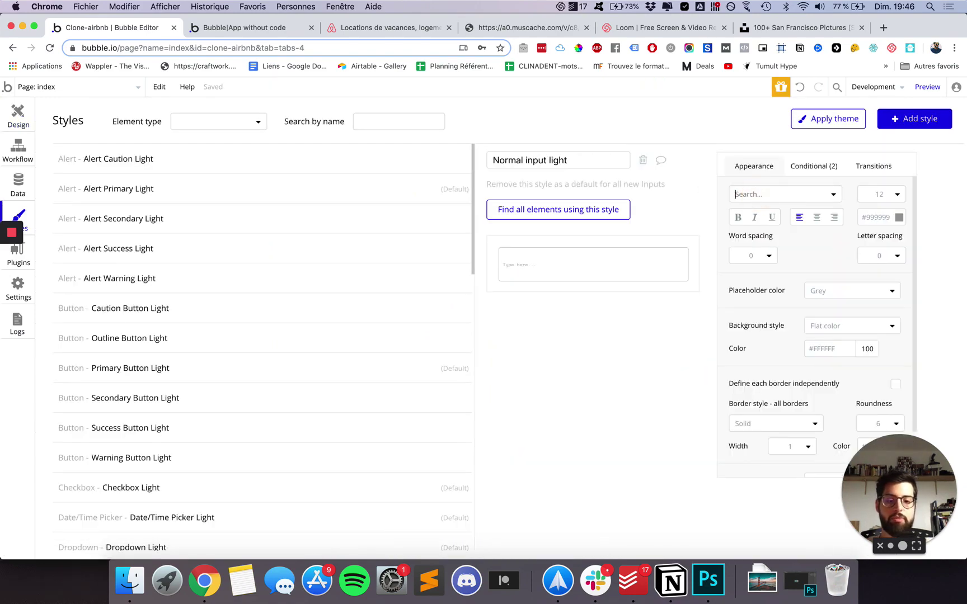
{"action": "type", "text": "ARIAL"}
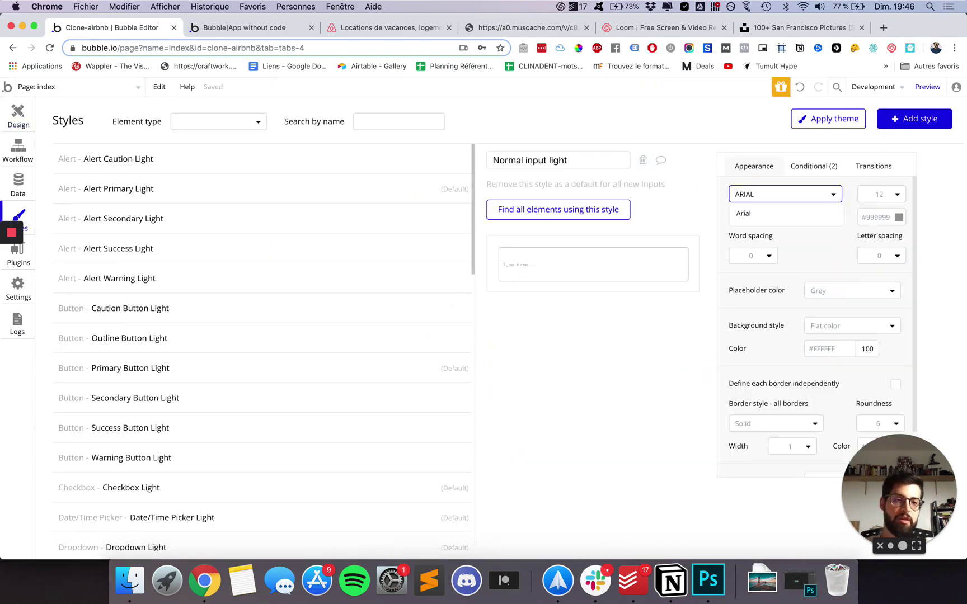
{"action": "left_click", "coordinate": [750, 213]}
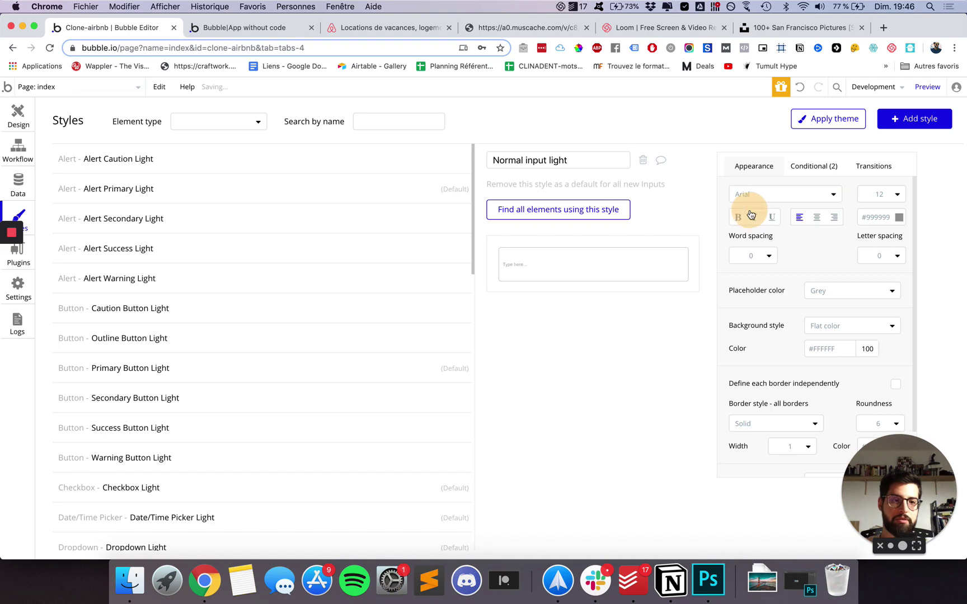
{"action": "left_click", "coordinate": [880, 196]}
{"action": "type", "text": "16"}
{"action": "key", "text": "Return"}
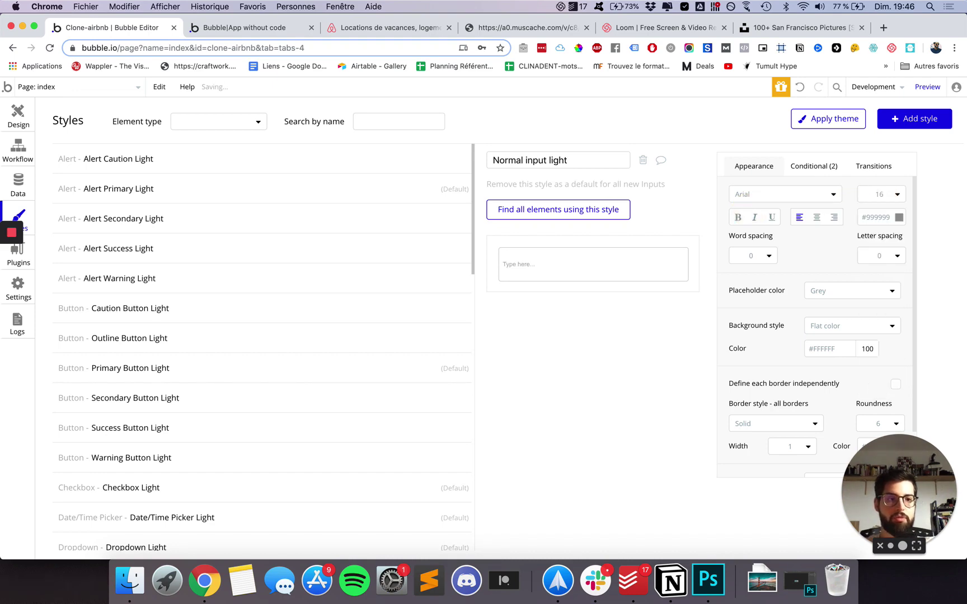
{"action": "left_click", "coordinate": [29, 112]}
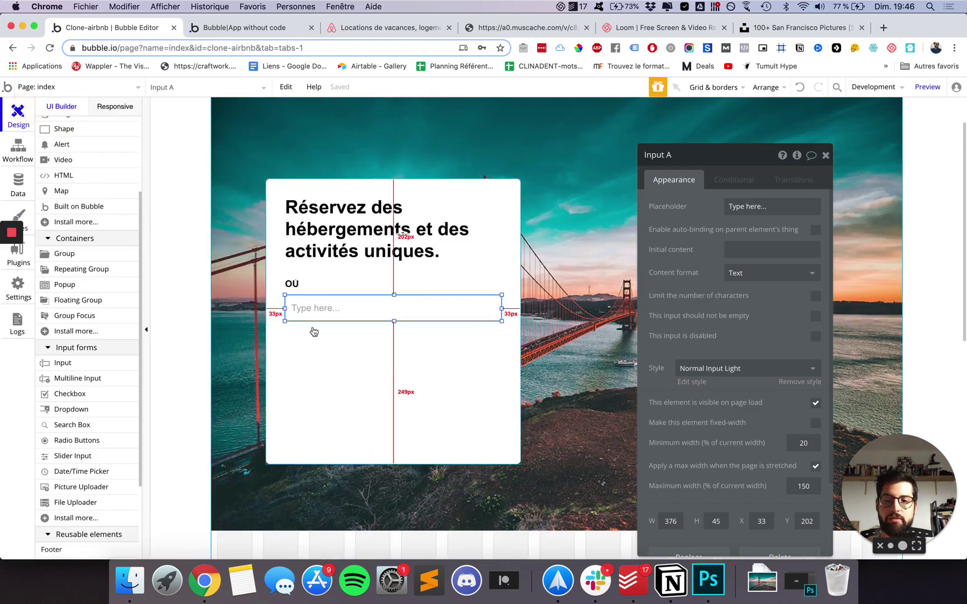
Test the location input in the page preview with the text "SDSDQS", and return to the editor.
{"action": "left_click", "coordinate": [313, 328]}
{"action": "left_click", "coordinate": [314, 312]}
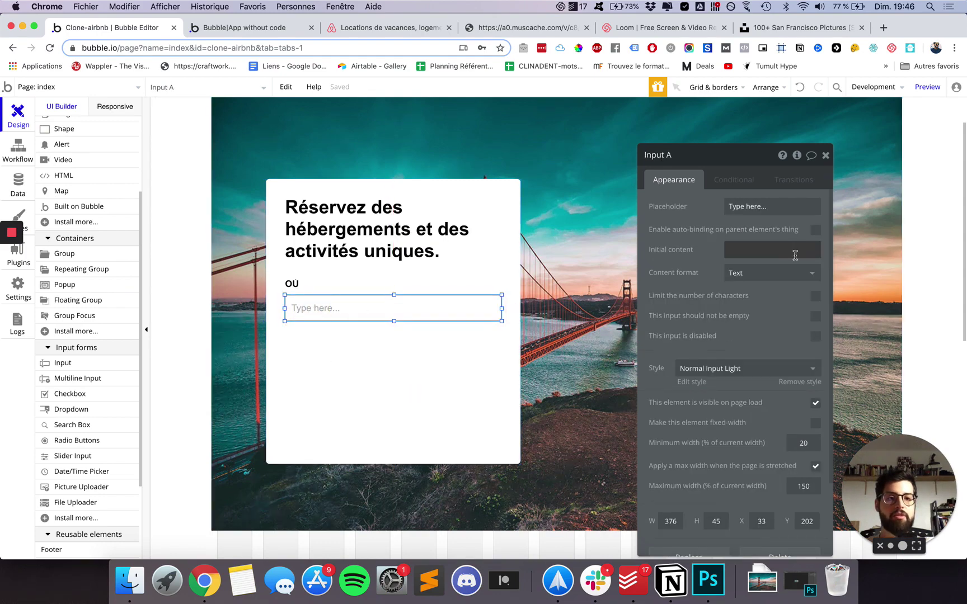
{"action": "mouse_move", "coordinate": [711, 207]}
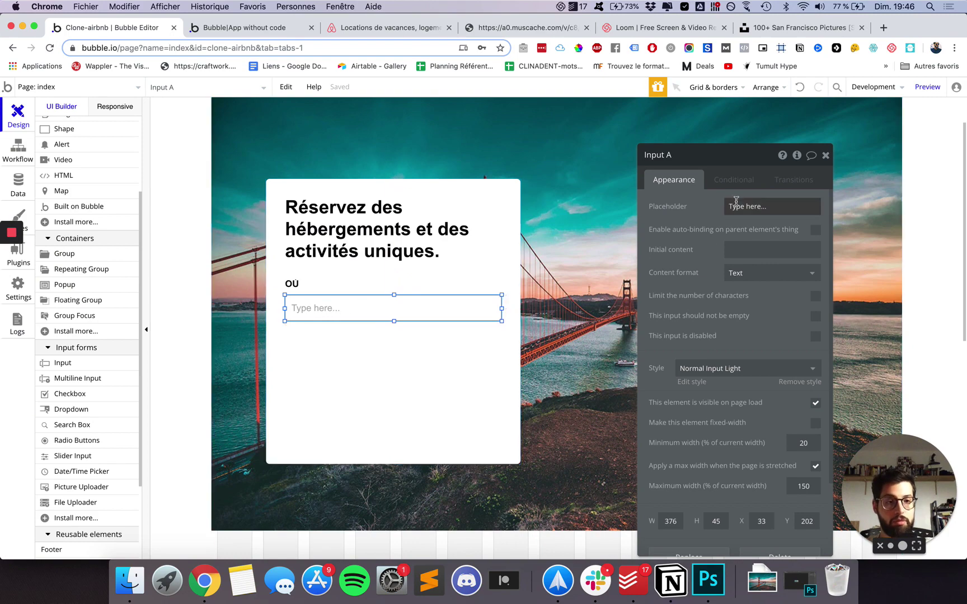
{"action": "left_click", "coordinate": [248, 27]}
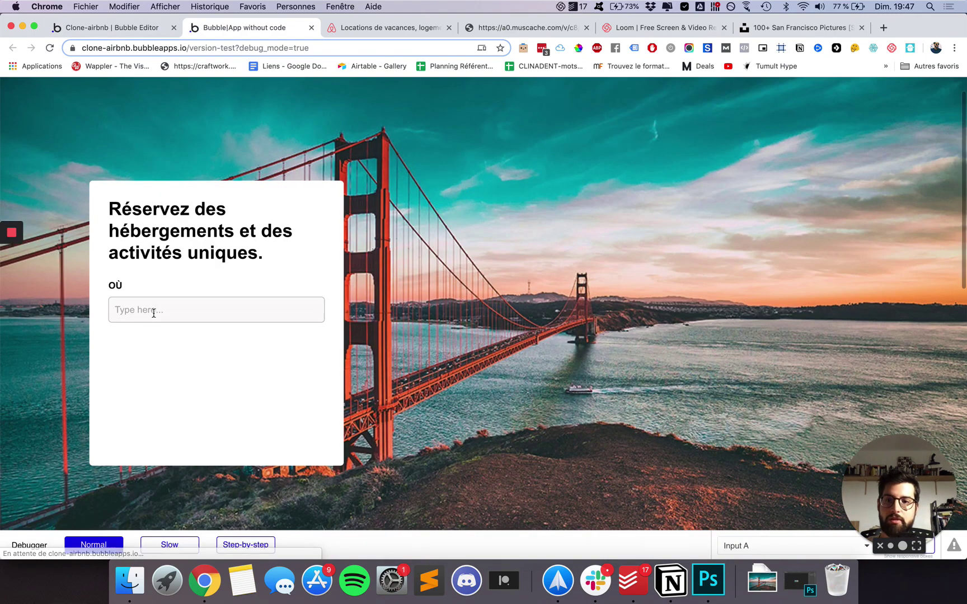
{"action": "left_click", "coordinate": [153, 313]}
{"action": "type", "text": "SDSDQS"}
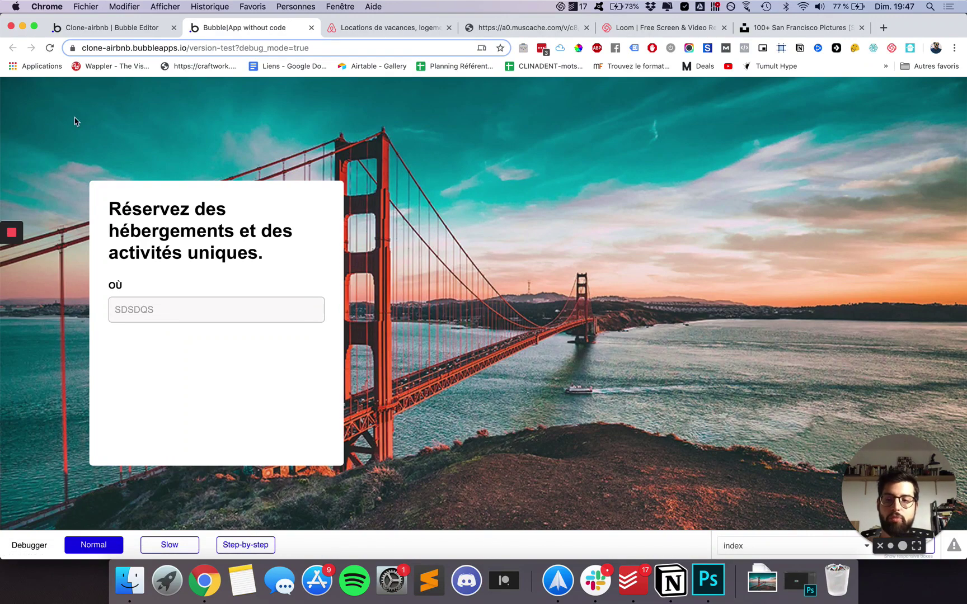
{"action": "left_click", "coordinate": [117, 27]}
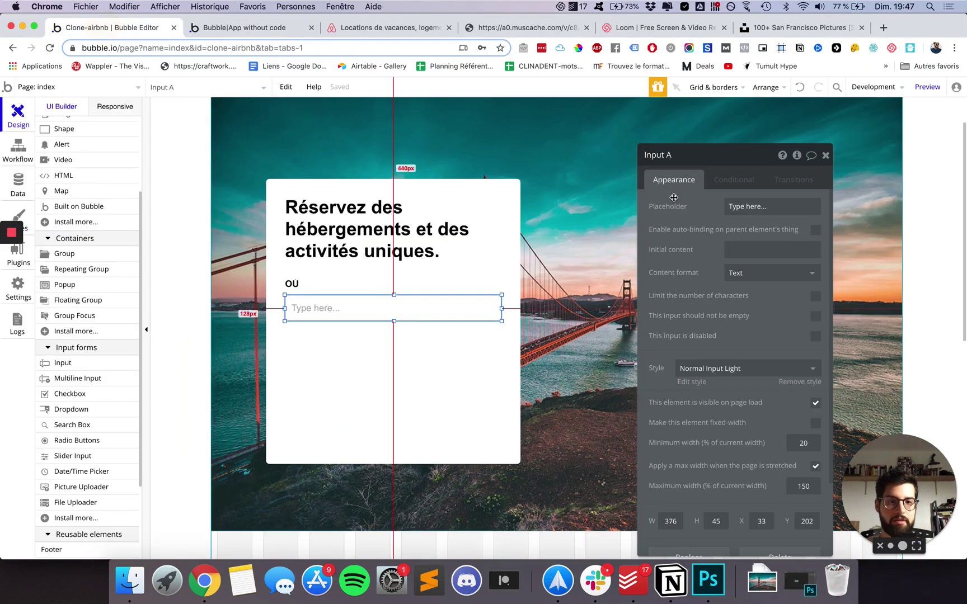
Clear Airbnb's location field to check its placeholder, and set the Bubble input's placeholder to "Partout".
{"action": "left_click", "coordinate": [378, 34]}
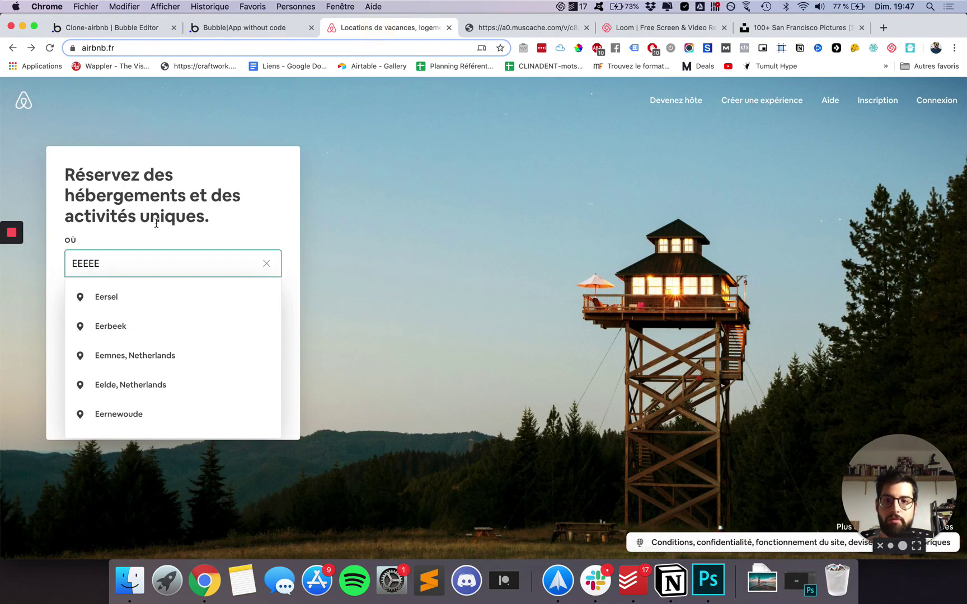
{"action": "left_click", "coordinate": [266, 261]}
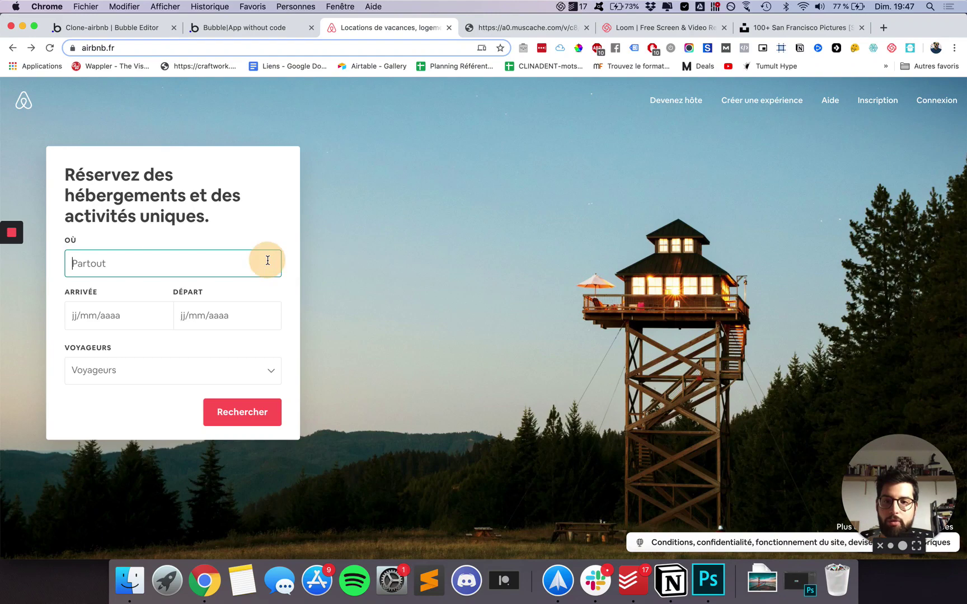
{"action": "left_click", "coordinate": [123, 28]}
{"action": "left_click", "coordinate": [762, 214]}
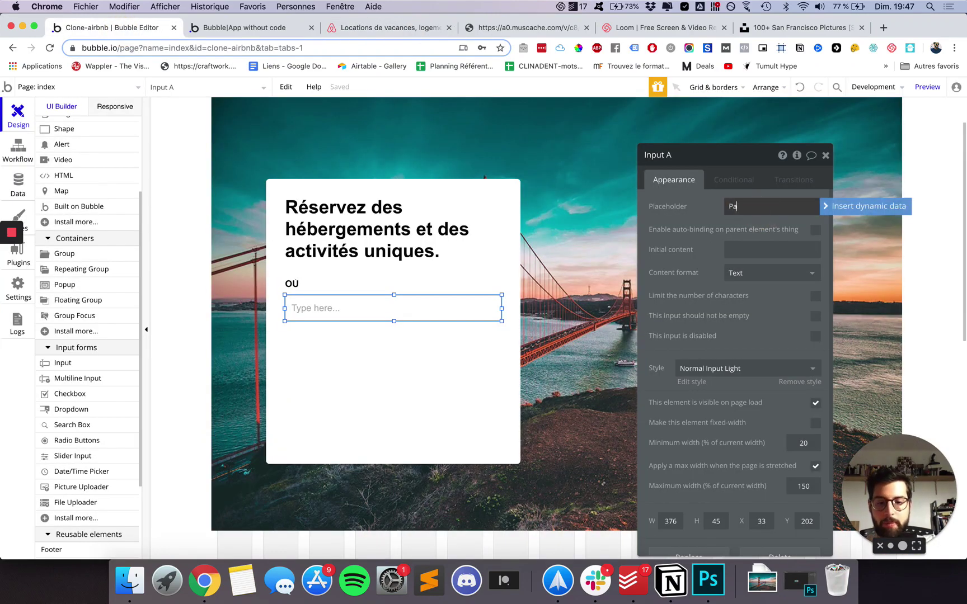
Reload the page preview and test the location input's placeholder and typed text with "ihkidr".
{"action": "left_click", "coordinate": [261, 23]}
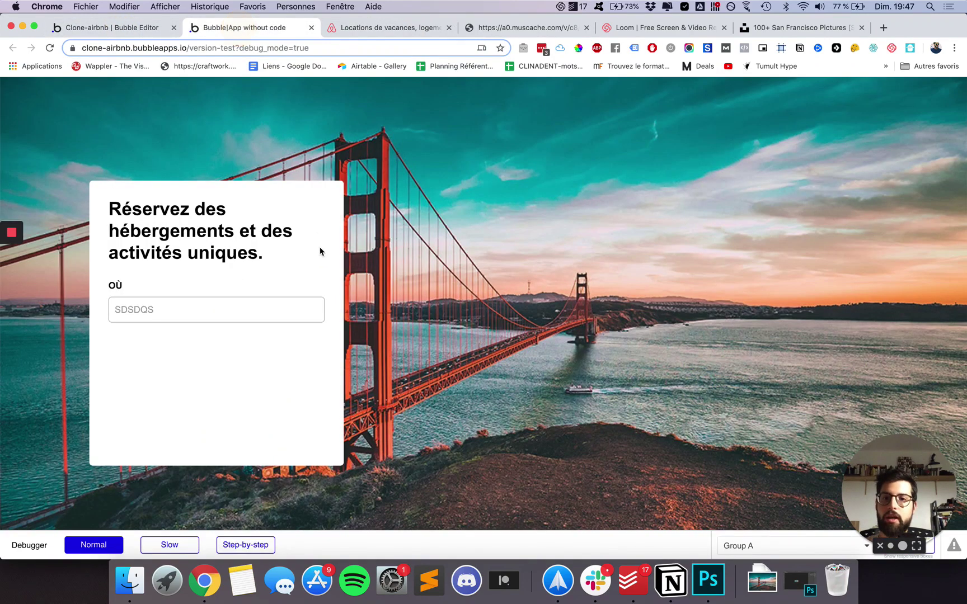
{"action": "key", "text": "super+r"}
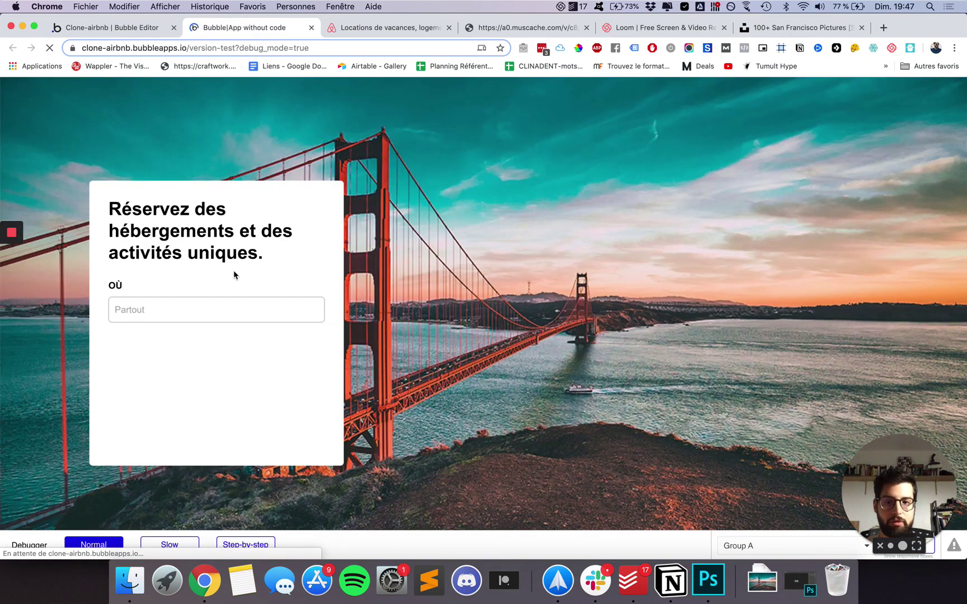
{"action": "left_click", "coordinate": [188, 310]}
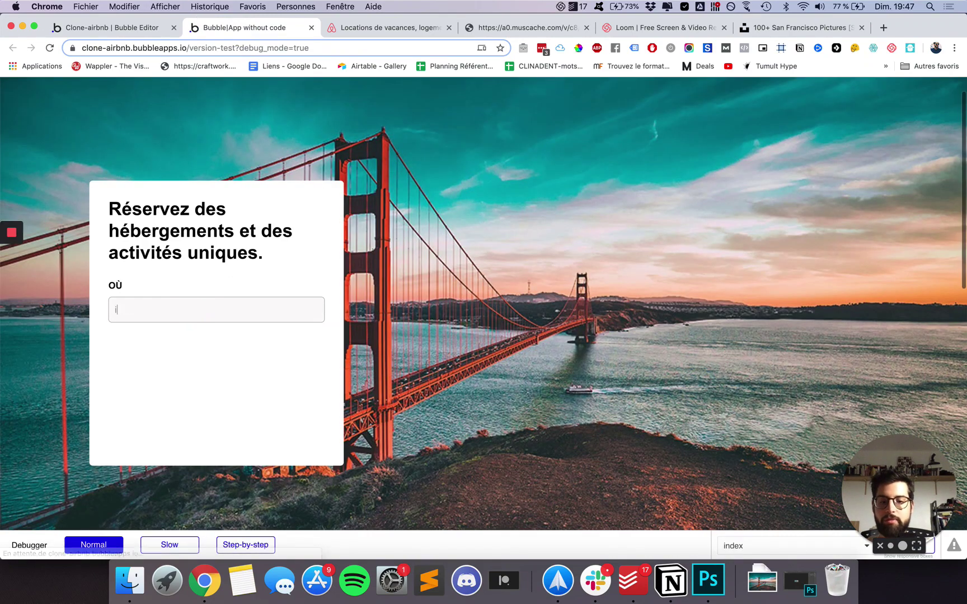
{"action": "type", "text": "ihkidr"}
{"action": "left_click", "coordinate": [126, 27]}
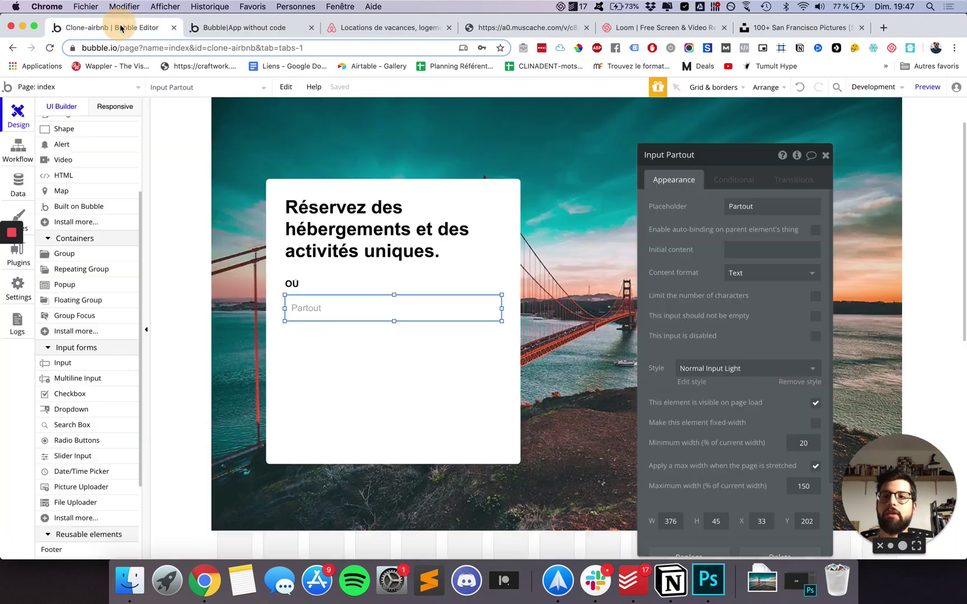
Check the next label on Airbnb's card, duplicate the "OÙ" label below the location input, and set the copy's text to "ARRIVÉE".
{"action": "left_click", "coordinate": [380, 28]}
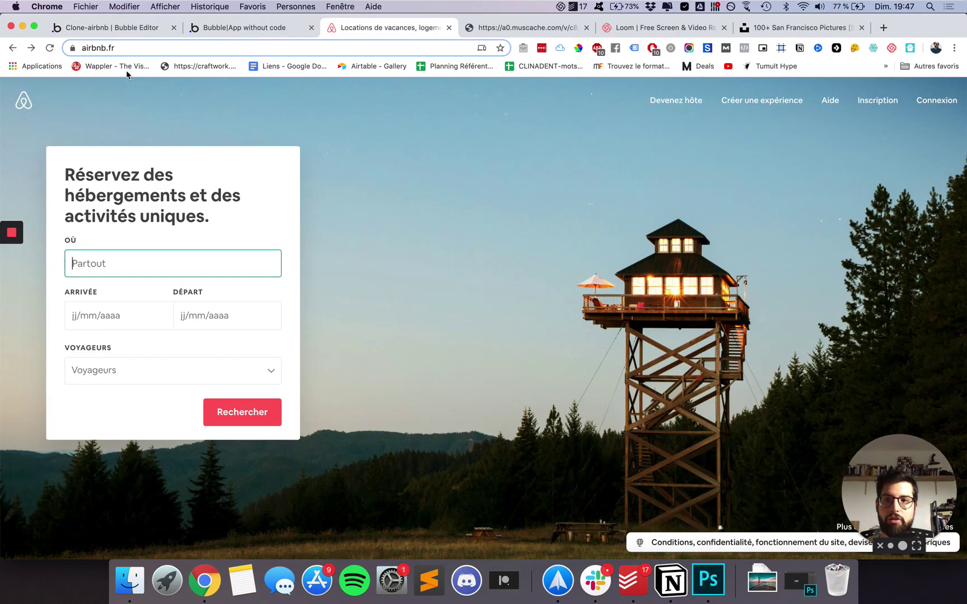
{"action": "left_click", "coordinate": [134, 29]}
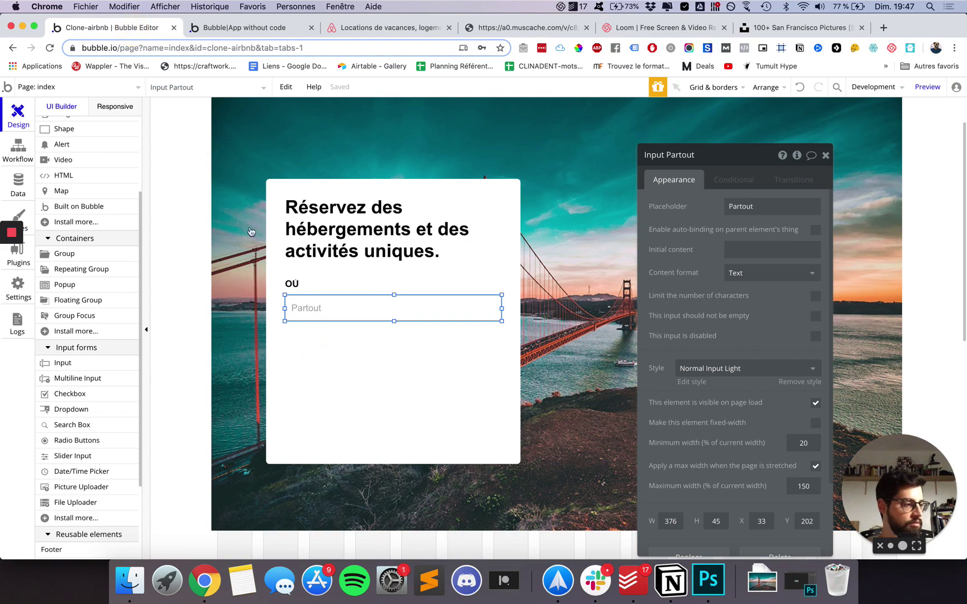
{"action": "left_click", "coordinate": [296, 283]}
{"action": "left_click_drag", "start_coordinate": [295, 284], "coordinate": [297, 344]}
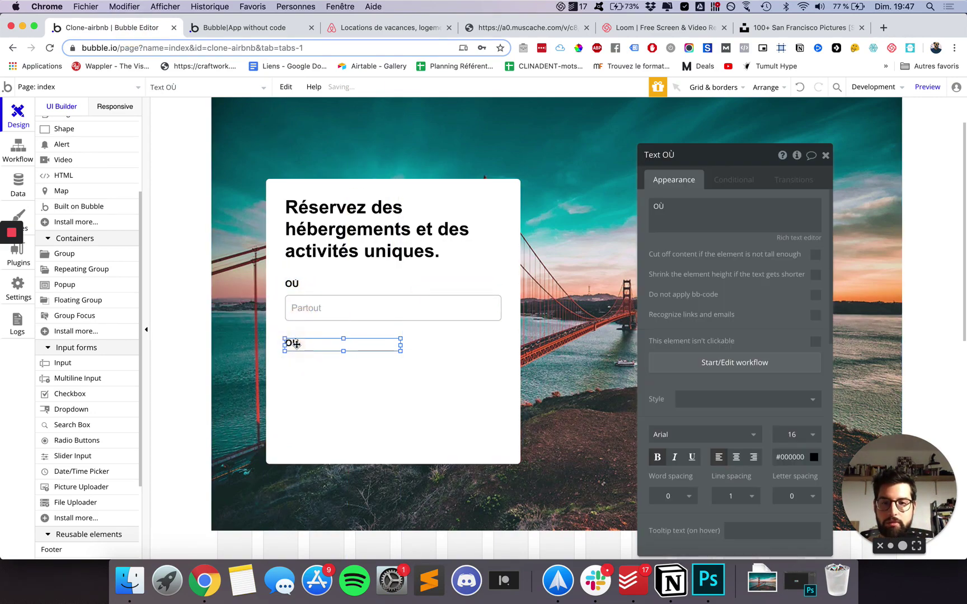
{"action": "double_click", "coordinate": [702, 211]}
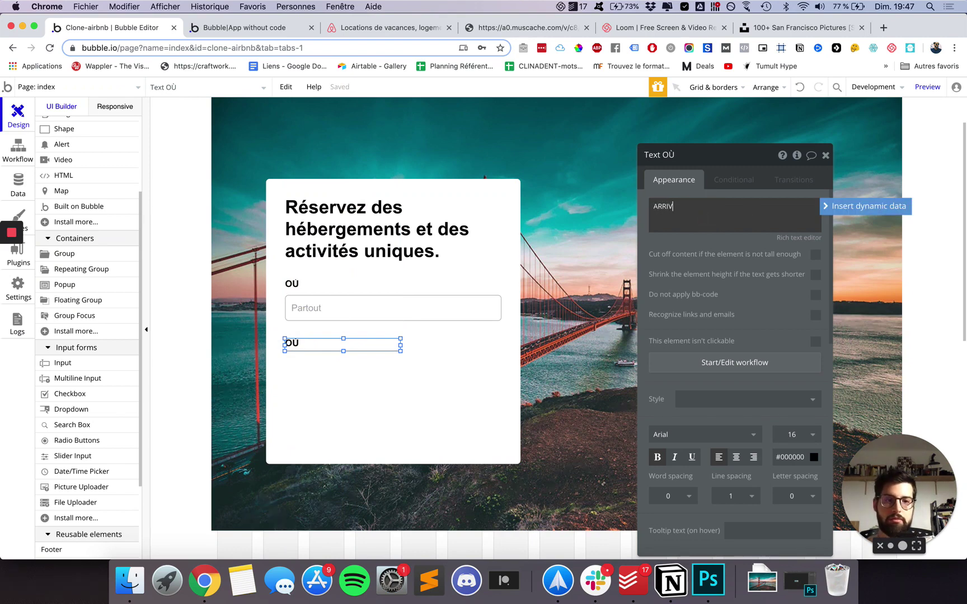
{"action": "left_click", "coordinate": [426, 359]}
Duplicate the "ARRIVÉE" label, place the copy on the same row against the input's right edge, and set its text to "DÉPART".
{"action": "left_click", "coordinate": [395, 343]}
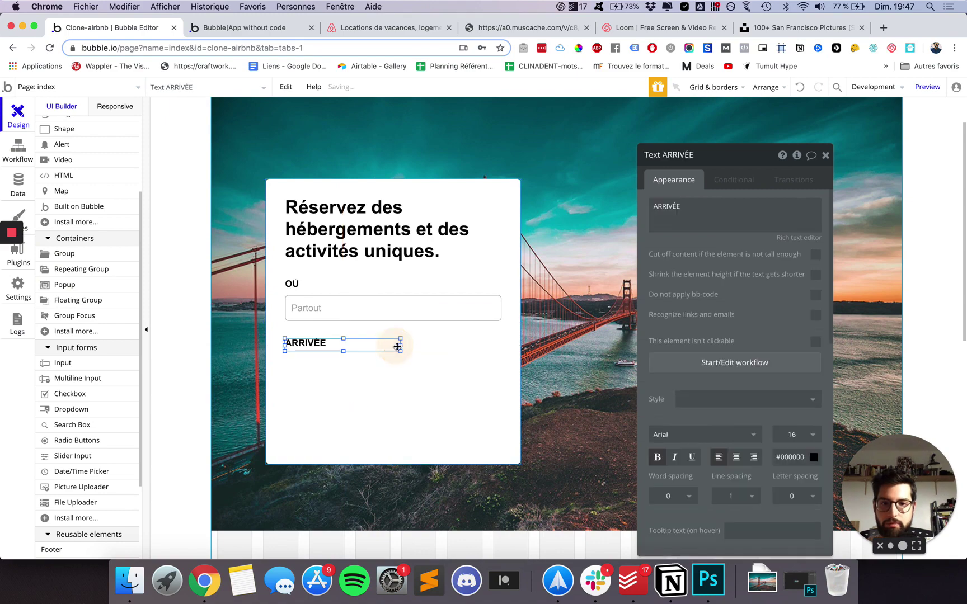
{"action": "key", "text": "super+c"}
{"action": "key", "text": "super+v"}
{"action": "left_click_drag", "start_coordinate": [390, 350], "coordinate": [475, 346]}
{"action": "double_click", "coordinate": [686, 207]}
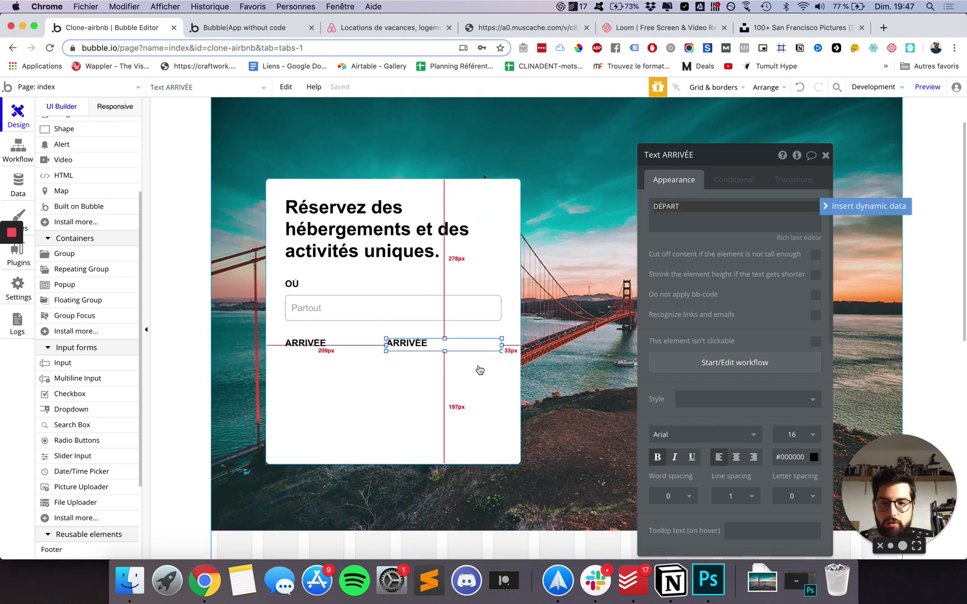
{"action": "left_click", "coordinate": [472, 367]}
Narrow the "ARRIVÉE" and "DÉPART" label boxes, leaving about 34 px between them and keeping "DÉPART" aligned with the input's right edge.
{"action": "left_click", "coordinate": [403, 347]}
{"action": "left_click", "coordinate": [372, 346]}
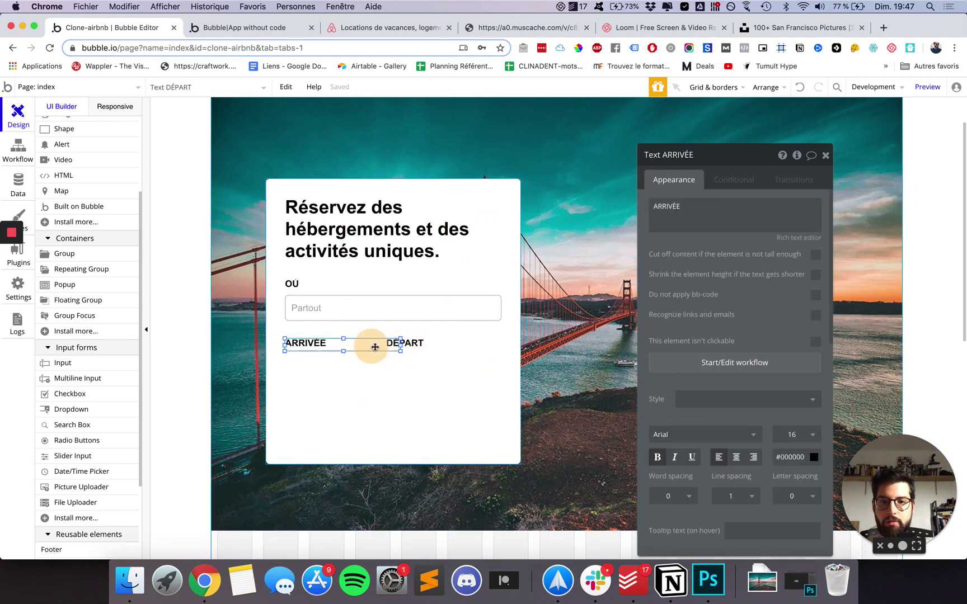
{"action": "left_click_drag", "start_coordinate": [401, 345], "coordinate": [381, 347]}
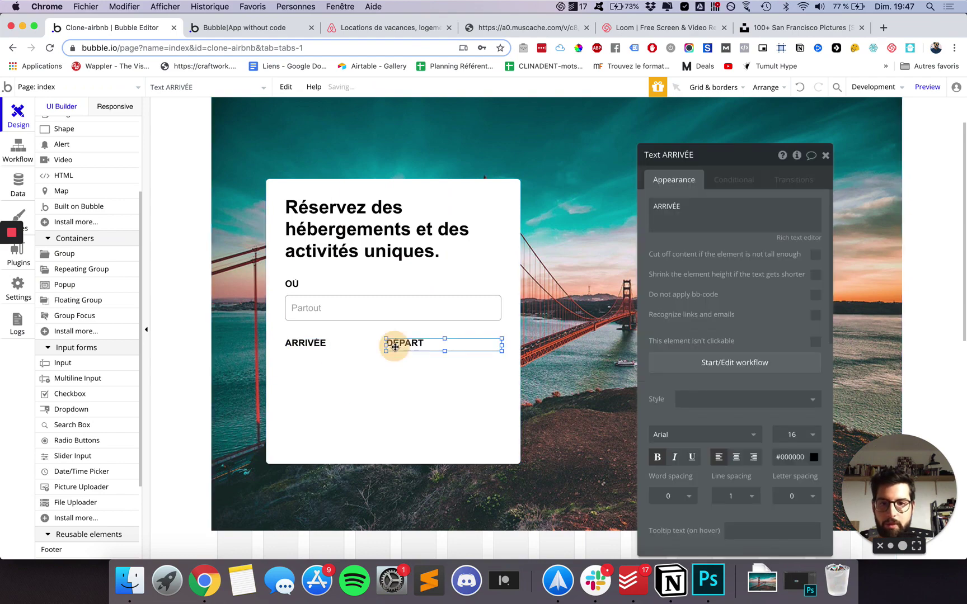
{"action": "left_click", "coordinate": [394, 343]}
{"action": "left_click", "coordinate": [350, 345]}
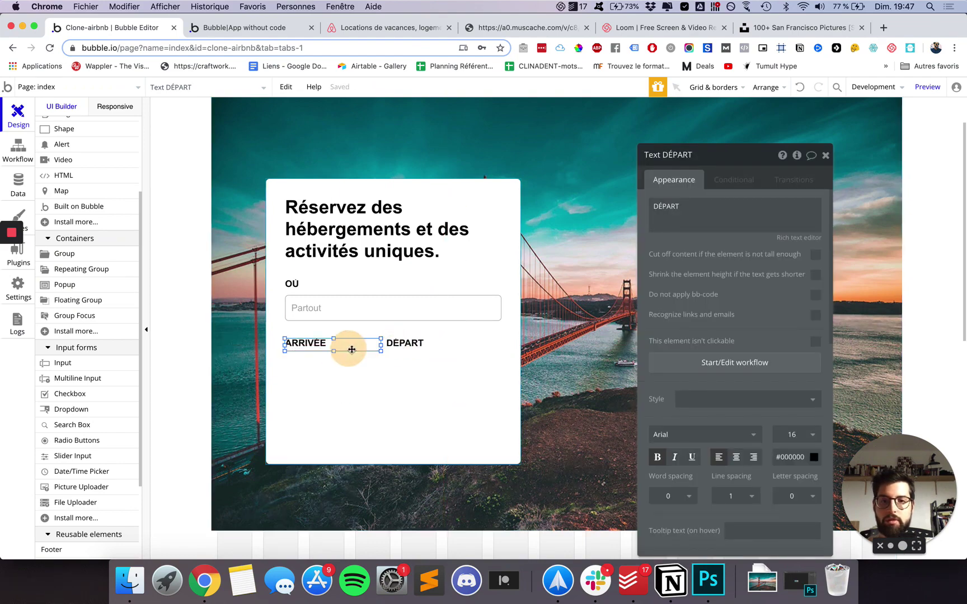
{"action": "left_click", "coordinate": [411, 343]}
{"action": "left_click_drag", "start_coordinate": [501, 345], "coordinate": [444, 345]}
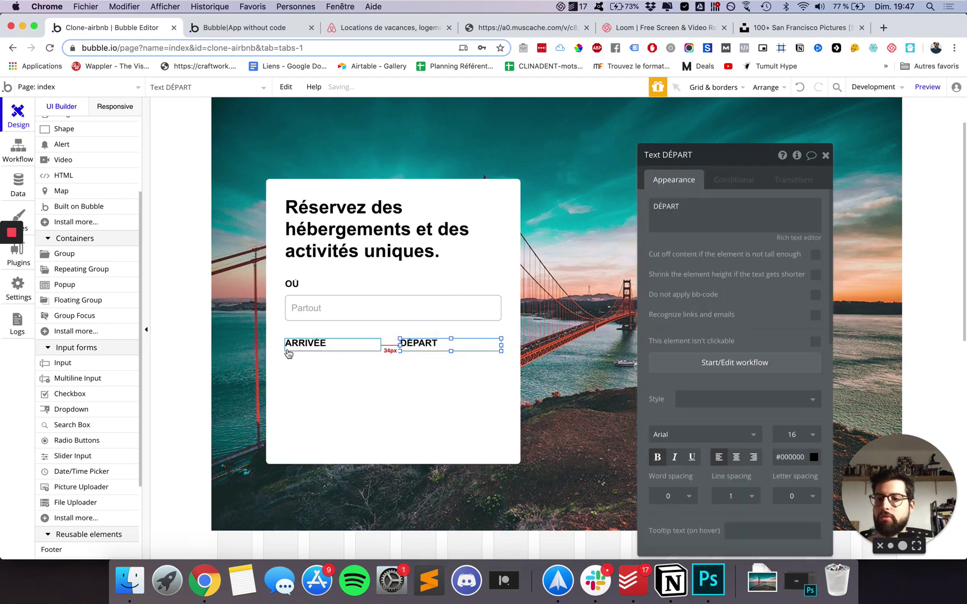
Add an input below the "ARRIVÉE" label, aligned with its left edge, compare with Airbnb's card, and narrow the input to 200 px.
{"action": "left_click", "coordinate": [79, 369]}
{"action": "left_click", "coordinate": [295, 371]}
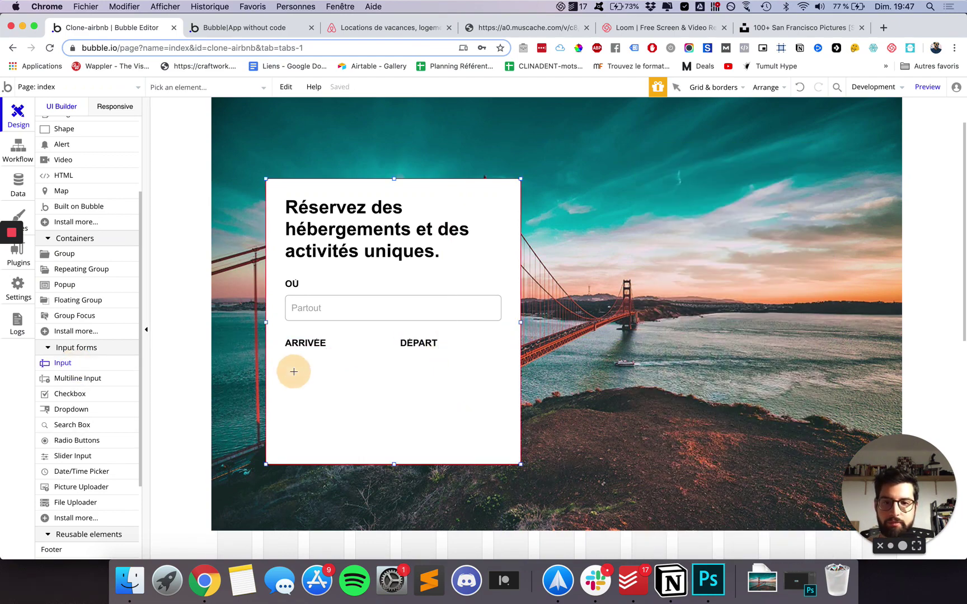
{"action": "left_click_drag", "start_coordinate": [314, 379], "coordinate": [307, 364]}
{"action": "left_click", "coordinate": [386, 27]}
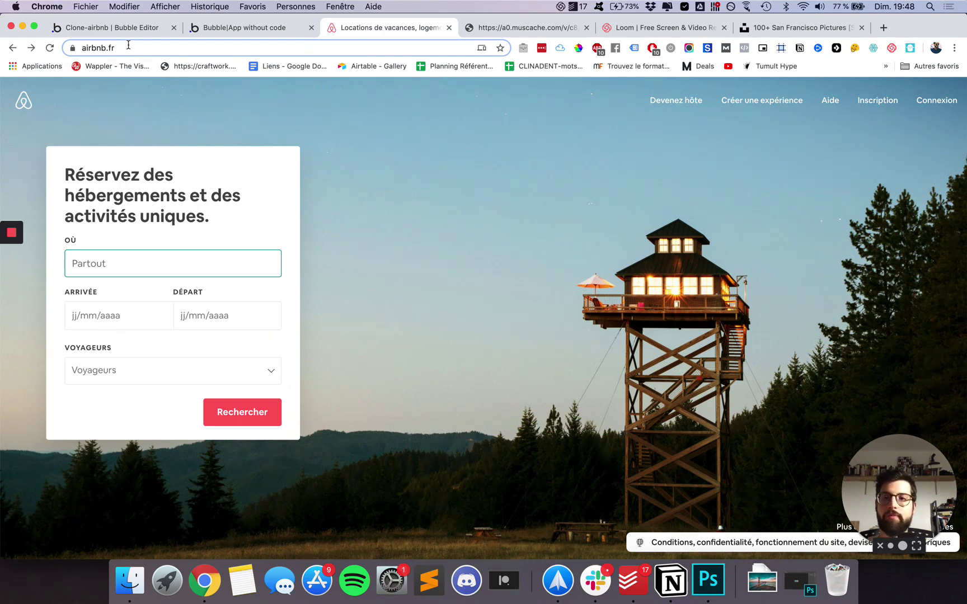
{"action": "left_click", "coordinate": [118, 28]}
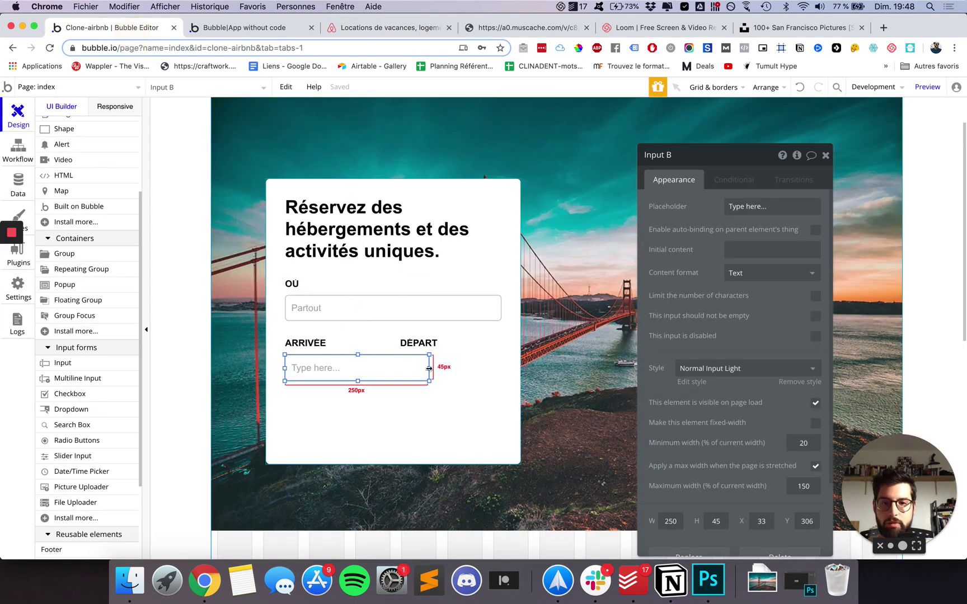
{"action": "left_click_drag", "start_coordinate": [429, 368], "coordinate": [400, 367]}
Set the new input's content format to Date and its placeholder to "jj/mm/aaaa".
{"action": "left_click", "coordinate": [747, 278]}
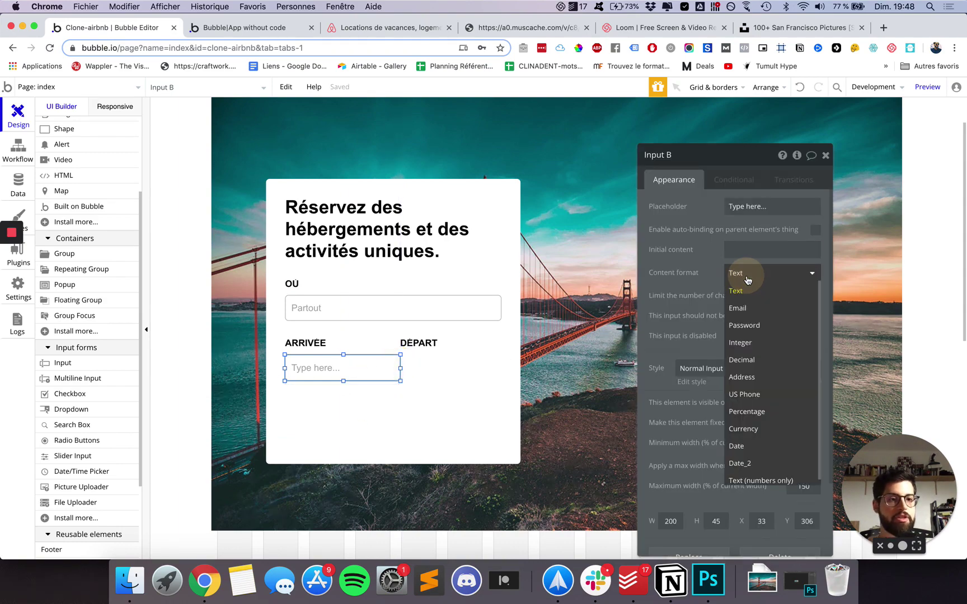
{"action": "left_click", "coordinate": [744, 447]}
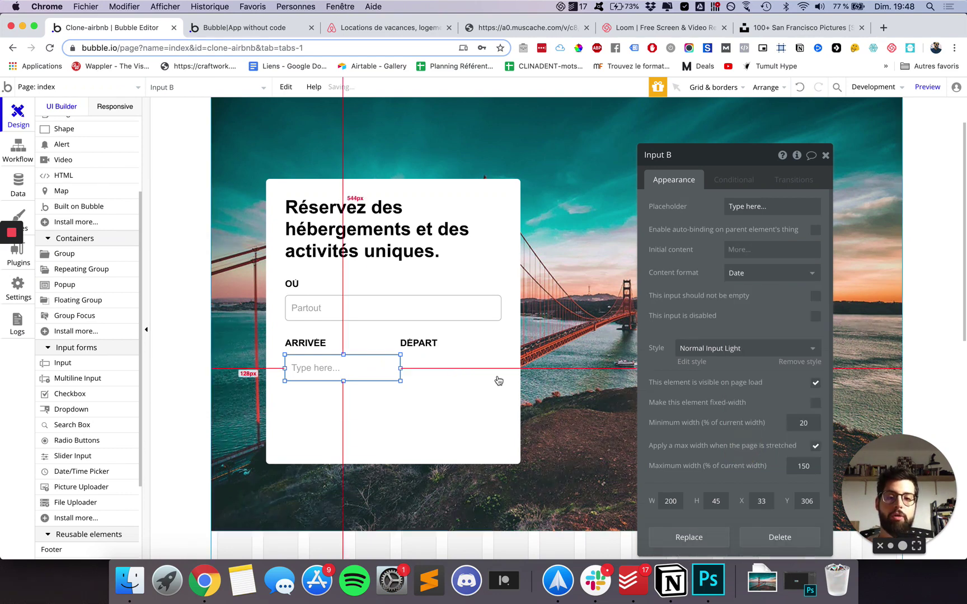
{"action": "left_click", "coordinate": [771, 208]}
{"action": "key", "text": "BackSpace"}
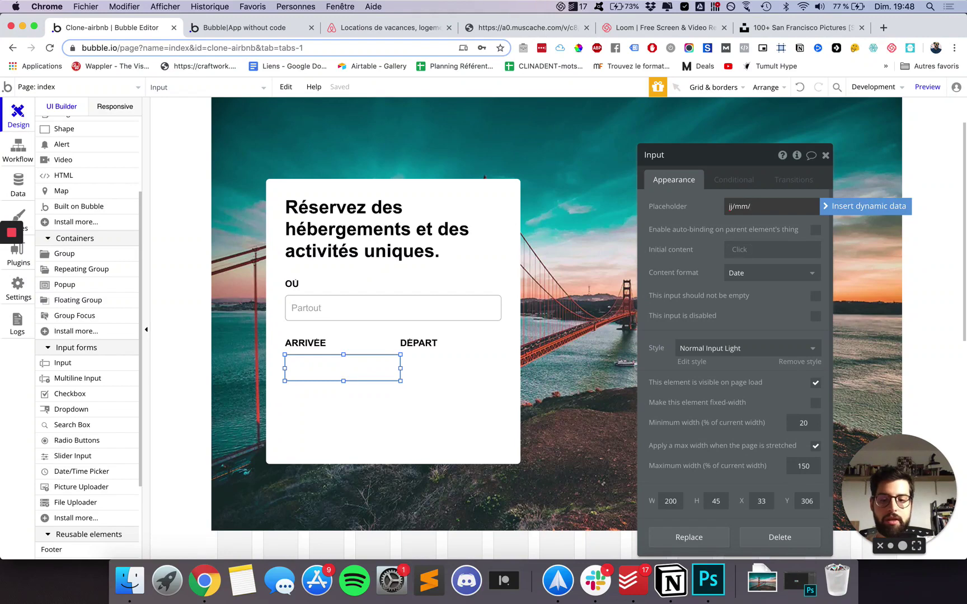
{"action": "type", "text": "jj/mm/aaaa"}
{"action": "left_click", "coordinate": [691, 198]}
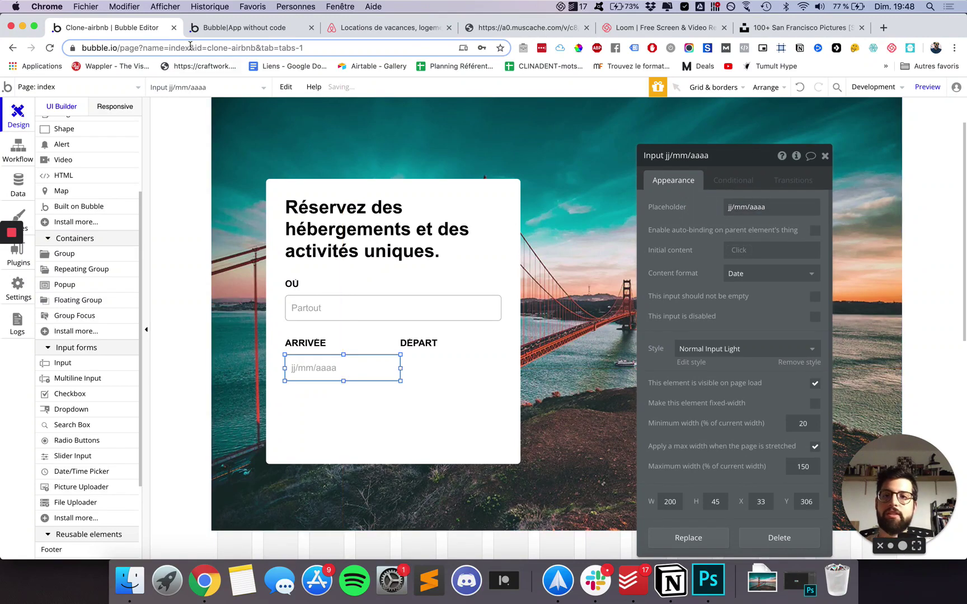
Reload the page preview and check which date pattern the arrival input uses when active.
{"action": "left_click", "coordinate": [211, 36]}
{"action": "key", "text": "super+r"}
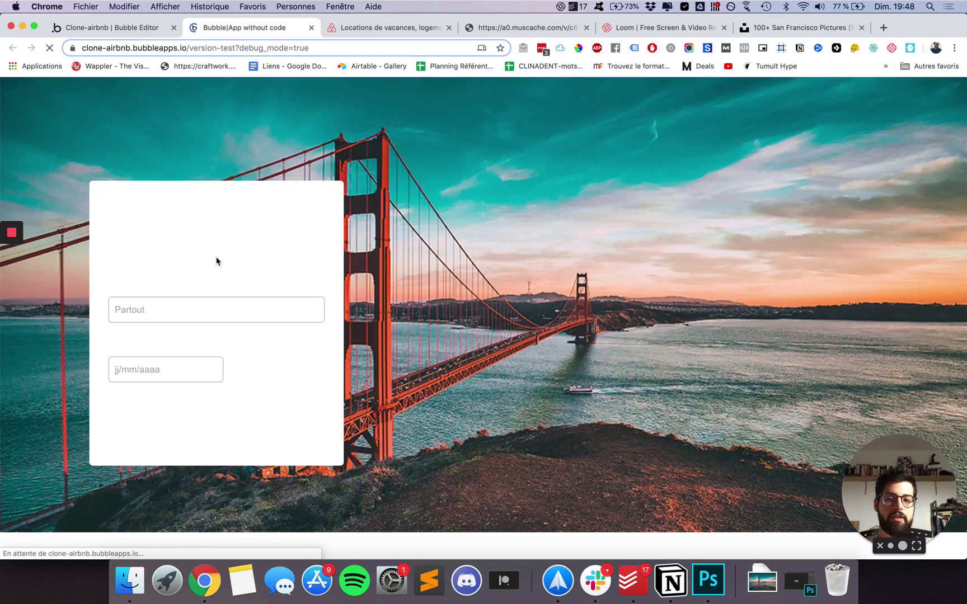
{"action": "left_click", "coordinate": [152, 366]}
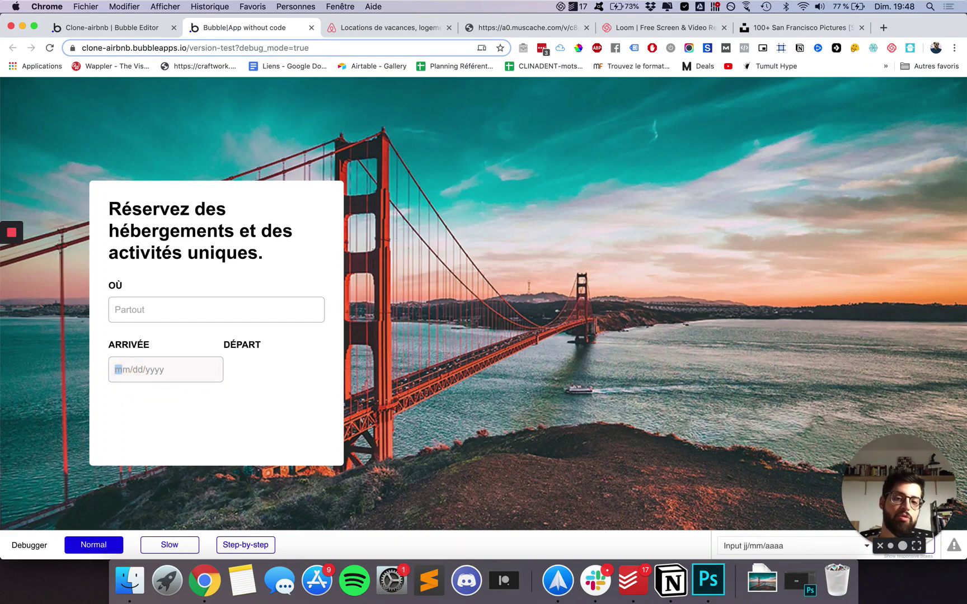
Change the arrival input's content format to Date_2 in the Bubble editor.
{"action": "left_click", "coordinate": [103, 28]}
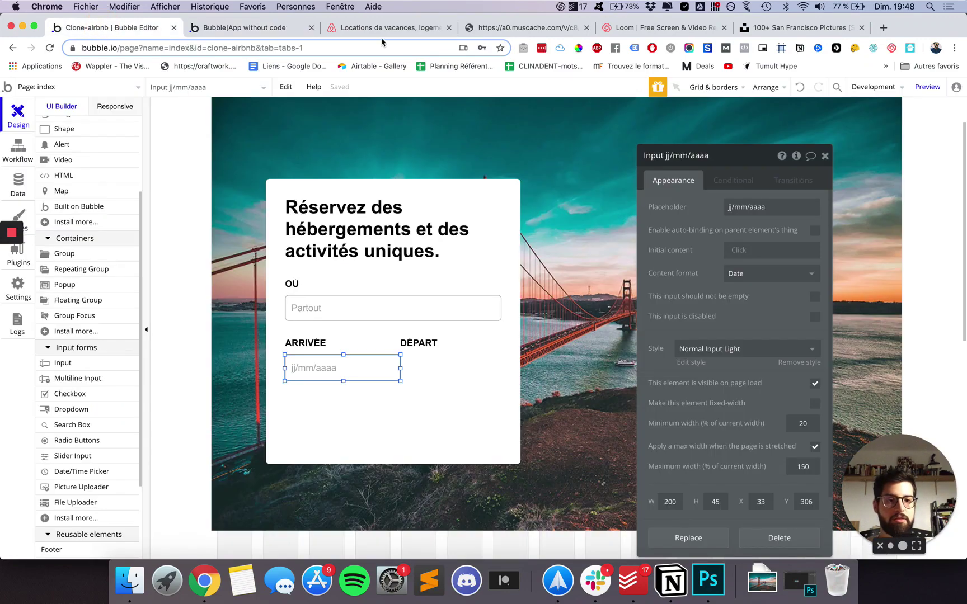
{"action": "left_click", "coordinate": [739, 276]}
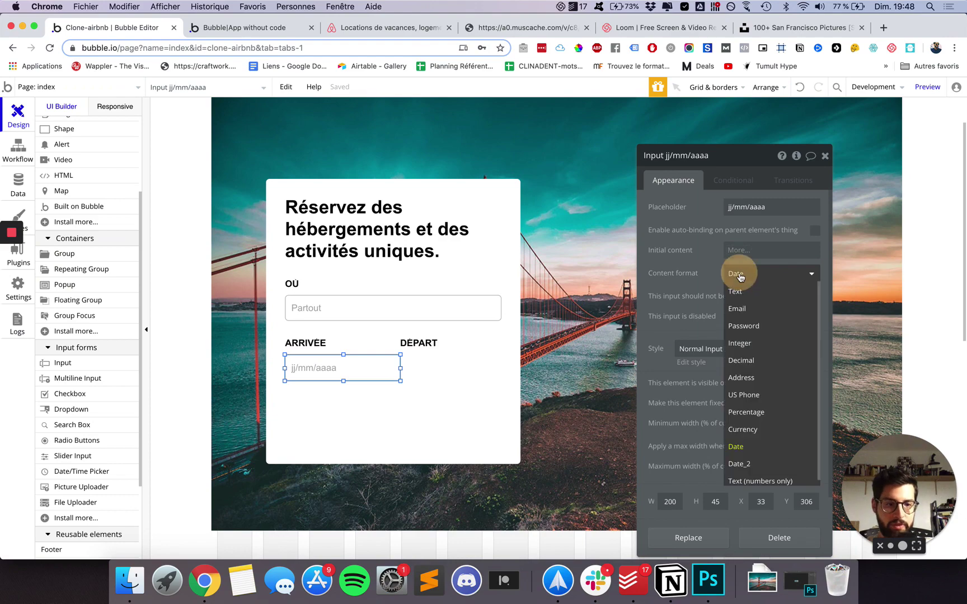
{"action": "left_click", "coordinate": [740, 461]}
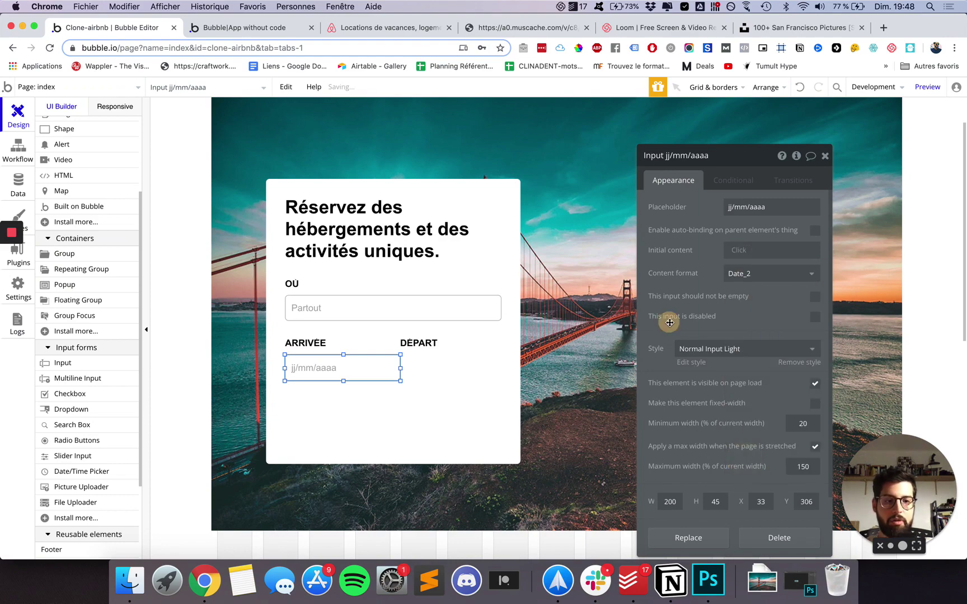
Reload the page preview and test the arrival input's day, month and year pattern.
{"action": "left_click", "coordinate": [224, 28]}
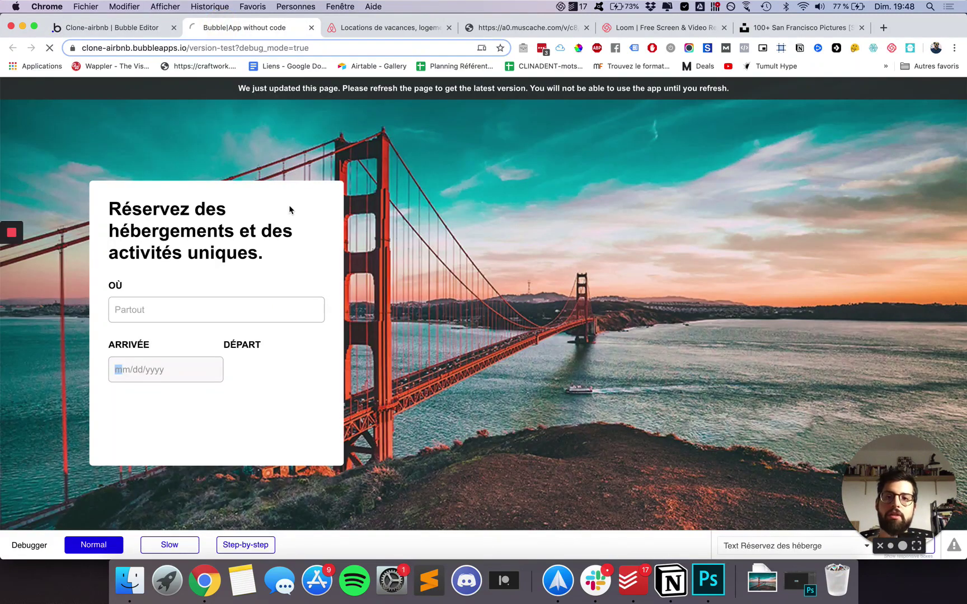
{"action": "key", "text": "super+r"}
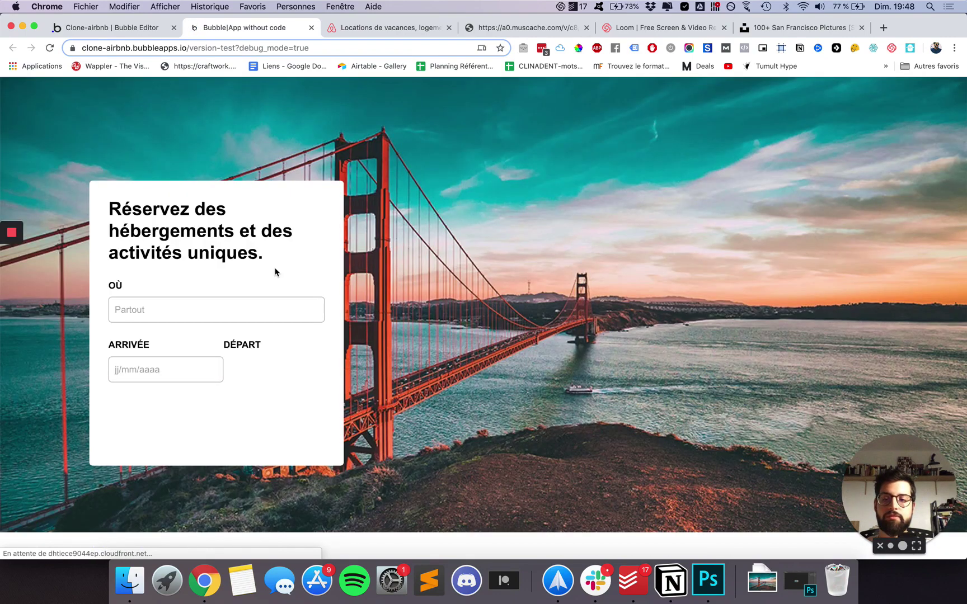
{"action": "left_click", "coordinate": [132, 367]}
{"action": "left_click", "coordinate": [123, 381]}
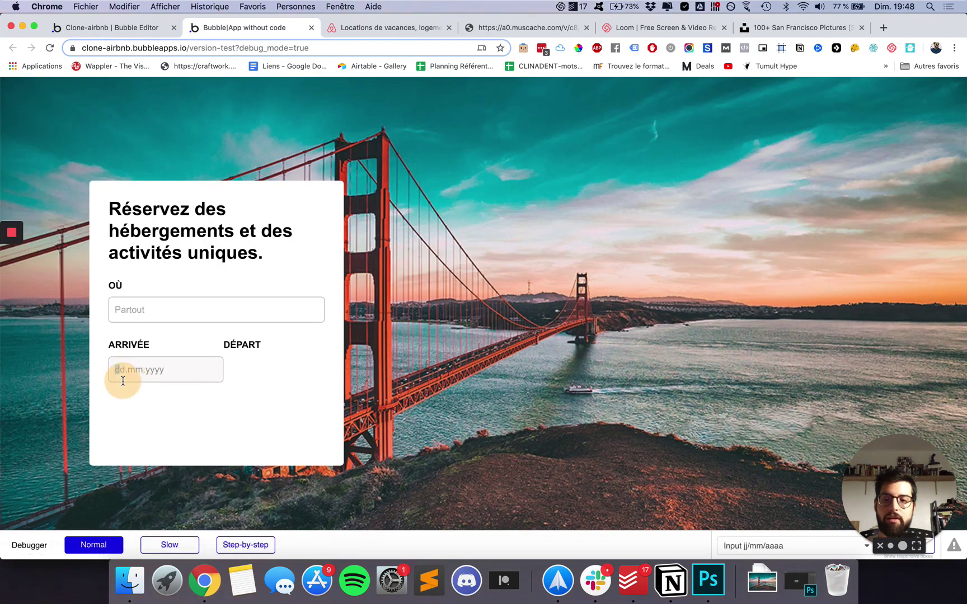
{"action": "left_click", "coordinate": [117, 369]}
{"action": "left_click", "coordinate": [141, 369]}
{"action": "left_click", "coordinate": [161, 371]}
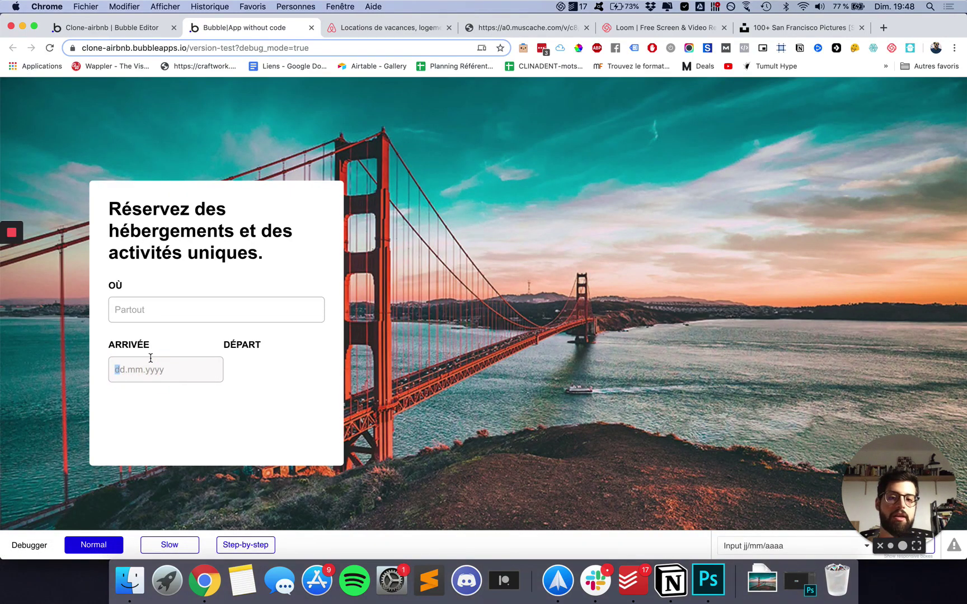
{"action": "left_click", "coordinate": [150, 356]}
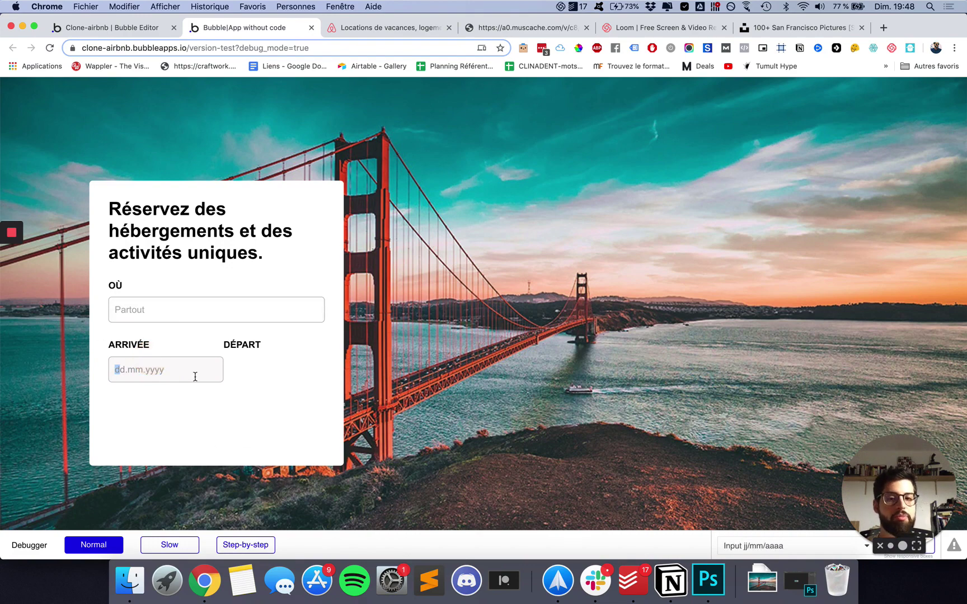
{"action": "left_click", "coordinate": [194, 376]}
{"action": "left_click", "coordinate": [162, 369]}
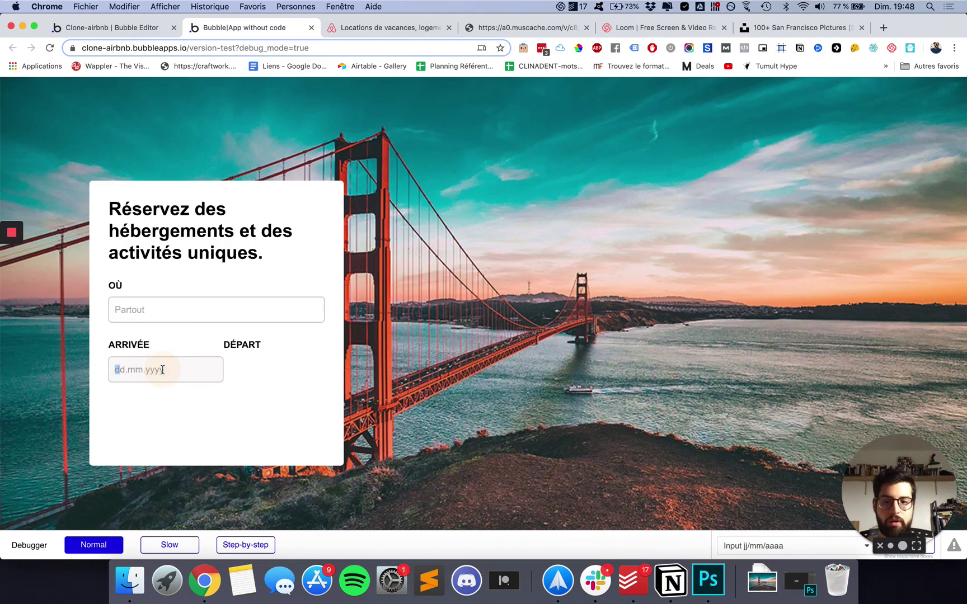
{"action": "left_click", "coordinate": [104, 368]}
{"action": "left_click", "coordinate": [122, 365]}
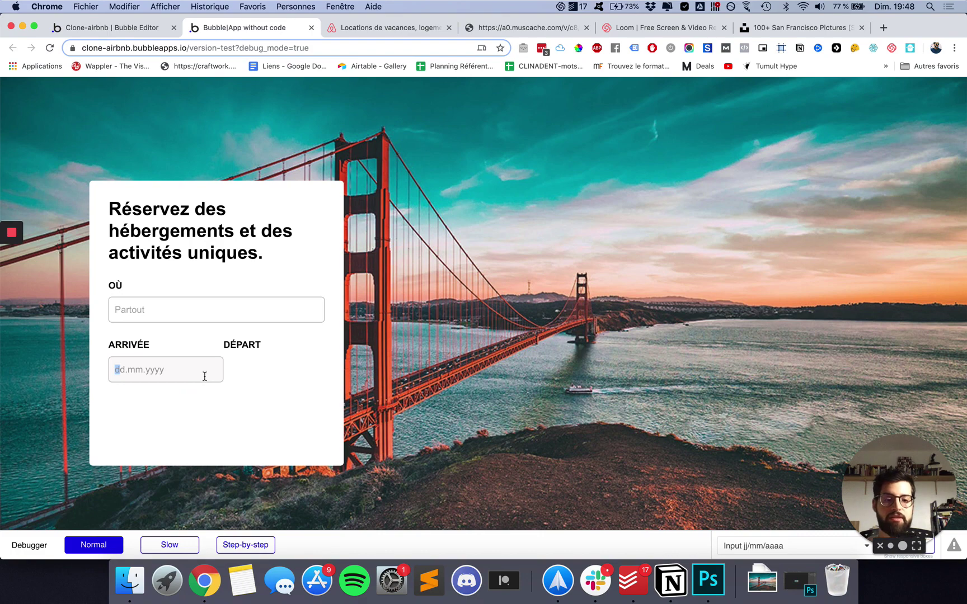
Duplicate the arrival date input in the Bubble editor and place the copy on the same row, below "DÉPART".
{"action": "left_click", "coordinate": [114, 28]}
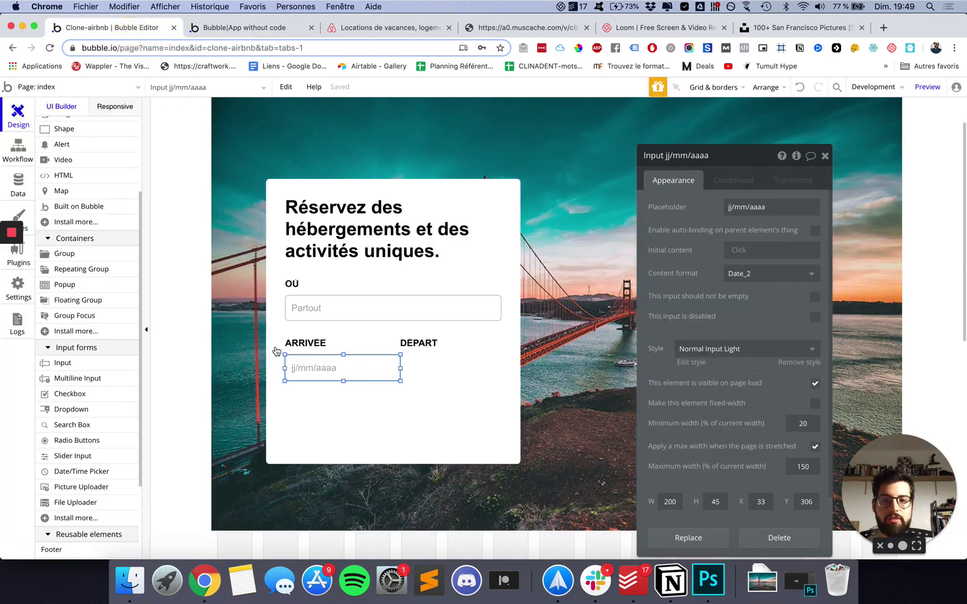
{"action": "left_click", "coordinate": [342, 365]}
{"action": "key", "text": "super+c"}
{"action": "key", "text": "super+v"}
{"action": "left_click_drag", "start_coordinate": [347, 373], "coordinate": [416, 370]}
Fit the arrival and departure inputs side by side at 185 and 191 px wide, and align the "DÉPART" label with its input's left edge.
{"action": "left_click", "coordinate": [391, 367]}
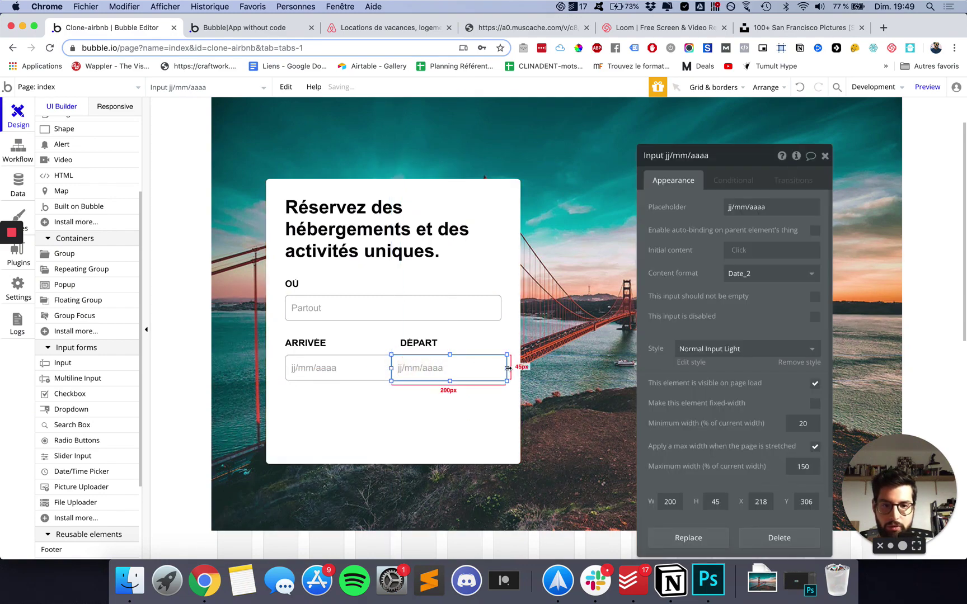
{"action": "left_click_drag", "start_coordinate": [506, 368], "coordinate": [501, 368]}
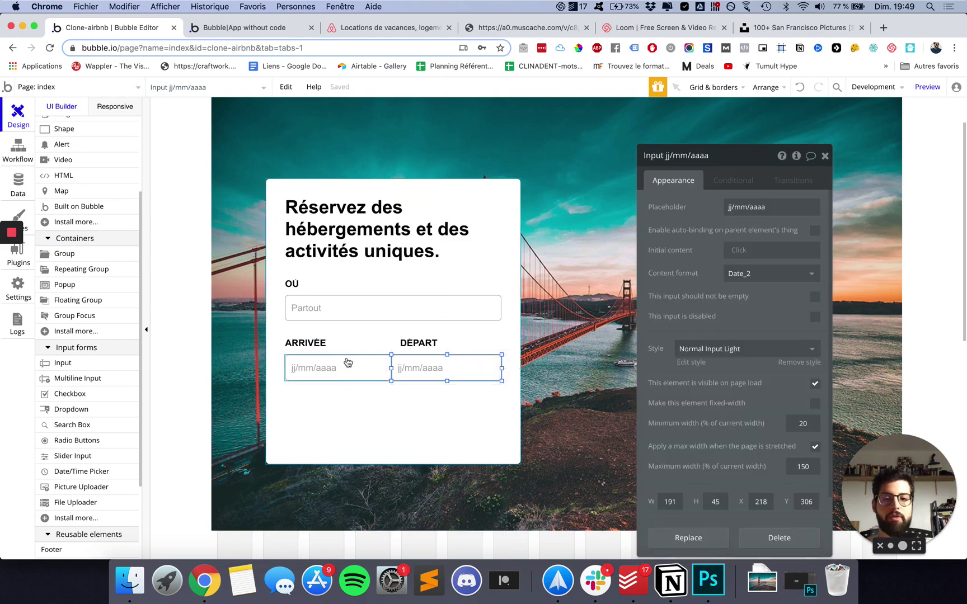
{"action": "left_click", "coordinate": [348, 365]}
{"action": "left_click", "coordinate": [438, 367]}
{"action": "left_click", "coordinate": [360, 364]}
{"action": "left_click", "coordinate": [460, 367]}
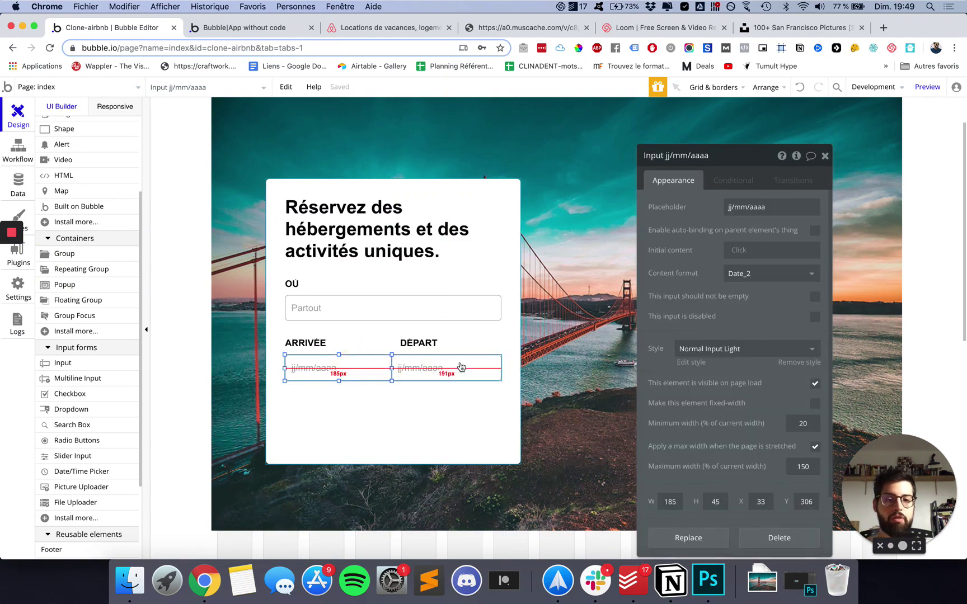
{"action": "left_click", "coordinate": [370, 369]}
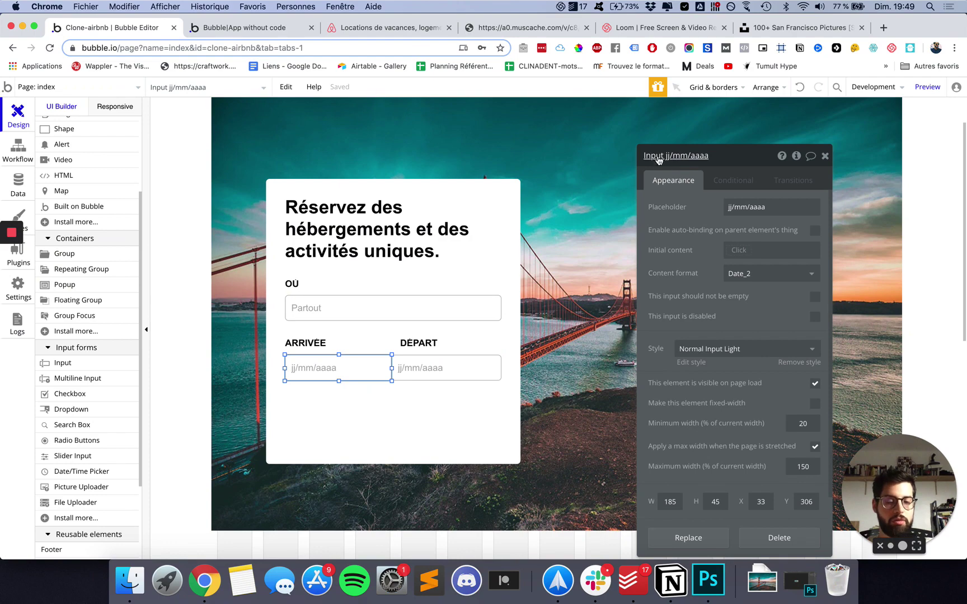
{"action": "left_click", "coordinate": [460, 367]}
{"action": "left_click_drag", "start_coordinate": [424, 345], "coordinate": [415, 346]}
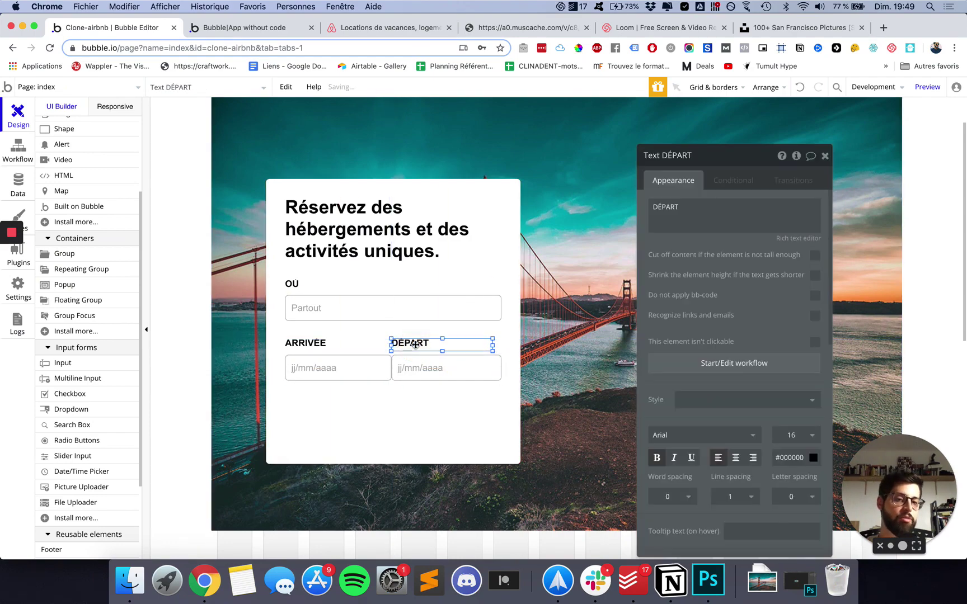
Compare the element names of the two date inputs and rename the location input element "Input lieu".
{"action": "left_click", "coordinate": [345, 377]}
{"action": "left_click", "coordinate": [449, 375]}
{"action": "left_click", "coordinate": [364, 373]}
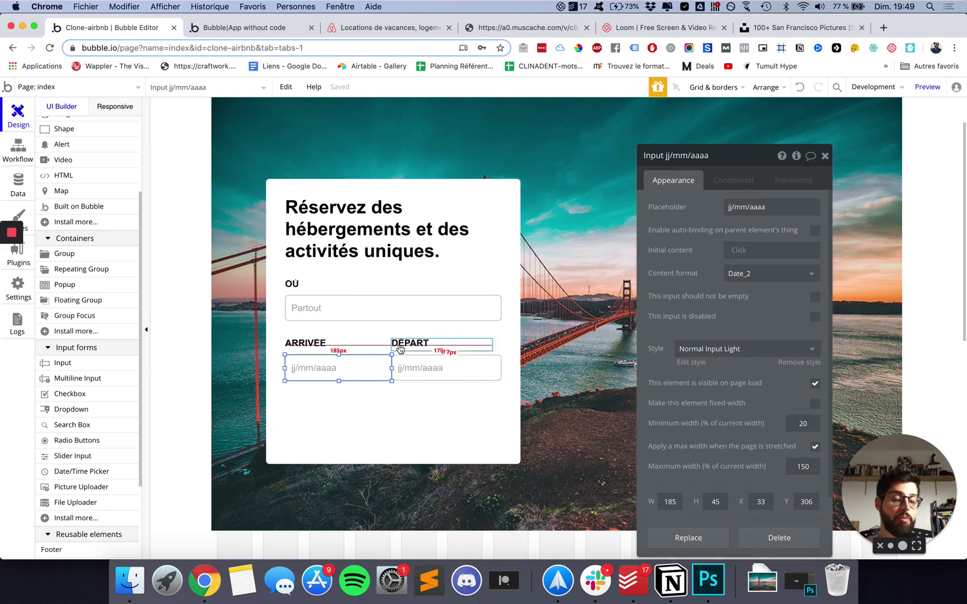
{"action": "left_click", "coordinate": [371, 308]}
{"action": "left_click", "coordinate": [675, 155]}
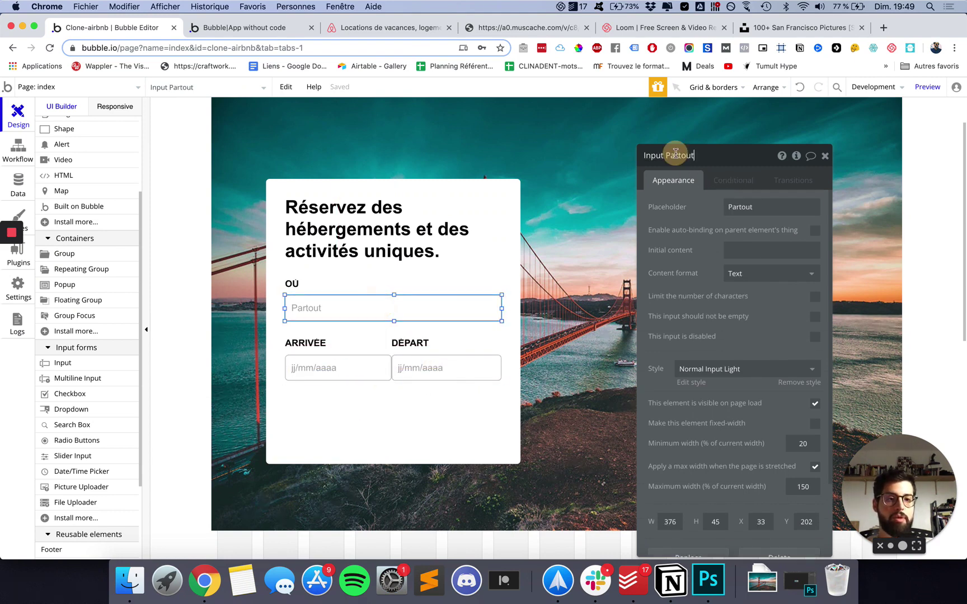
{"action": "double_click", "coordinate": [682, 155]}
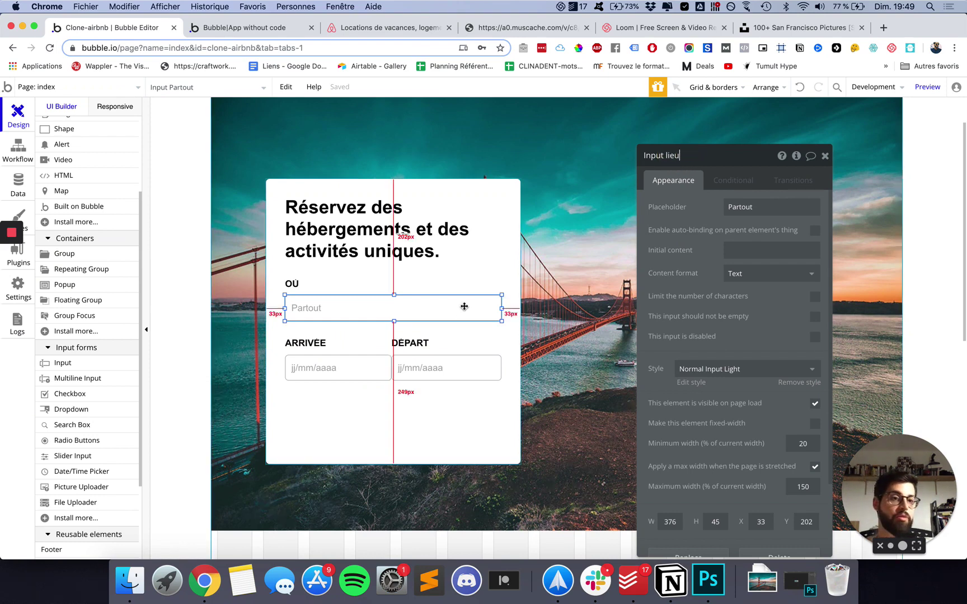
{"action": "left_click", "coordinate": [361, 367]}
{"action": "left_click", "coordinate": [356, 305]}
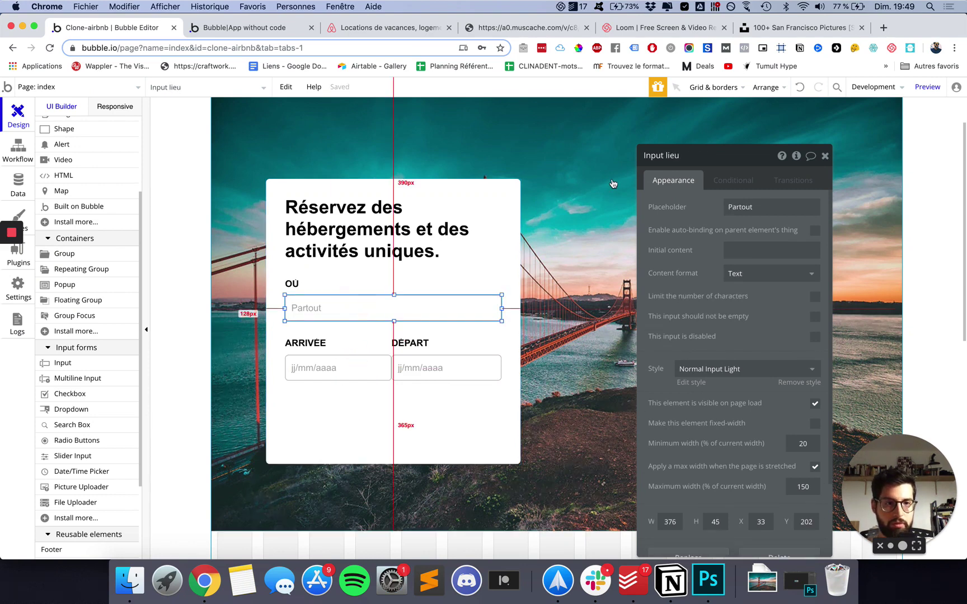
Rename the arrival date input element "Input date arrivée".
{"action": "left_click", "coordinate": [369, 370]}
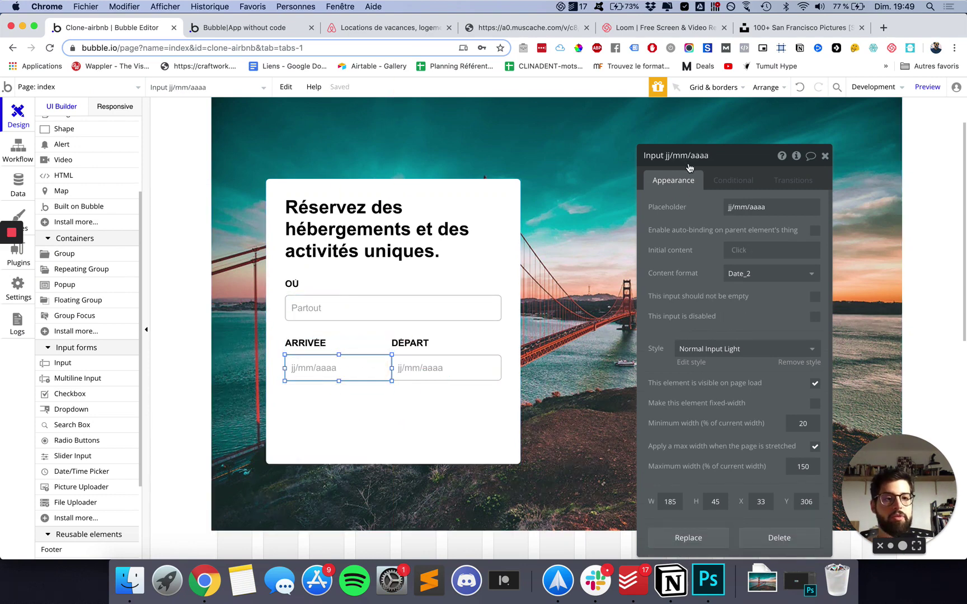
{"action": "left_click_drag", "start_coordinate": [709, 155], "coordinate": [669, 153]}
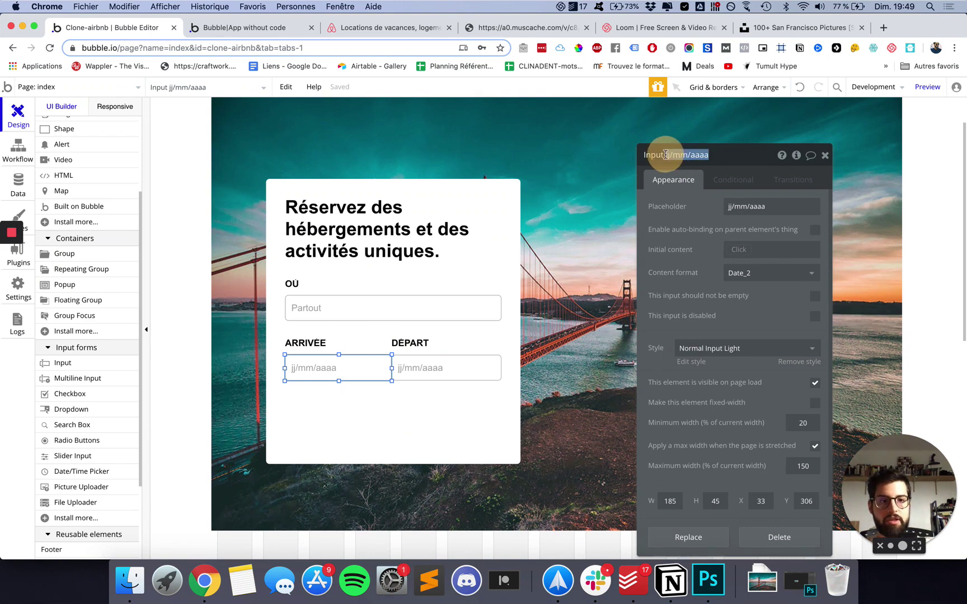
{"action": "type", "text": "date arrivée"}
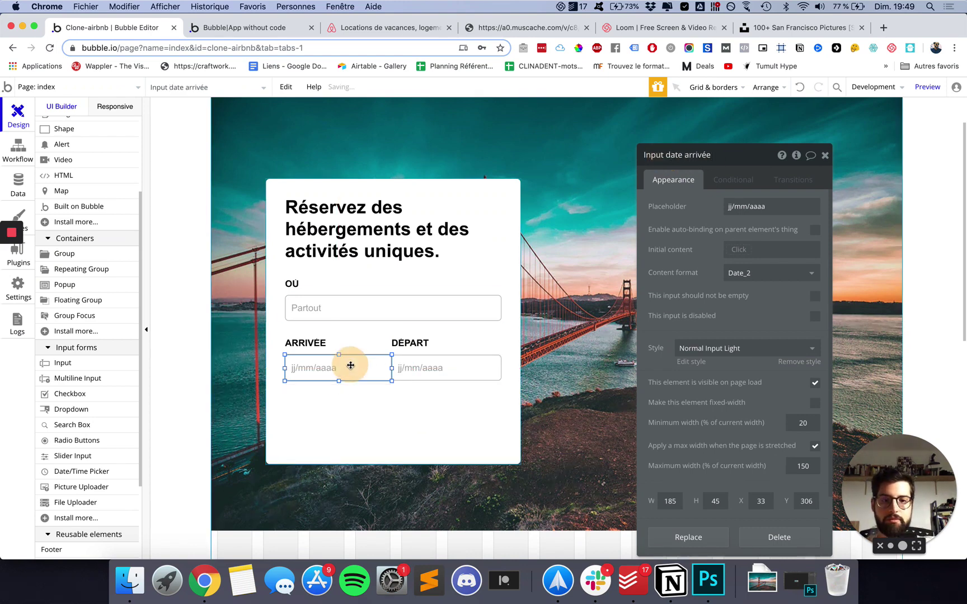
Rename the departure date input element "Input date départ".
{"action": "left_click", "coordinate": [433, 370]}
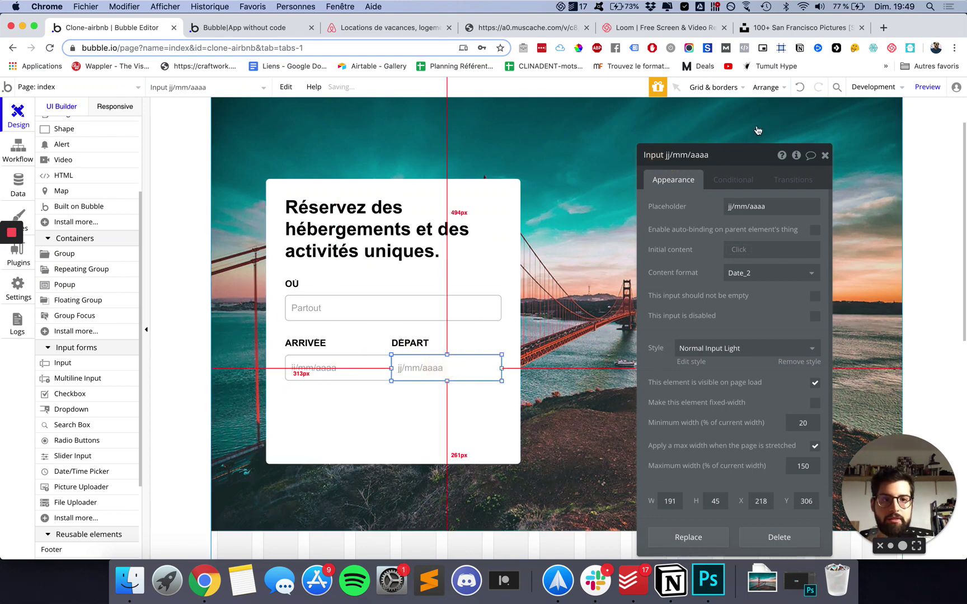
{"action": "left_click", "coordinate": [705, 155]}
{"action": "left_click_drag", "start_coordinate": [719, 155], "coordinate": [663, 155]}
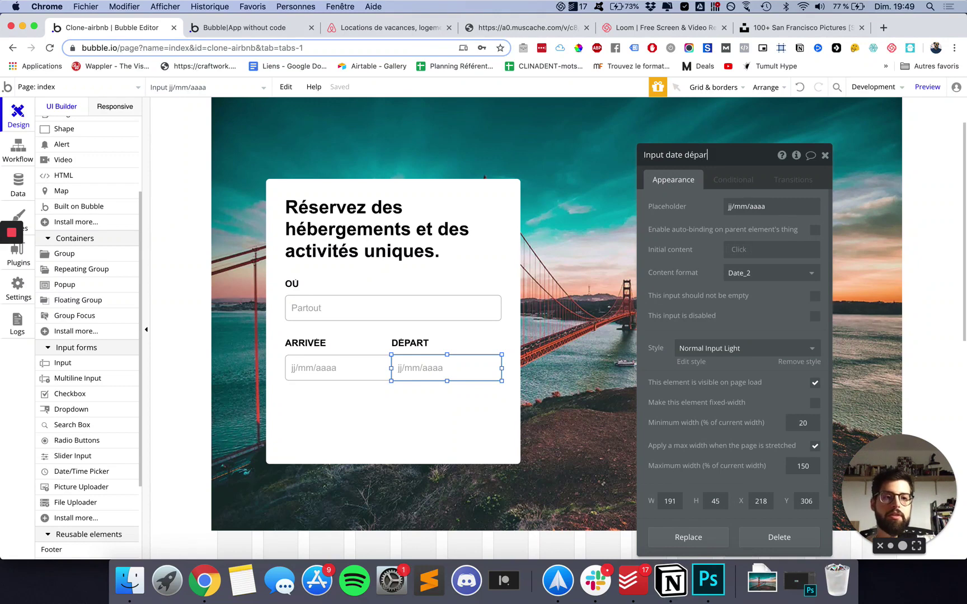
{"action": "type", "text": "t"}
{"action": "key", "text": "Return"}
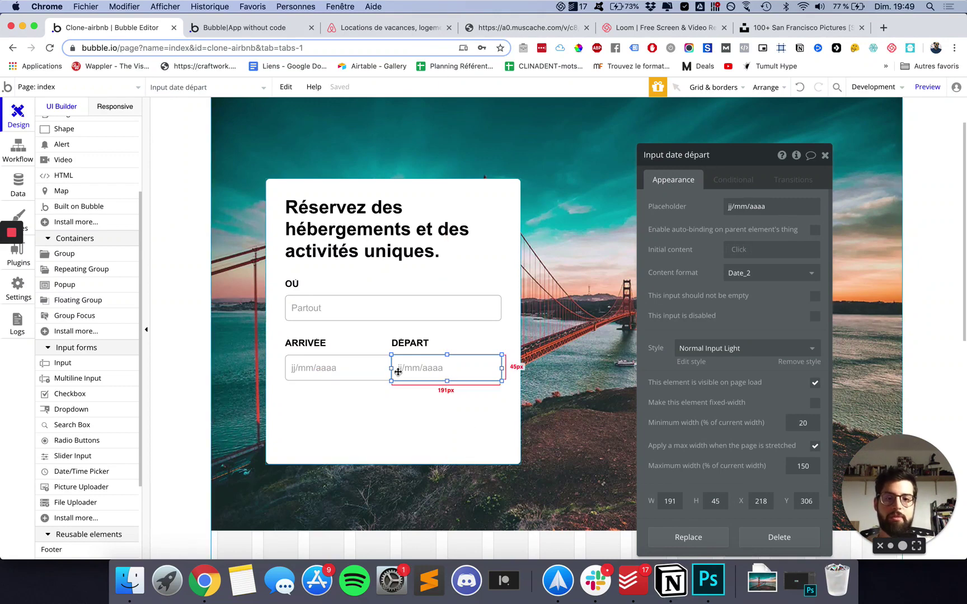
Examine the travellers field and its expanded adult, child and baby options in the Airbnb reference page's search card.
{"action": "left_click", "coordinate": [371, 367]}
{"action": "left_click", "coordinate": [432, 372]}
{"action": "left_click", "coordinate": [352, 364]}
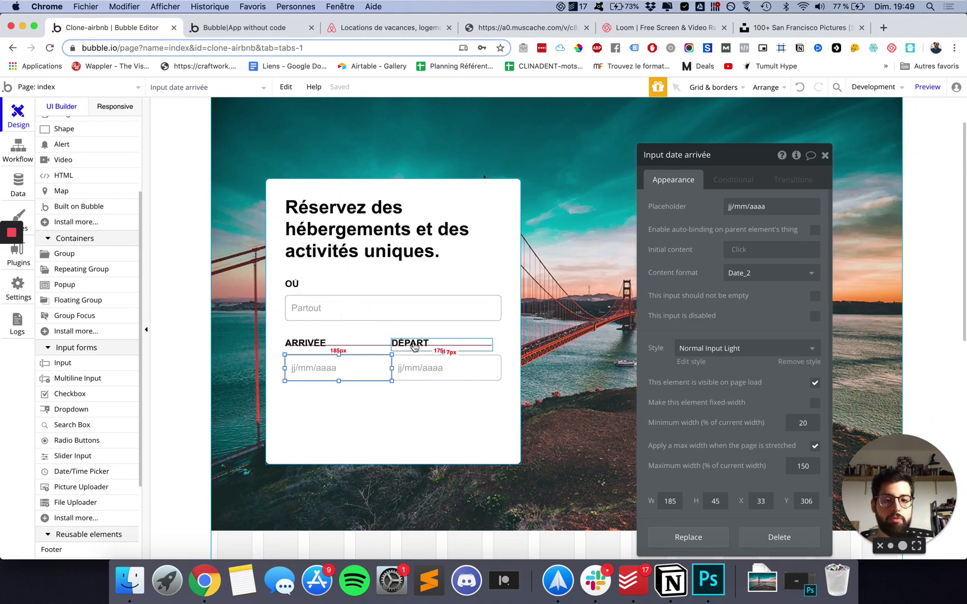
{"action": "left_click", "coordinate": [366, 28]}
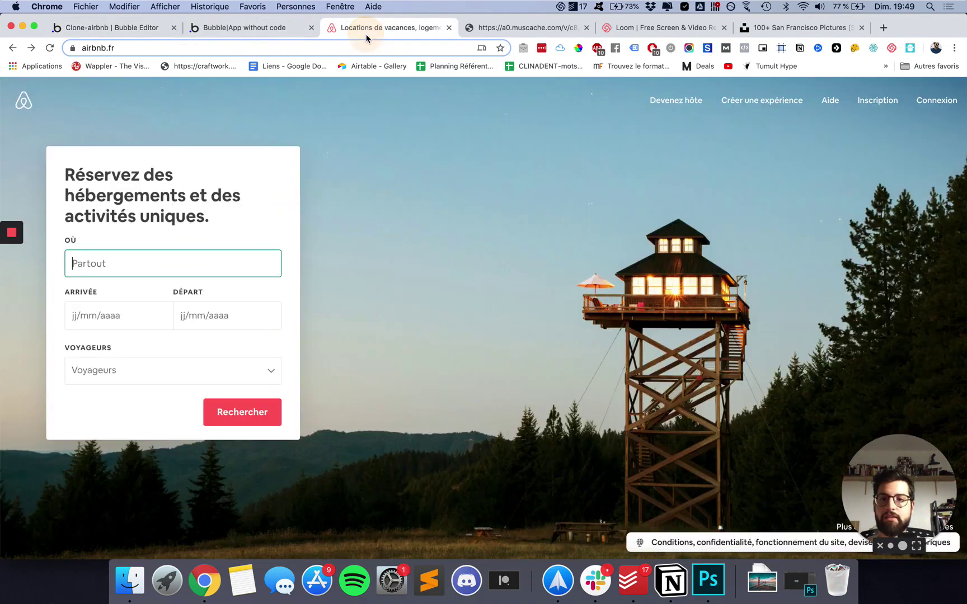
{"action": "left_click", "coordinate": [141, 369]}
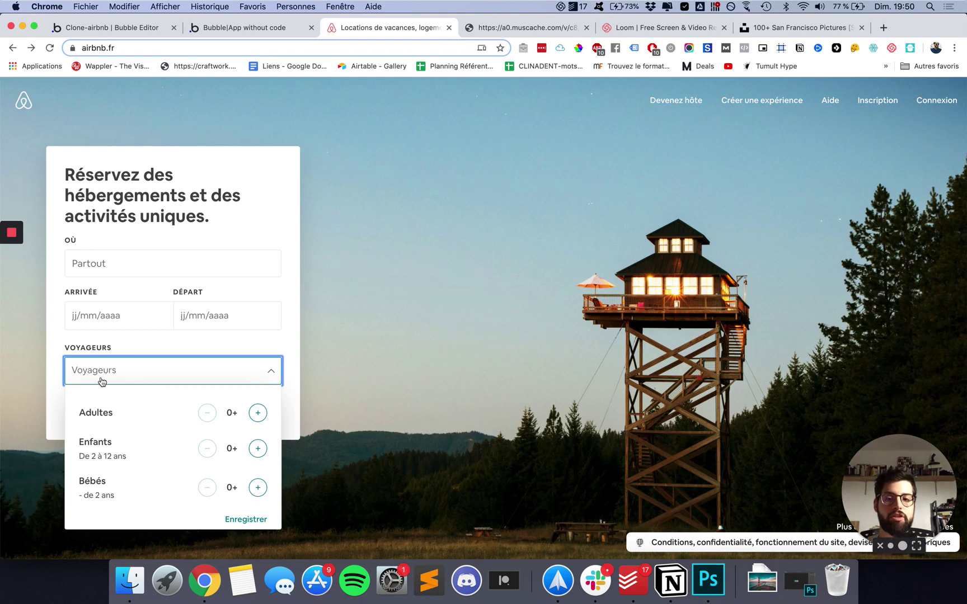
{"action": "scroll", "coordinate": [124, 407], "scroll_direction": "down", "scroll_amount": 1}
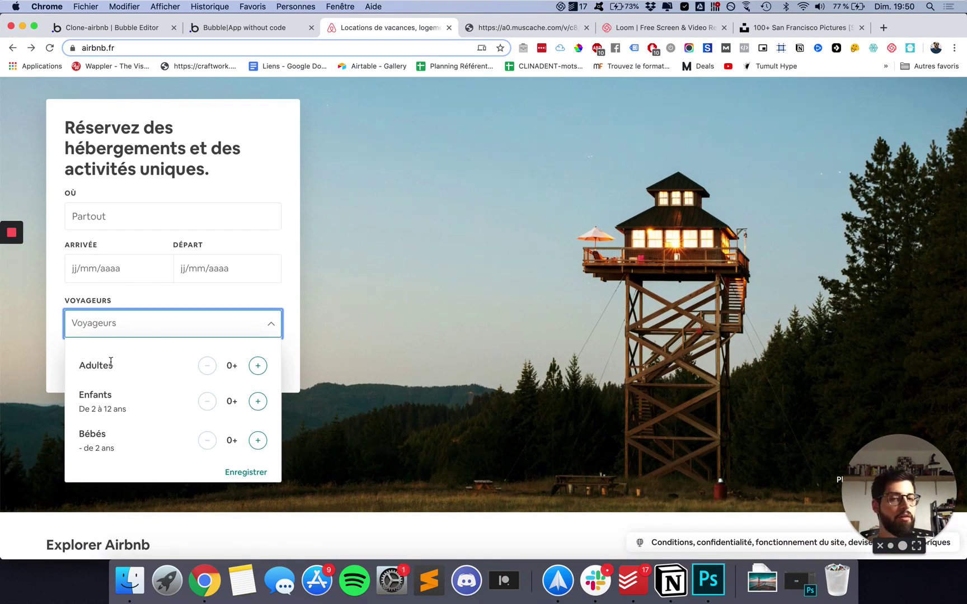
Return to the Bubble editor, duplicate the "ARRIVÉE" label below the arrival date input, and change its text to "VOYAGEURS".
{"action": "left_click", "coordinate": [145, 29]}
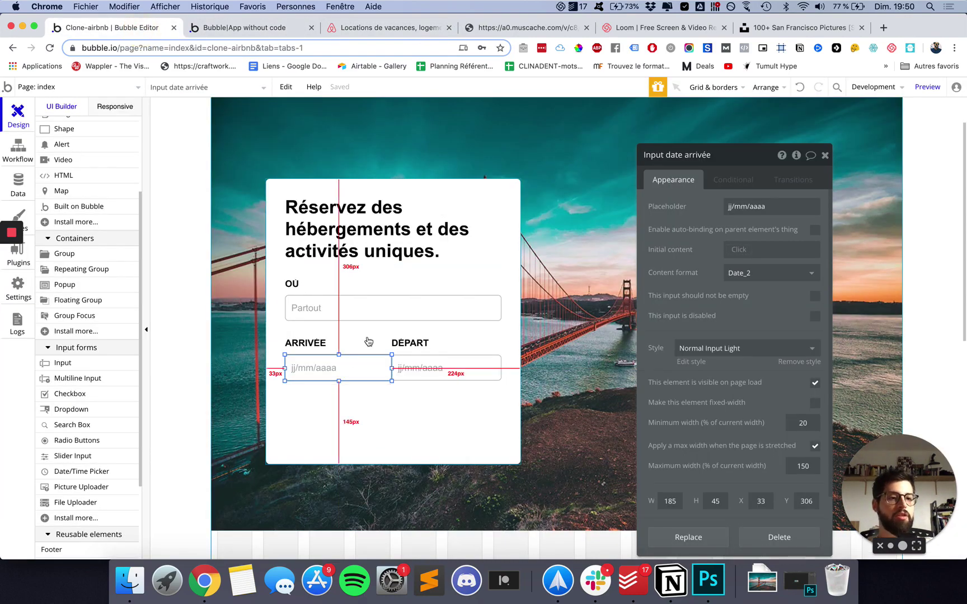
{"action": "left_click", "coordinate": [312, 342]}
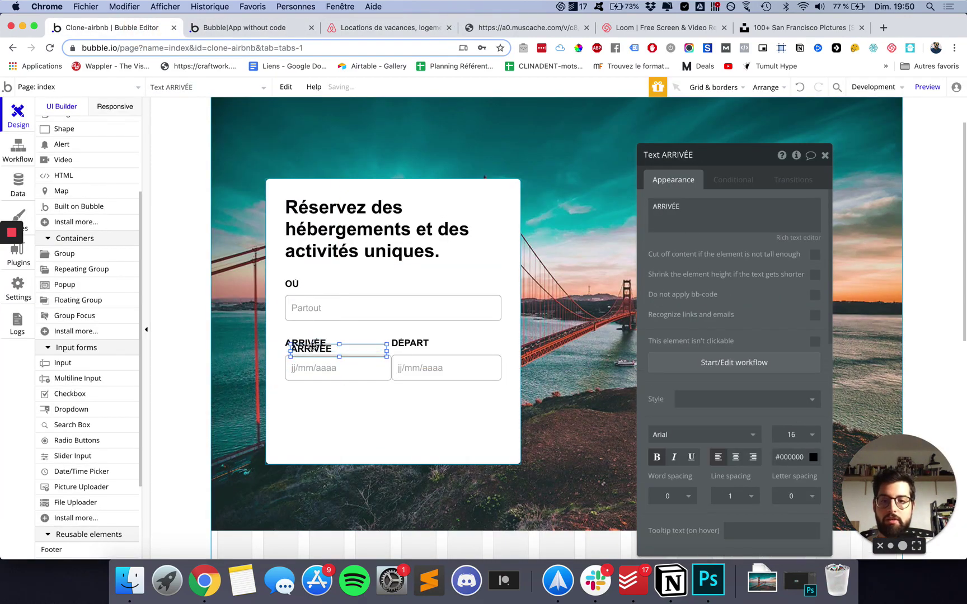
{"action": "left_click_drag", "start_coordinate": [313, 342], "coordinate": [307, 410]}
{"action": "double_click", "coordinate": [691, 209]}
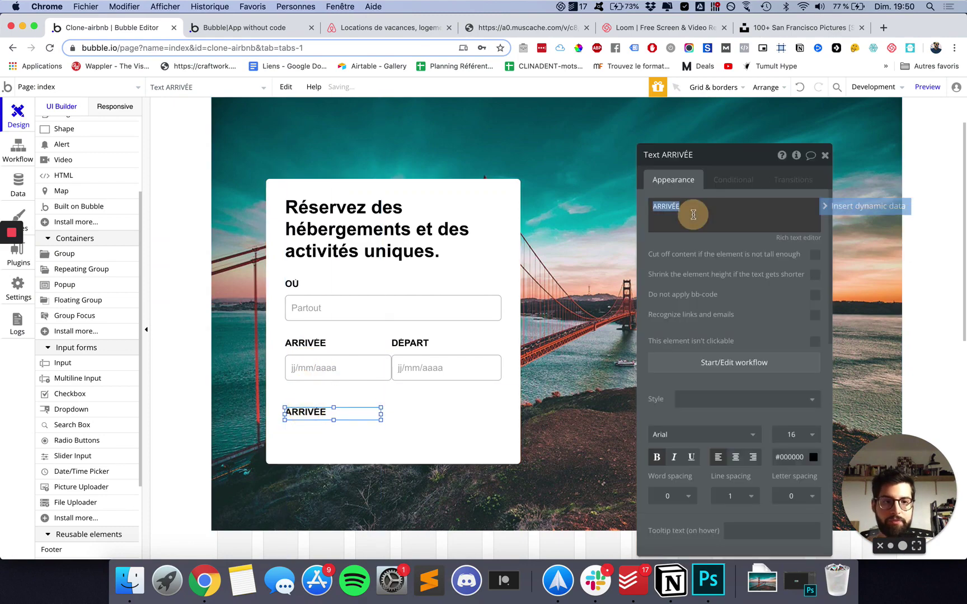
{"action": "type", "text": "VOYAGEURS"}
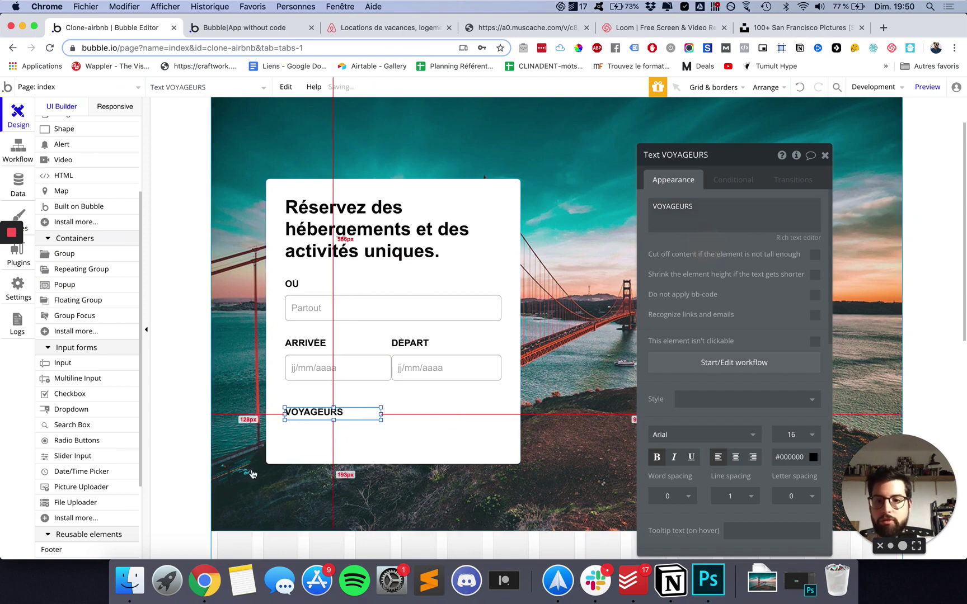
{"action": "left_click_drag", "start_coordinate": [301, 425], "coordinate": [301, 420]}
Add a dropdown about 376 by 45 px directly under the "VOYAGEURS" label, spanning the full width of the location input.
{"action": "scroll", "coordinate": [81, 427], "scroll_direction": "down", "scroll_amount": 2}
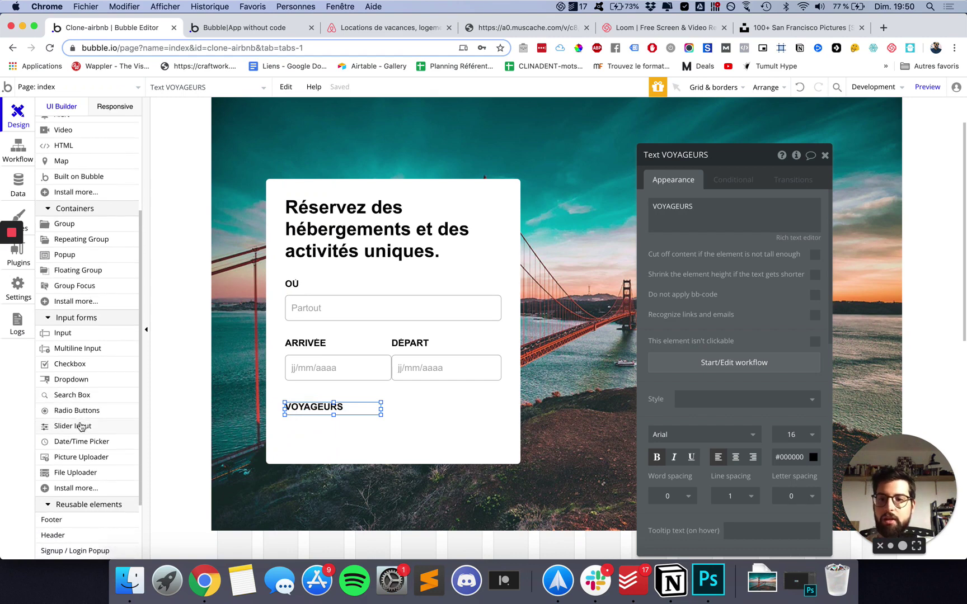
{"action": "scroll", "coordinate": [72, 325], "scroll_direction": "up", "scroll_amount": 5}
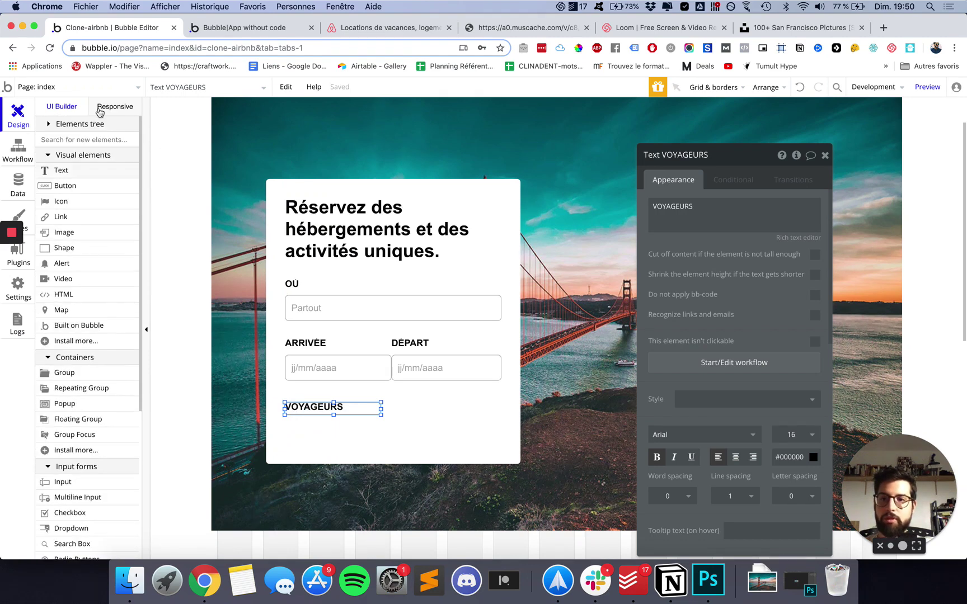
{"action": "scroll", "coordinate": [65, 385], "scroll_direction": "down", "scroll_amount": 10}
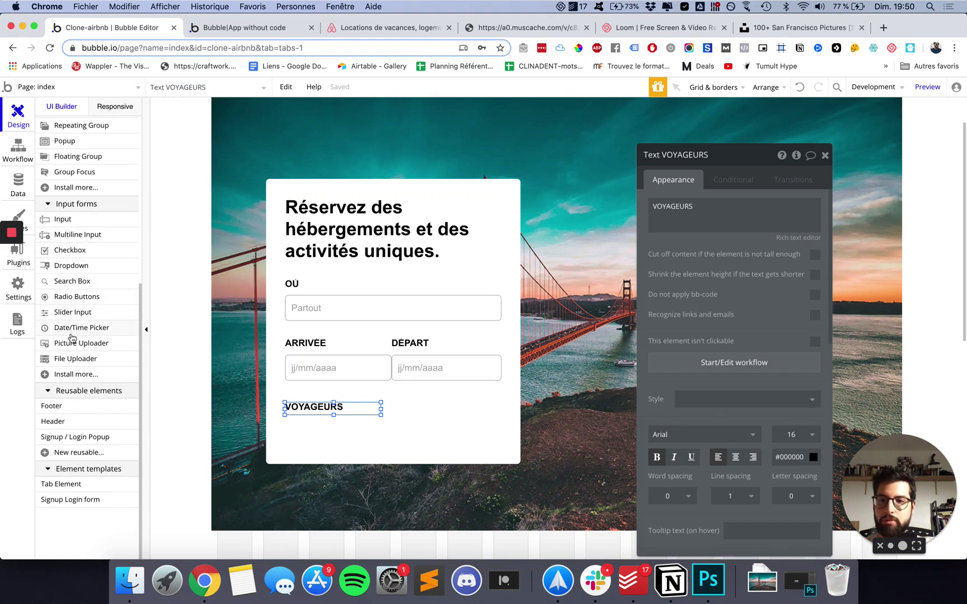
{"action": "left_click", "coordinate": [73, 266]}
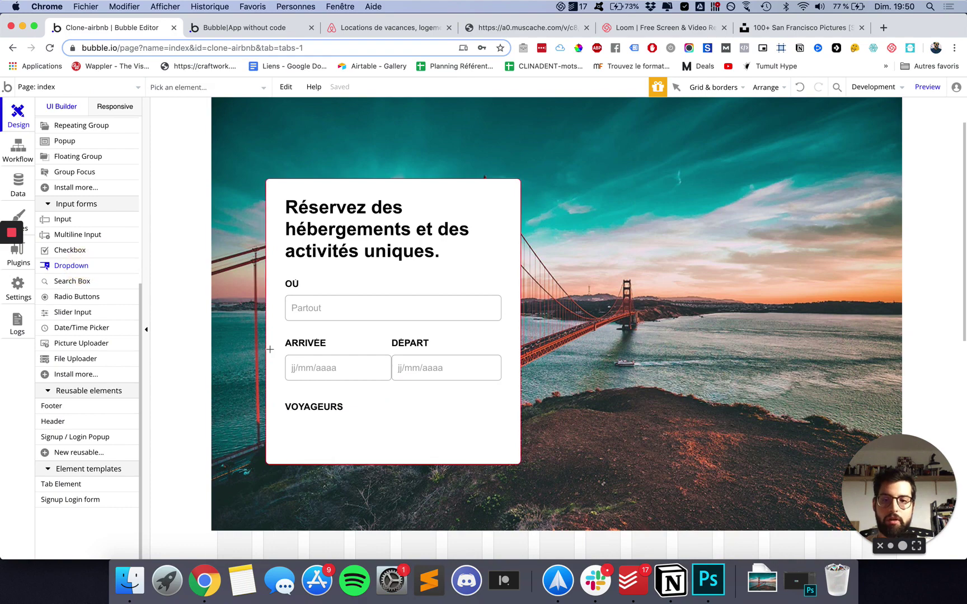
{"action": "left_click_drag", "start_coordinate": [299, 427], "coordinate": [444, 454]}
{"action": "left_click_drag", "start_coordinate": [335, 441], "coordinate": [322, 436]}
{"action": "left_click_drag", "start_coordinate": [429, 432], "coordinate": [501, 432]}
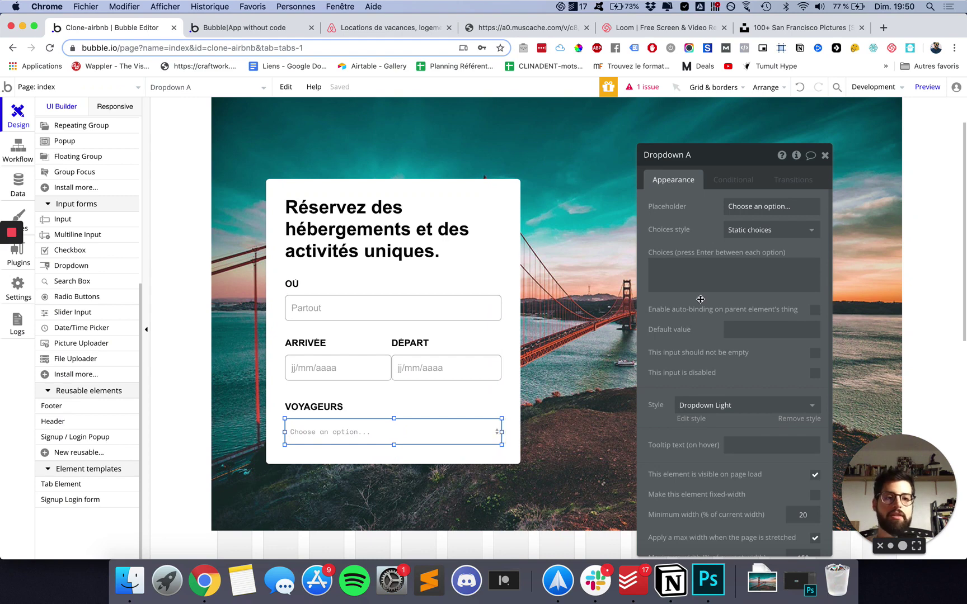
Set the dropdown's placeholder to "Nombre de voyageurs" and keep its choices style on Static choices.
{"action": "left_click", "coordinate": [759, 207]}
{"action": "type", "text": "V"}
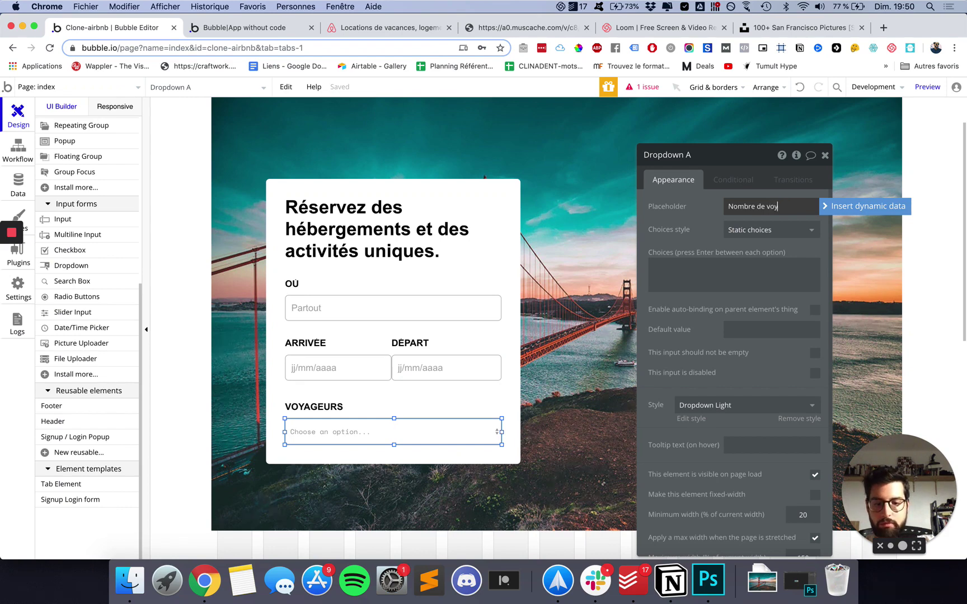
{"action": "left_click", "coordinate": [702, 227]}
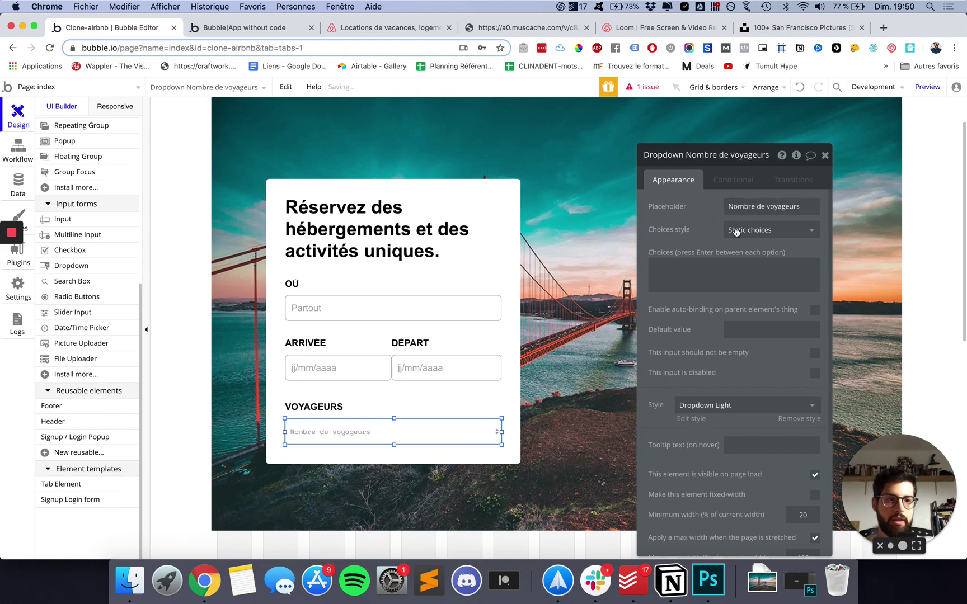
{"action": "left_click", "coordinate": [727, 228]}
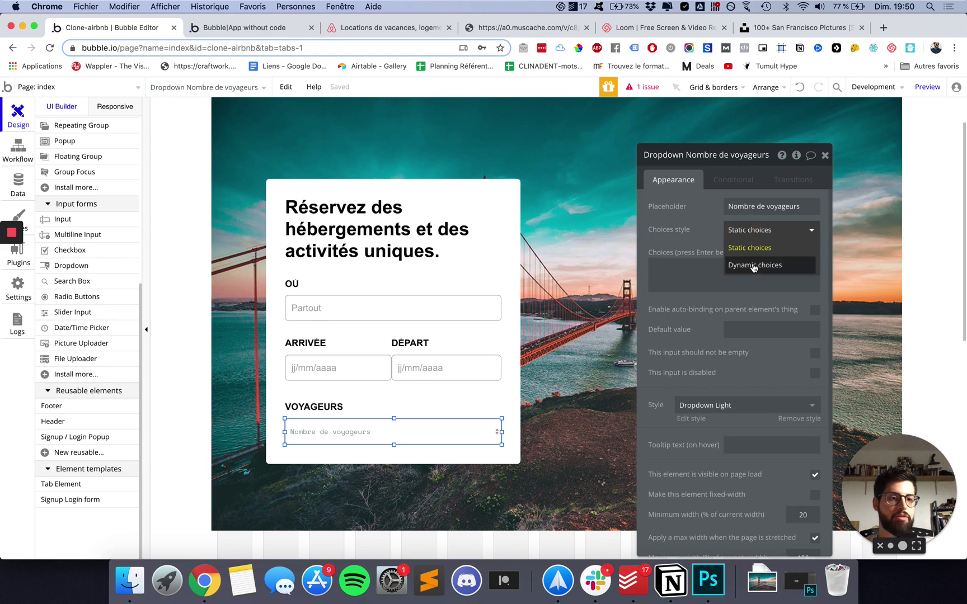
{"action": "left_click", "coordinate": [751, 251]}
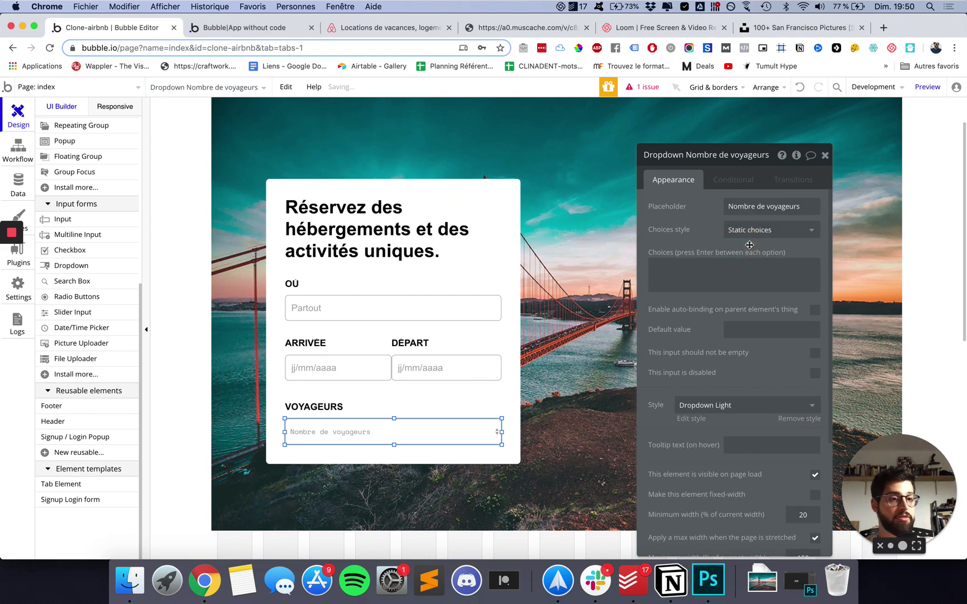
Enter 1, 2, 3, 4, 5 and >5 as the travellers dropdown's static choices, one per line.
{"action": "left_click", "coordinate": [663, 274]}
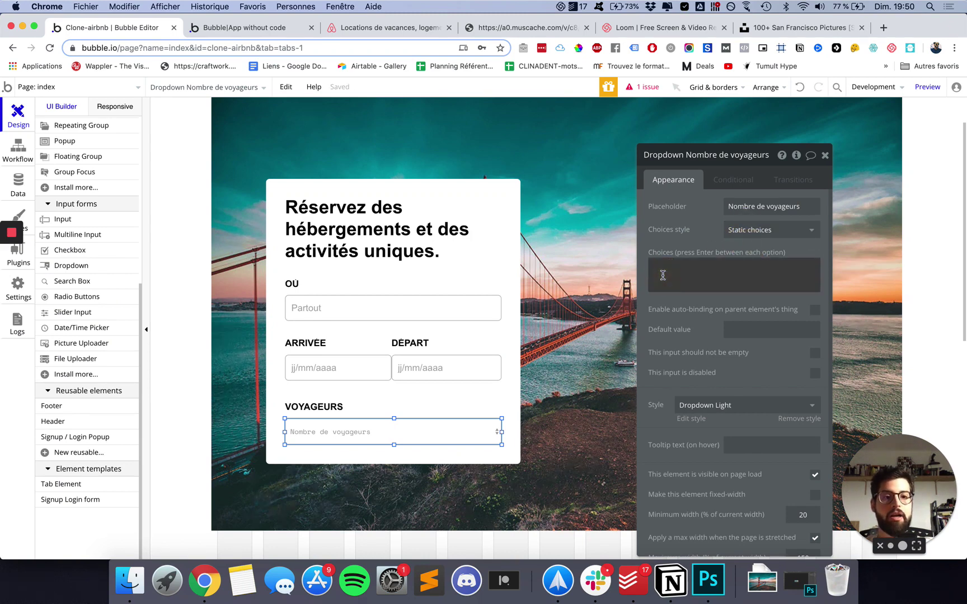
{"action": "type", "text": "1 "}
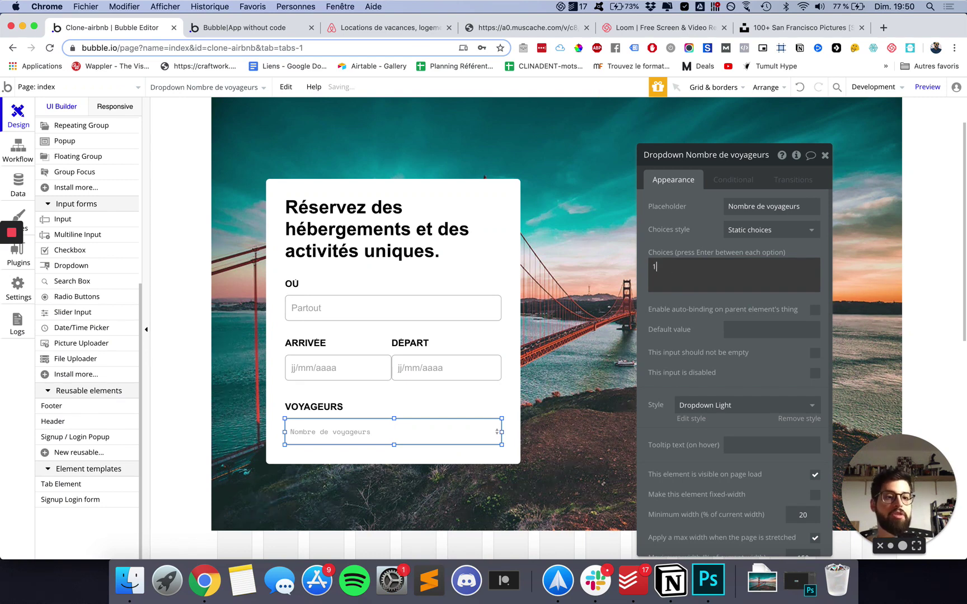
{"action": "type", "text": "2"}
{"action": "key", "text": "Return"}
{"action": "type", "text": "3"}
{"action": "key", "text": "Return"}
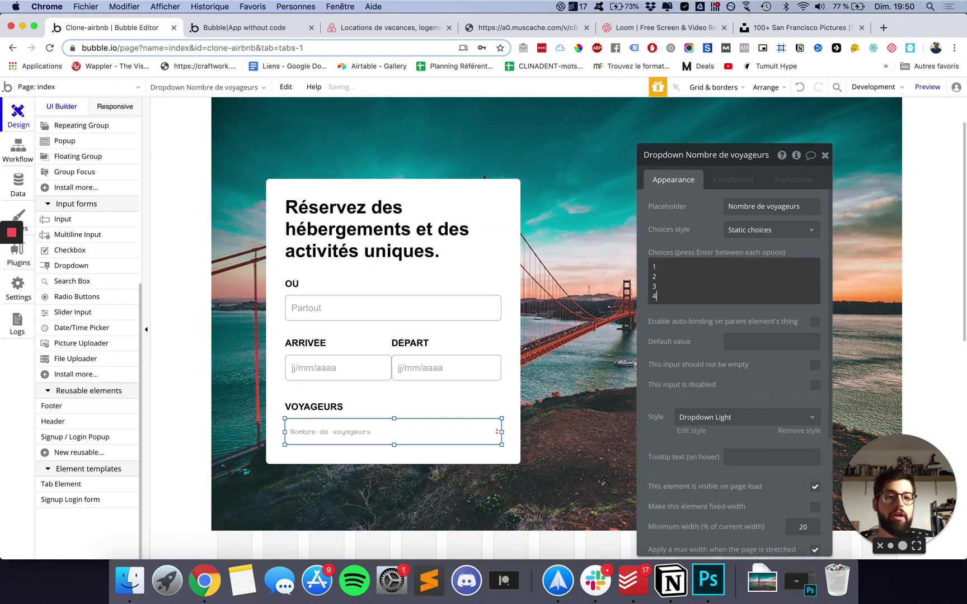
{"action": "type", "text": "4"}
{"action": "key", "text": "Return"}
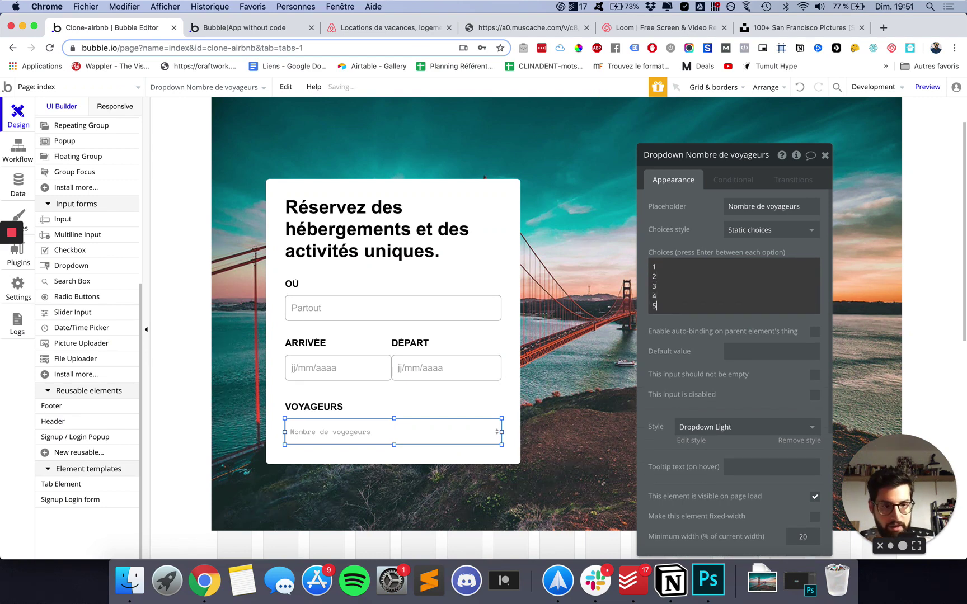
{"action": "type", "text": "5"}
{"action": "key", "text": "Return"}
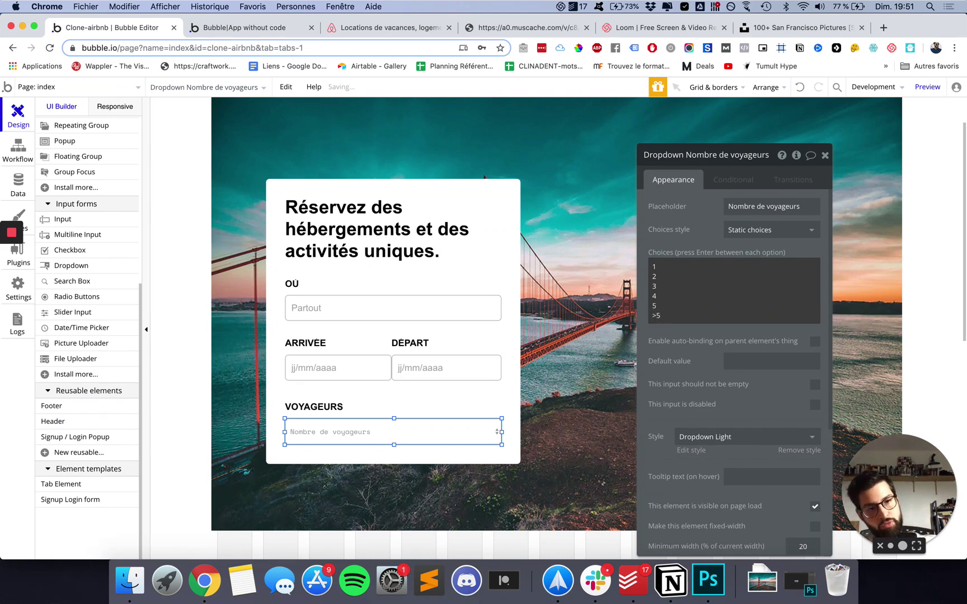
{"action": "type", "text": ">5"}
{"action": "key", "text": "Return"}
{"action": "key", "text": "BackSpace"}
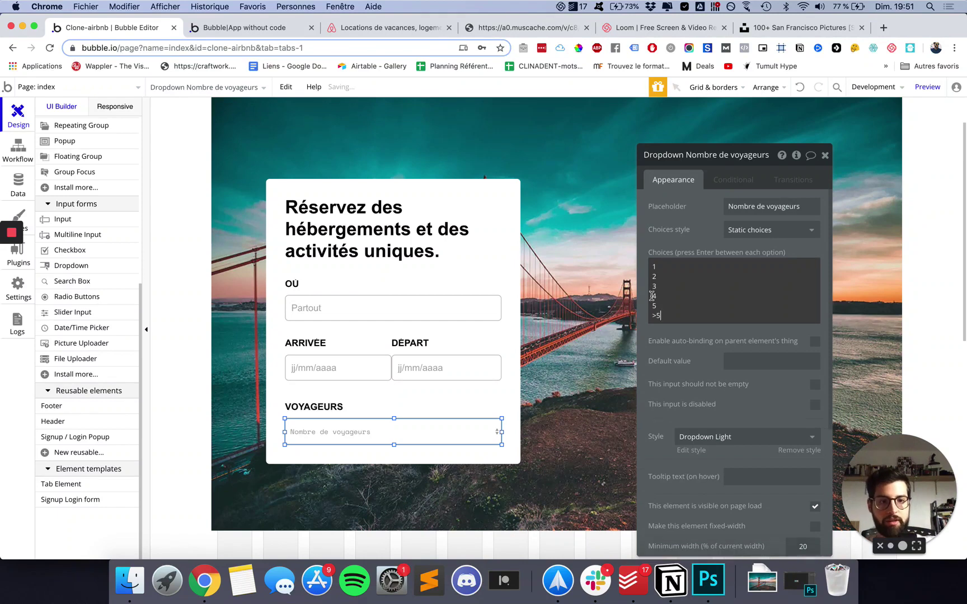
{"action": "left_click", "coordinate": [638, 336]}
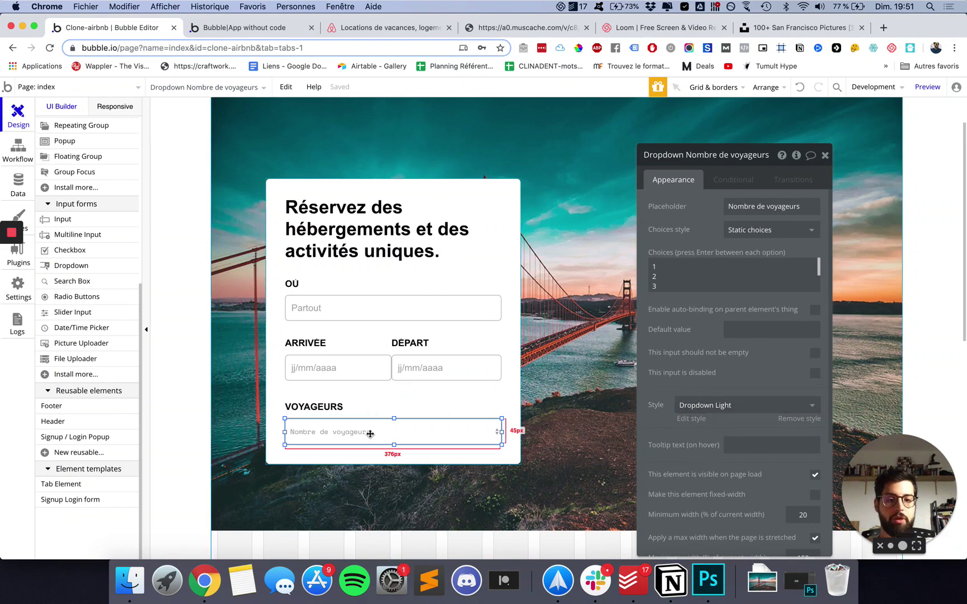
Edit the Dropdown Light style to use Arial at size 16, and return to the page design.
{"action": "left_click", "coordinate": [691, 418]}
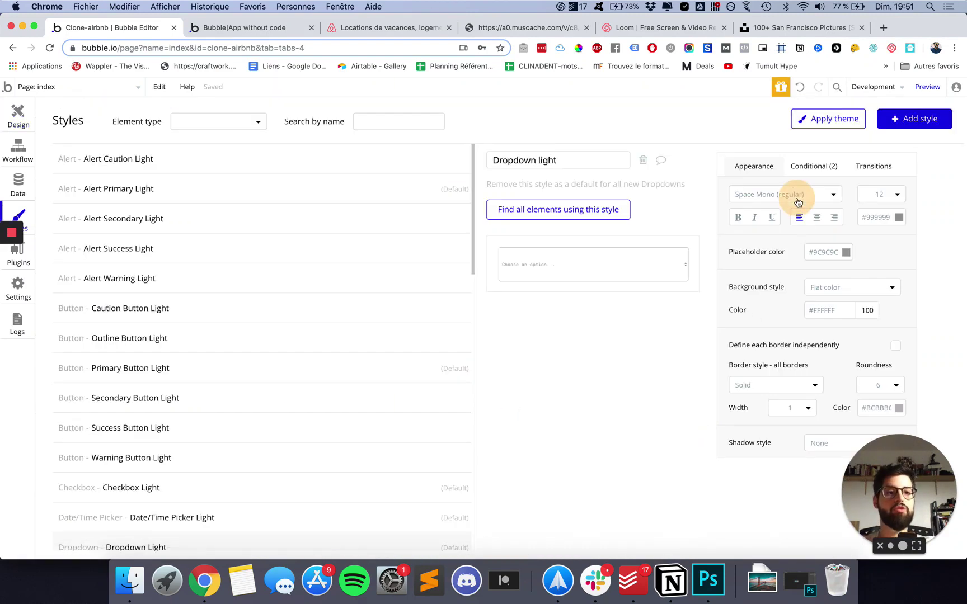
{"action": "left_click", "coordinate": [763, 195]}
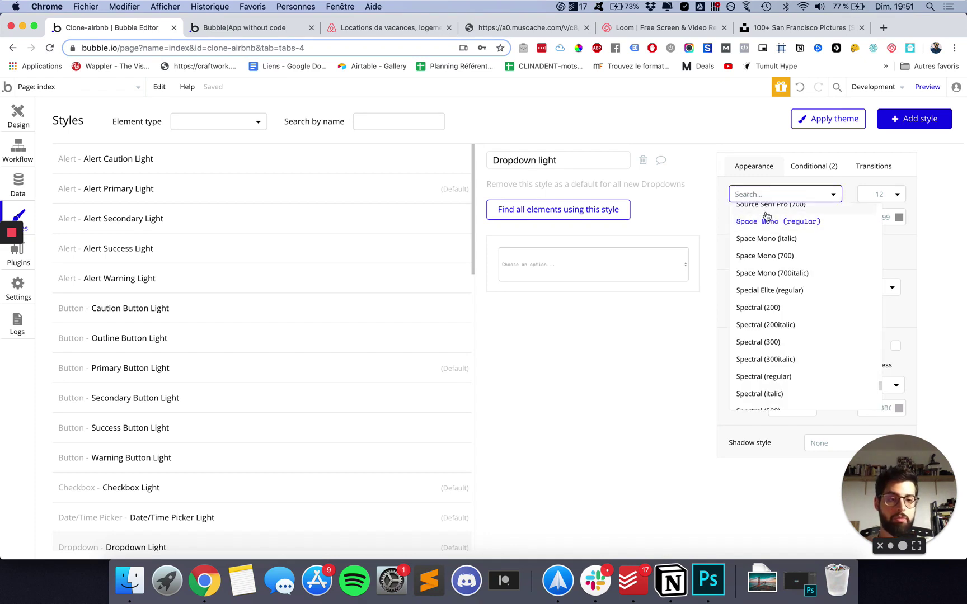
{"action": "type", "text": "arial"}
{"action": "left_click", "coordinate": [753, 214]}
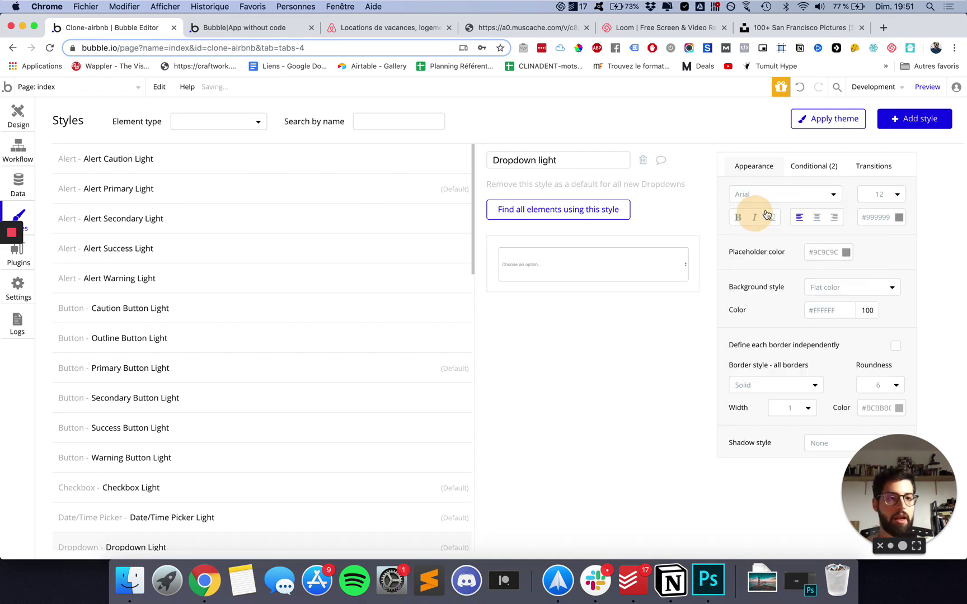
{"action": "left_click", "coordinate": [886, 196]}
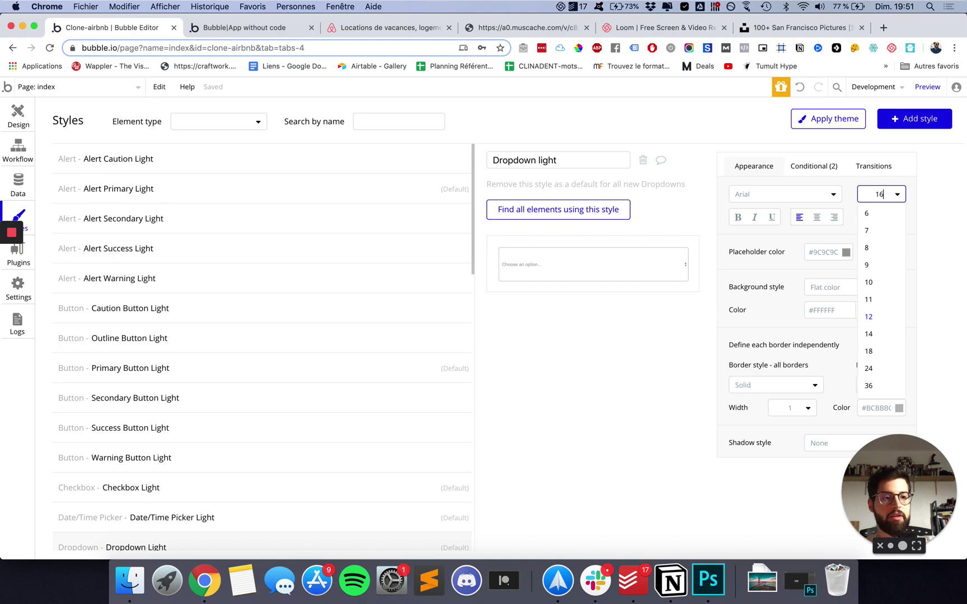
{"action": "key", "text": "Return"}
{"action": "left_click", "coordinate": [2, 111]}
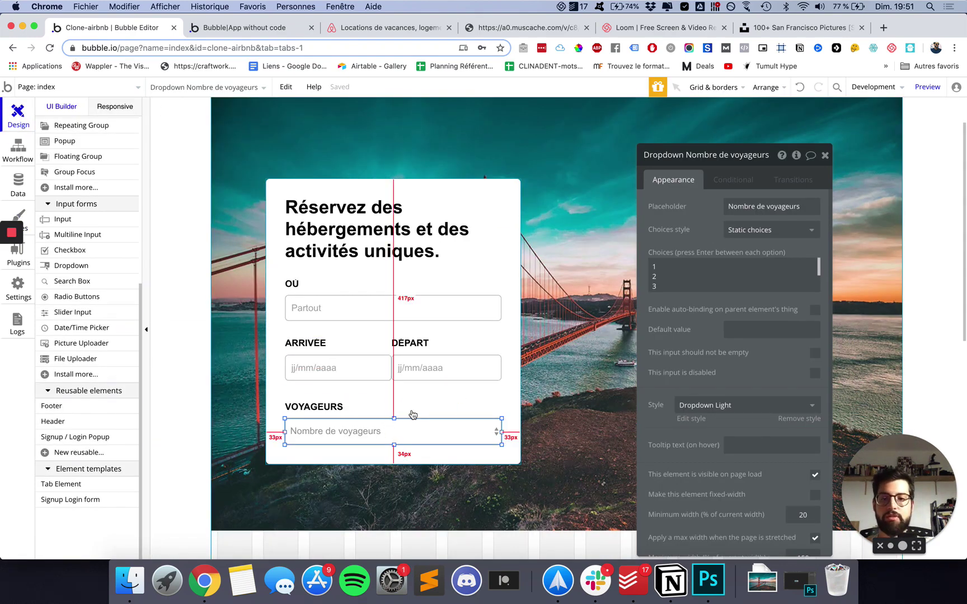
Nudge the "VOYAGEURS" label and its dropdown up together by about 10 px.
{"action": "left_click", "coordinate": [340, 407]}
{"action": "left_click", "coordinate": [340, 425], "text": "shift"}
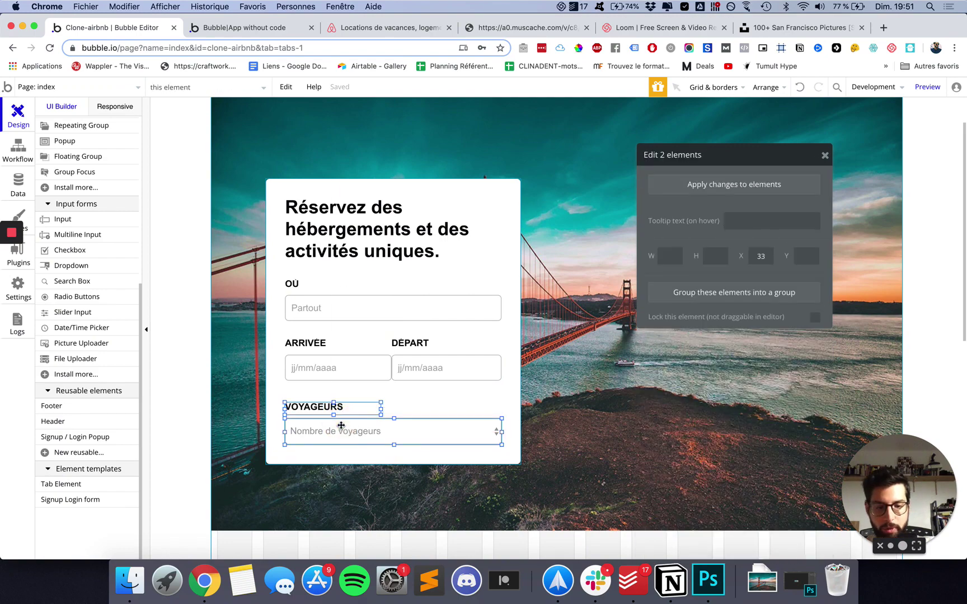
{"action": "key", "text": "Up"}
{"action": "key", "text": "Up"}
{"action": "key", "text": "Up"}
{"action": "key", "text": "Up"}
{"action": "key", "text": "Up"}
{"action": "key", "text": "Up"}
{"action": "key", "text": "Up"}
{"action": "key", "text": "Up"}
{"action": "key", "text": "Up"}
{"action": "key", "text": "Up"}
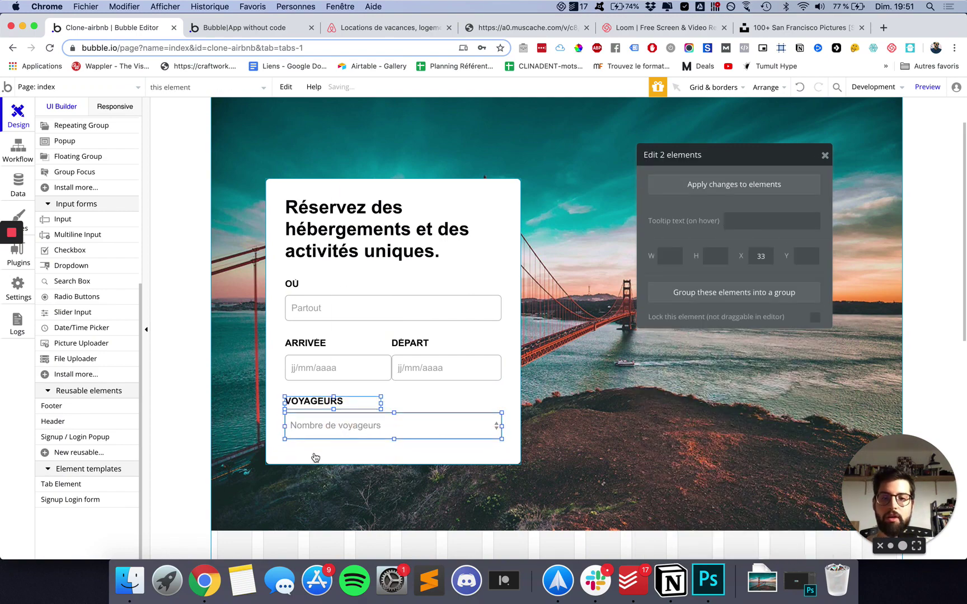
{"action": "left_click", "coordinate": [316, 457]}
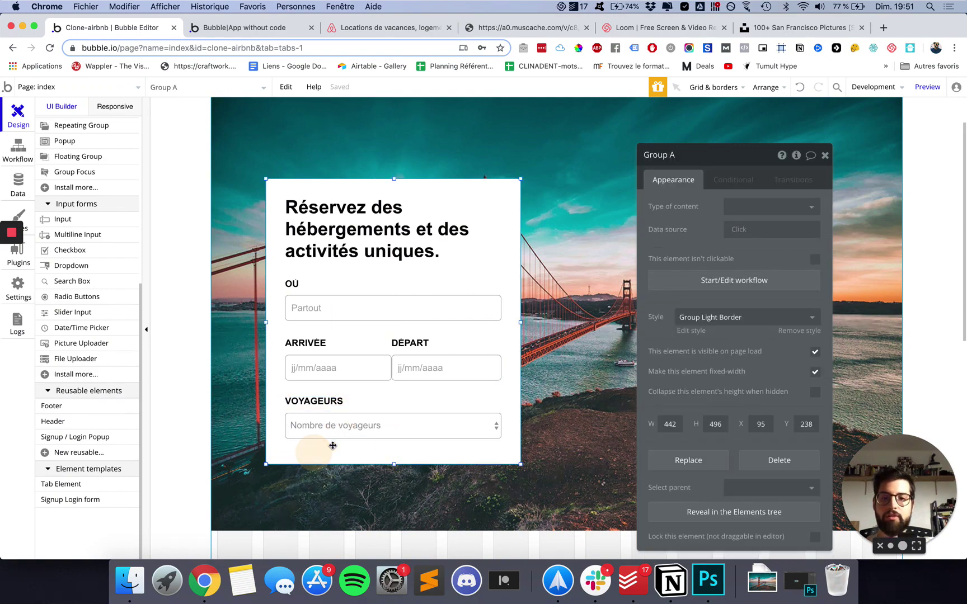
Compare the search card with the Airbnb reference page and try to shift the card slightly in the Bubble editor.
{"action": "left_click", "coordinate": [349, 29]}
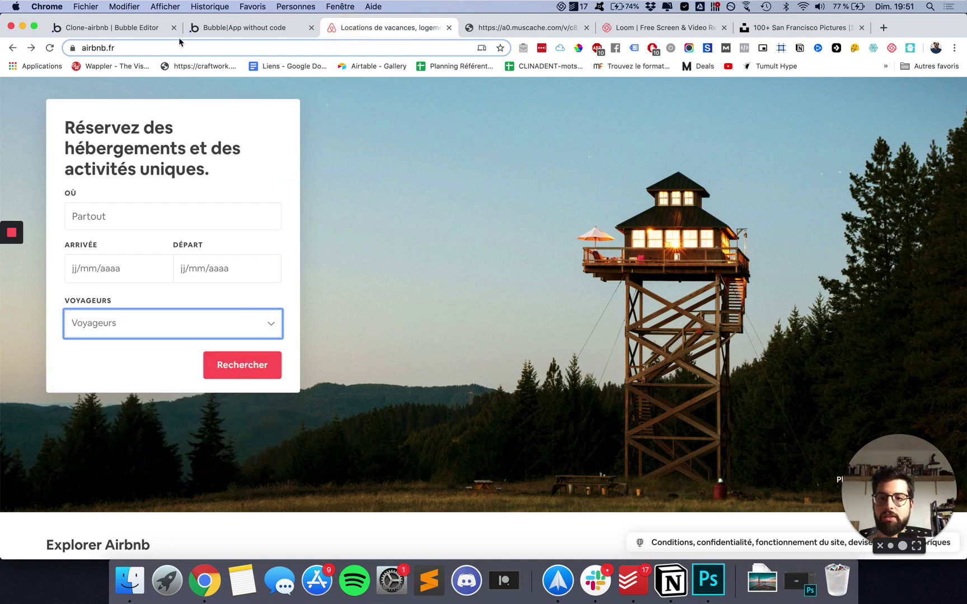
{"action": "left_click", "coordinate": [135, 28]}
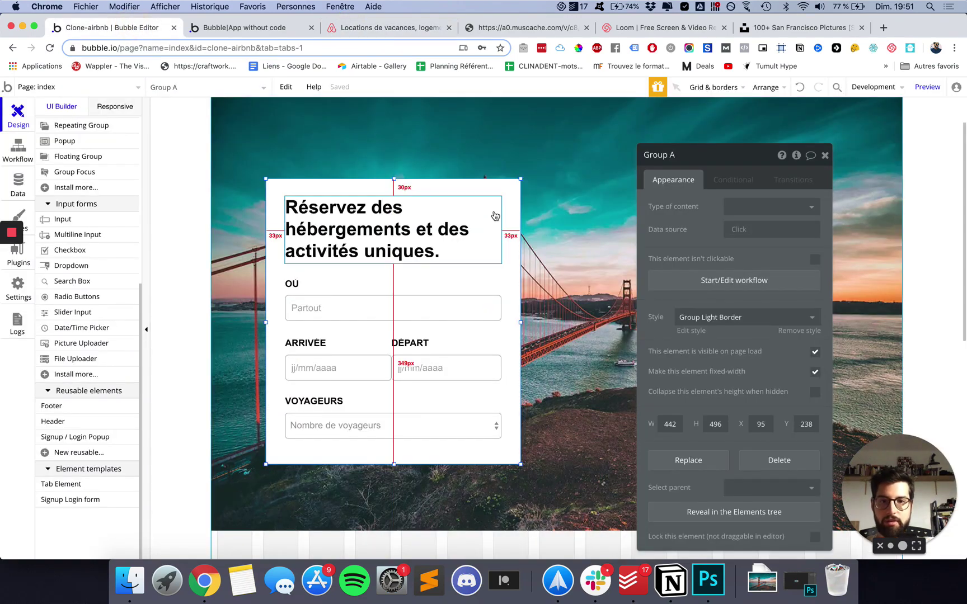
{"action": "mouse_move", "coordinate": [502, 199]}
{"action": "left_mouse_down"}
{"action": "mouse_move", "coordinate": [531, 171]}
{"action": "mouse_move", "coordinate": [492, 190]}
{"action": "left_mouse_up"}
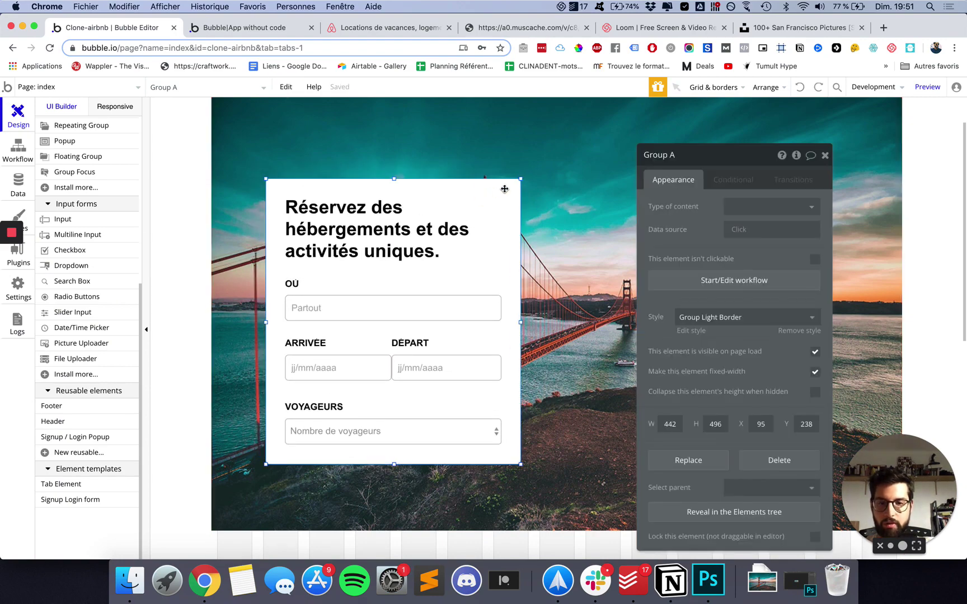
Move the search card up to Y 209 and extend its bottom edge to a height of about 549 px.
{"action": "left_click", "coordinate": [799, 88]}
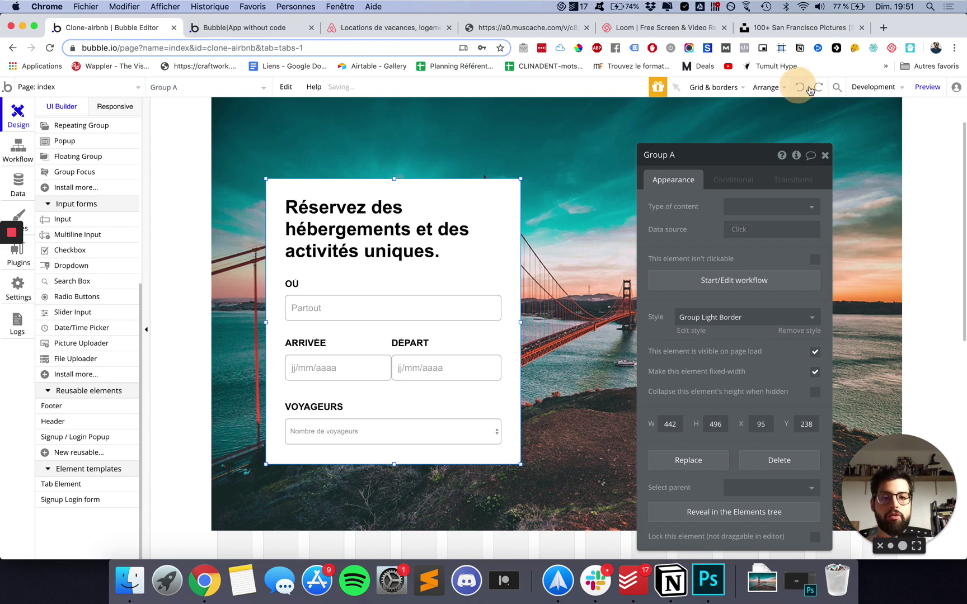
{"action": "left_click", "coordinate": [817, 88]}
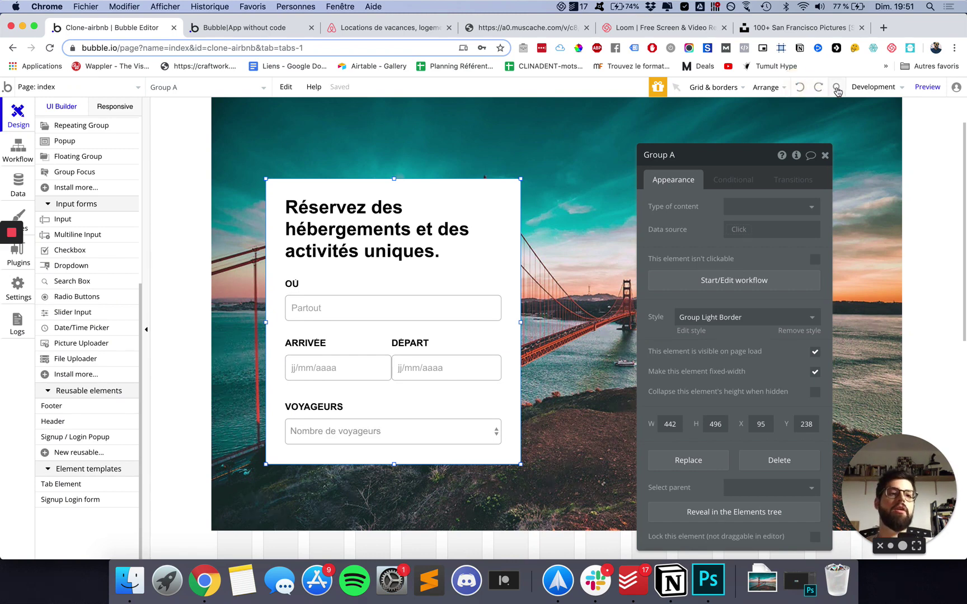
{"action": "left_click_drag", "start_coordinate": [470, 192], "coordinate": [470, 171]}
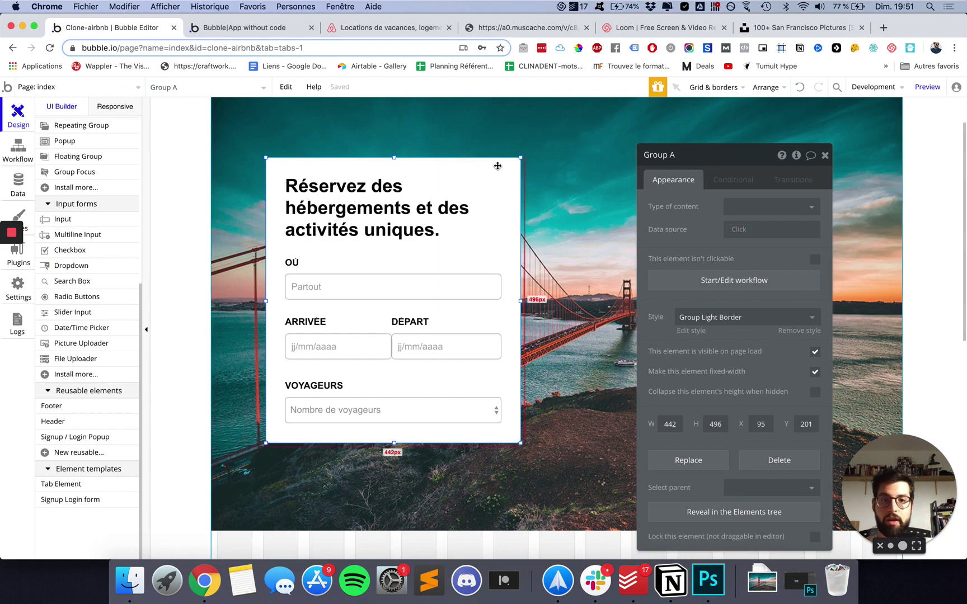
{"action": "left_click_drag", "start_coordinate": [497, 166], "coordinate": [497, 170]}
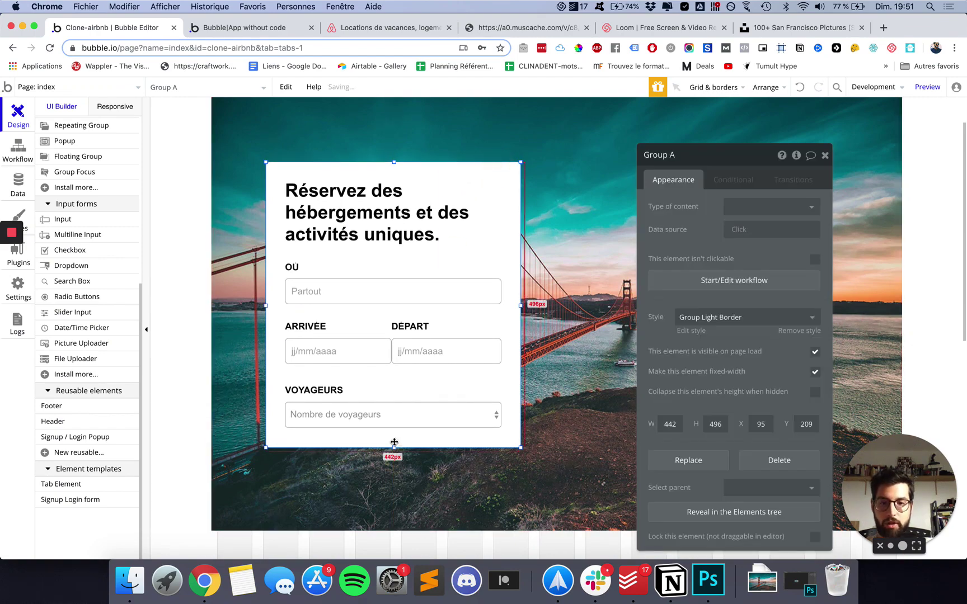
{"action": "left_click_drag", "start_coordinate": [394, 447], "coordinate": [400, 480]}
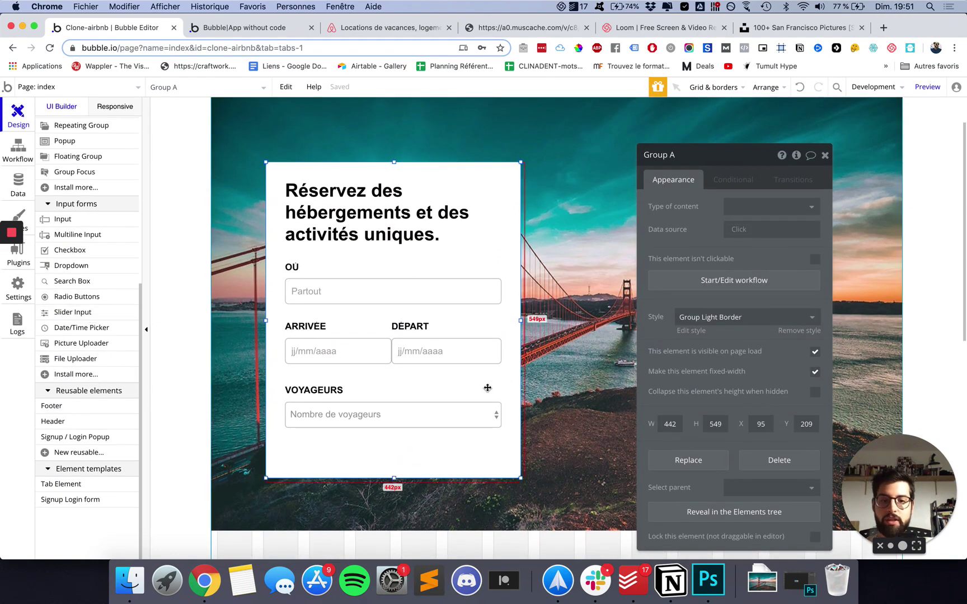
Add a 150 × 45 button inside the search card below the travellers dropdown, aligned with the dropdown's right edge.
{"action": "left_click", "coordinate": [201, 418]}
{"action": "scroll", "coordinate": [73, 403], "scroll_direction": "up", "scroll_amount": 5}
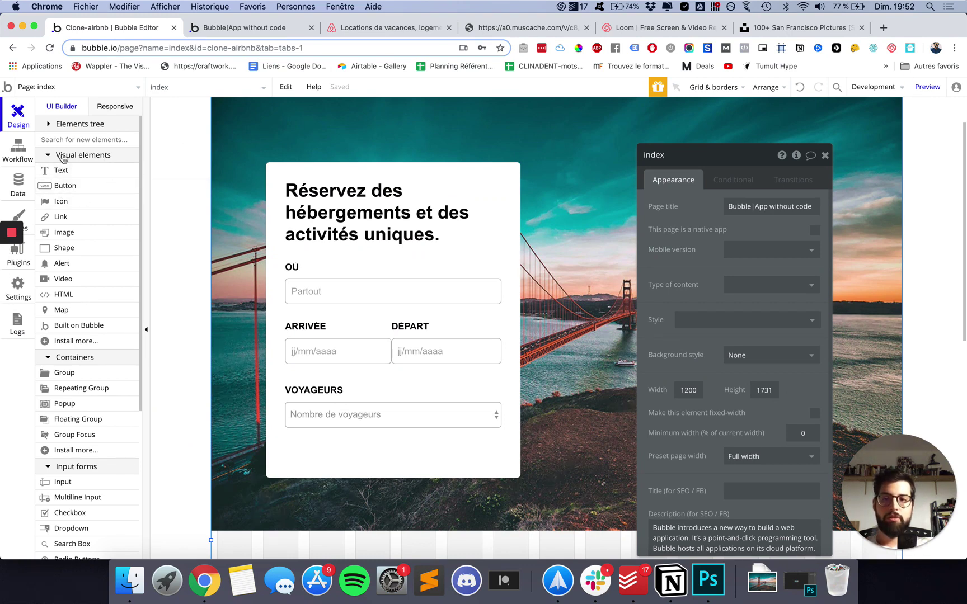
{"action": "left_click", "coordinate": [69, 189]}
{"action": "left_click", "coordinate": [422, 455]}
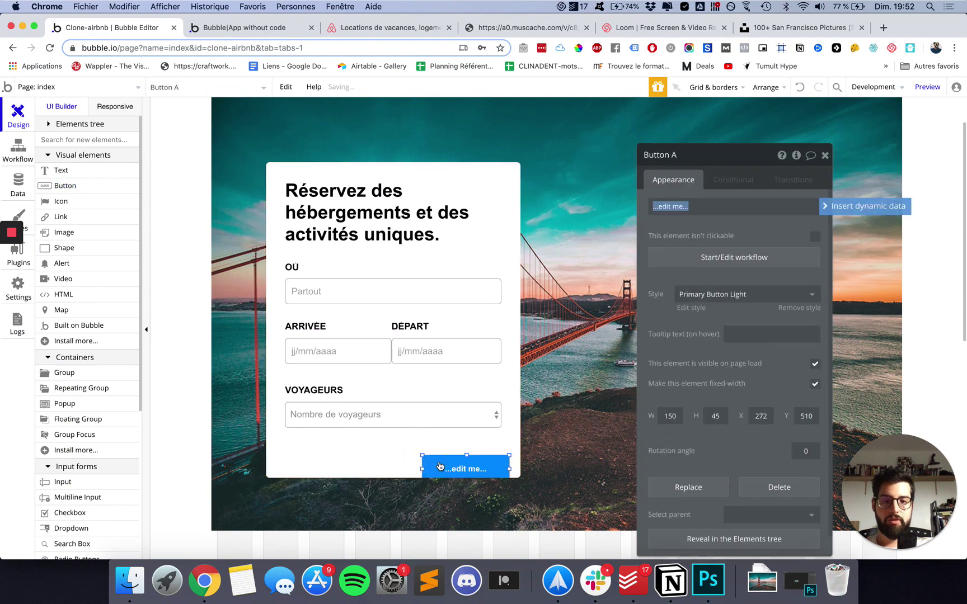
{"action": "left_click_drag", "start_coordinate": [468, 471], "coordinate": [461, 458]}
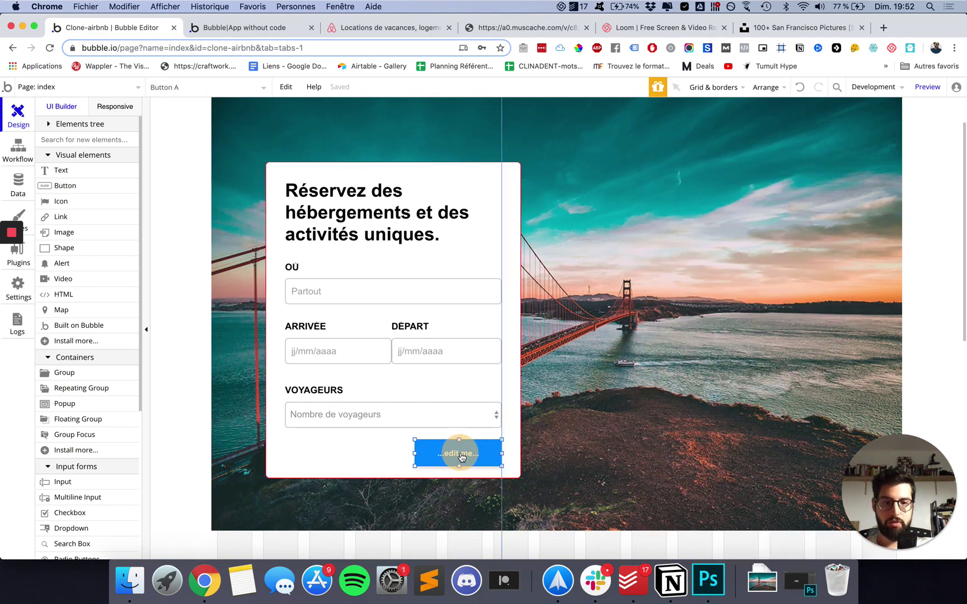
Set the new button's label to "Rechercher".
{"action": "triple_click", "coordinate": [689, 208]}
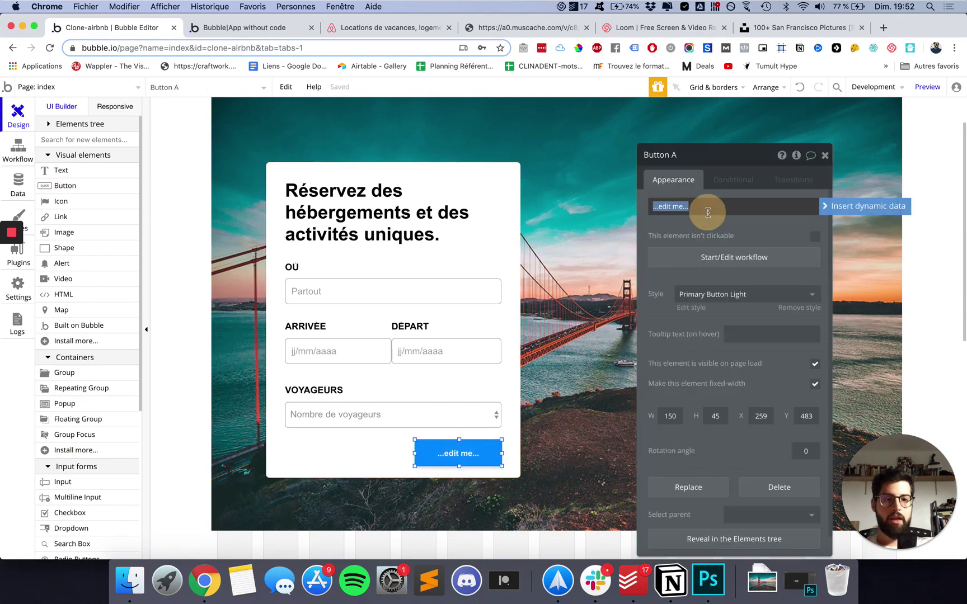
{"action": "type", "text": "Rechercher"}
{"action": "key", "text": "Return"}
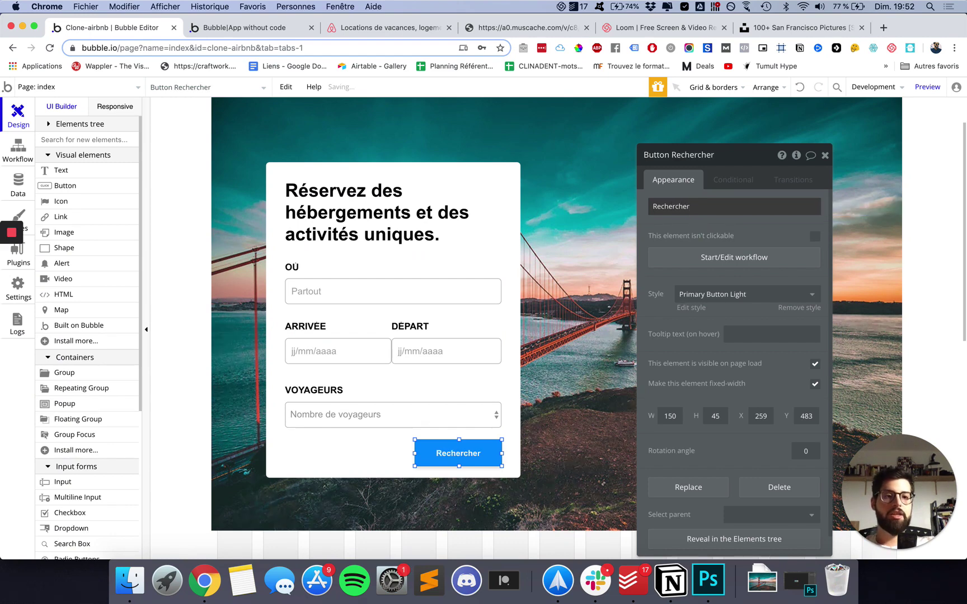
Edit the Primary Button Light style to use the red background color #FF5E39, and return to the page design.
{"action": "left_click", "coordinate": [691, 308]}
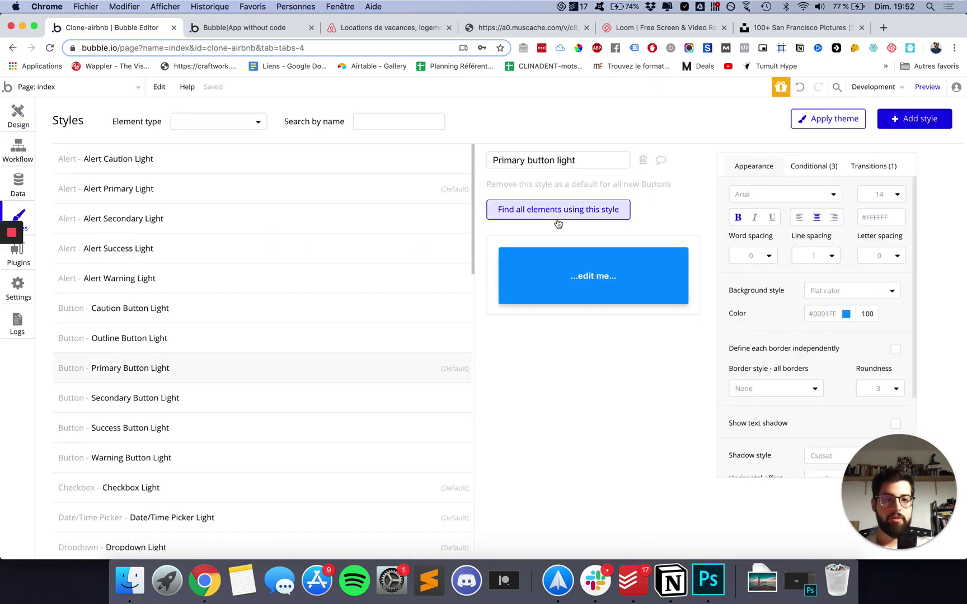
{"action": "left_click", "coordinate": [845, 314]}
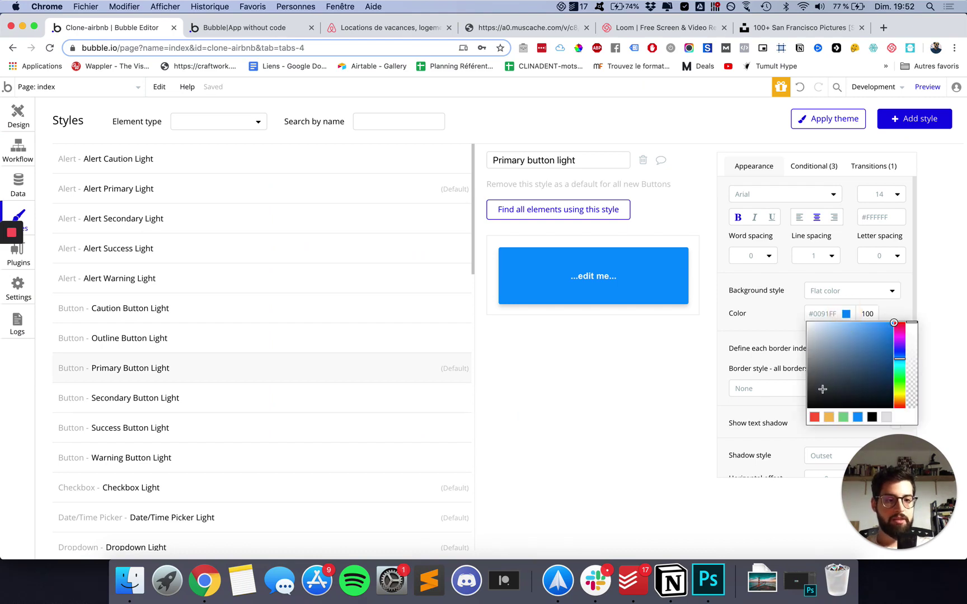
{"action": "left_click", "coordinate": [814, 418]}
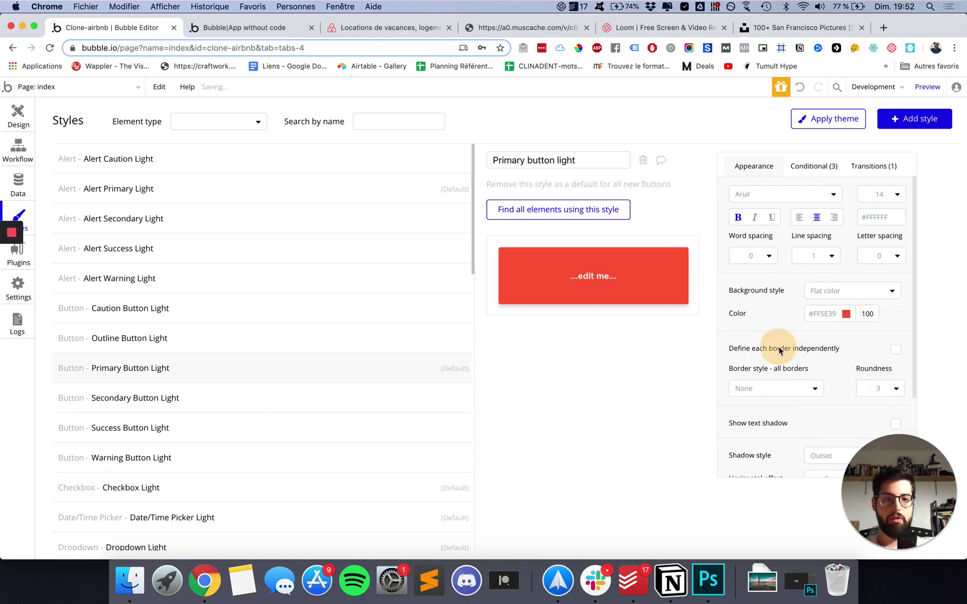
{"action": "left_click", "coordinate": [780, 350]}
{"action": "left_click", "coordinate": [18, 112]}
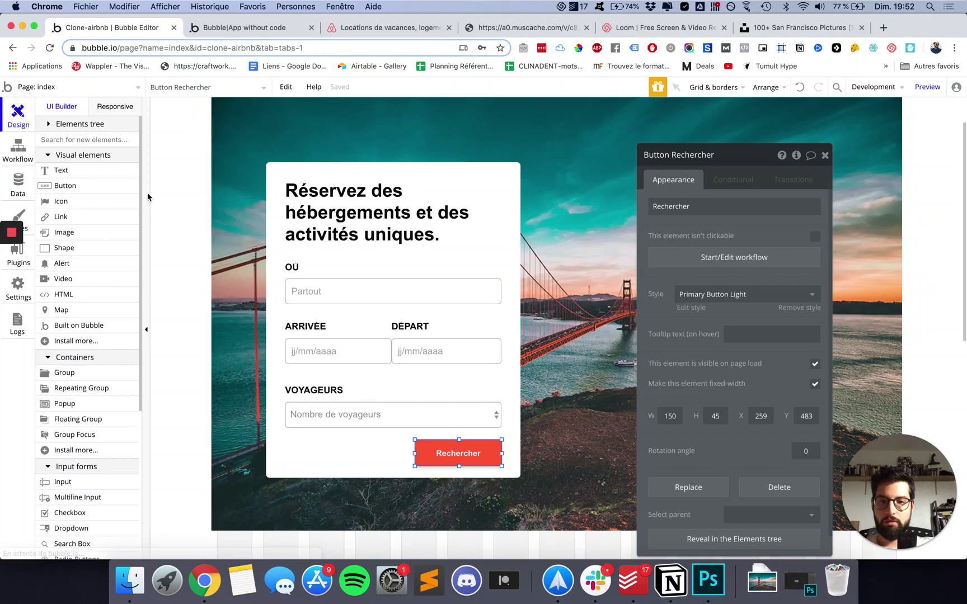
Select the search card and compare it with the one on the Airbnb reference page, then return to the Bubble editor.
{"action": "left_click", "coordinate": [502, 380]}
{"action": "left_click", "coordinate": [565, 177]}
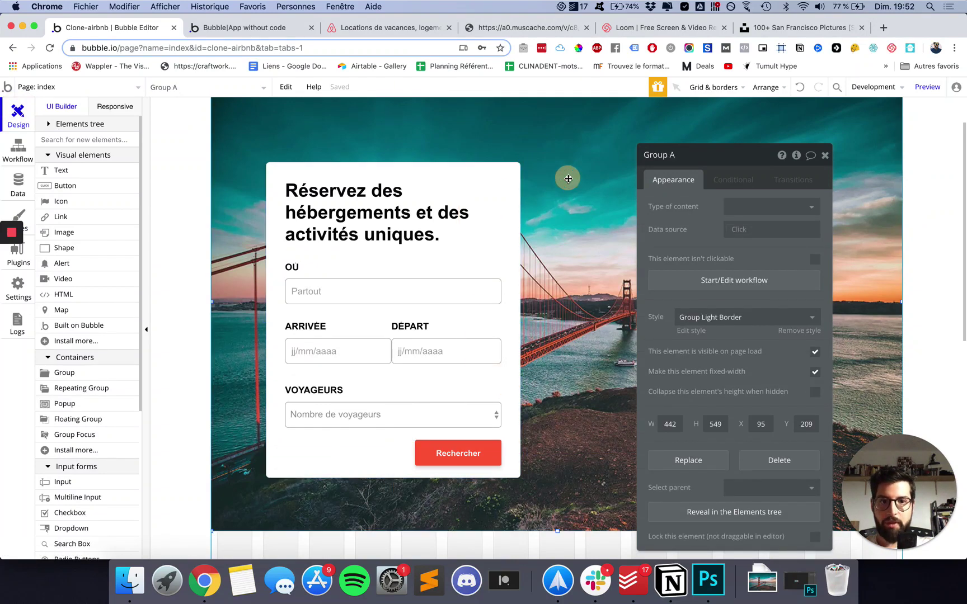
{"action": "left_click", "coordinate": [511, 180]}
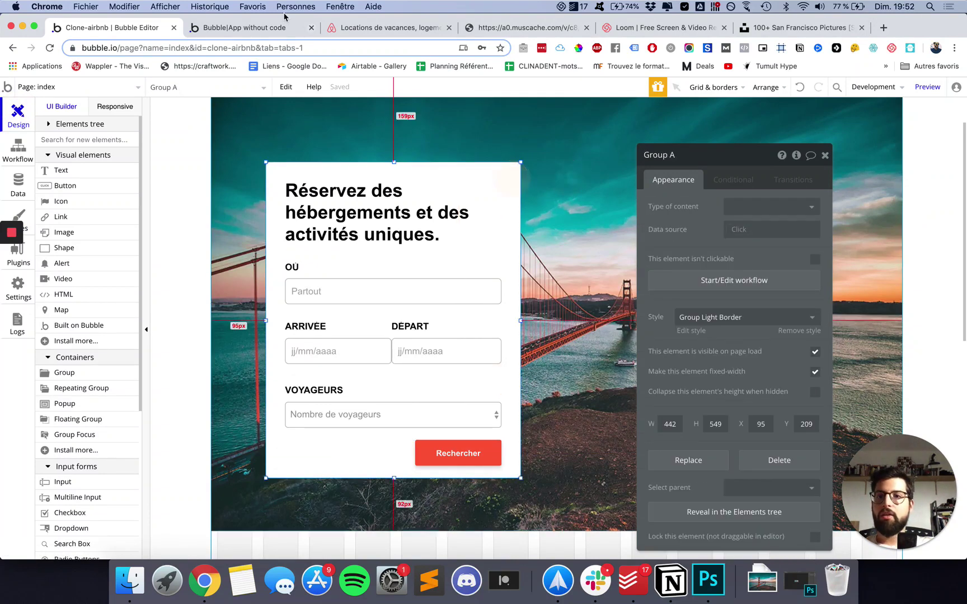
{"action": "left_click", "coordinate": [383, 28]}
{"action": "scroll", "coordinate": [252, 161], "scroll_direction": "up", "scroll_amount": 2}
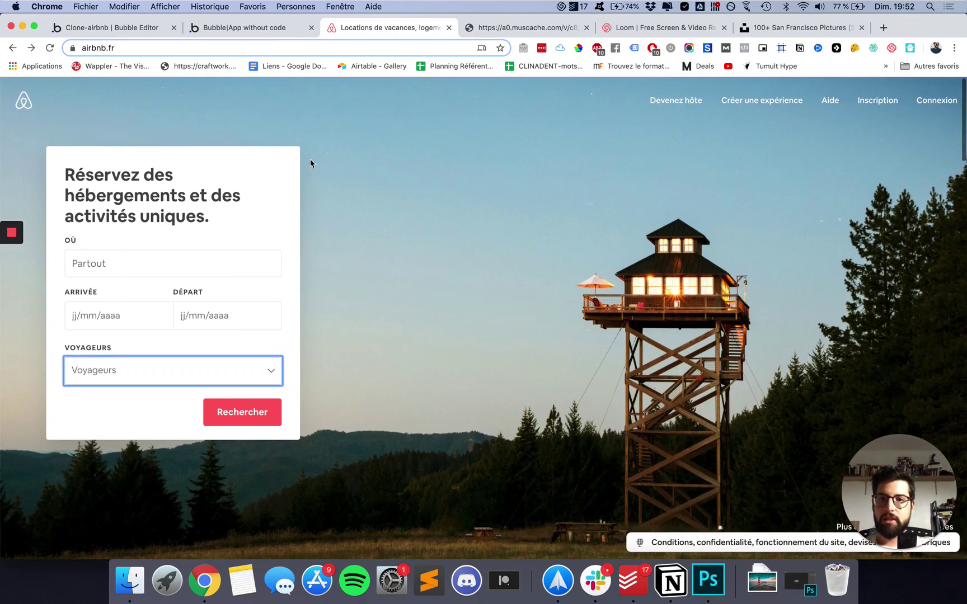
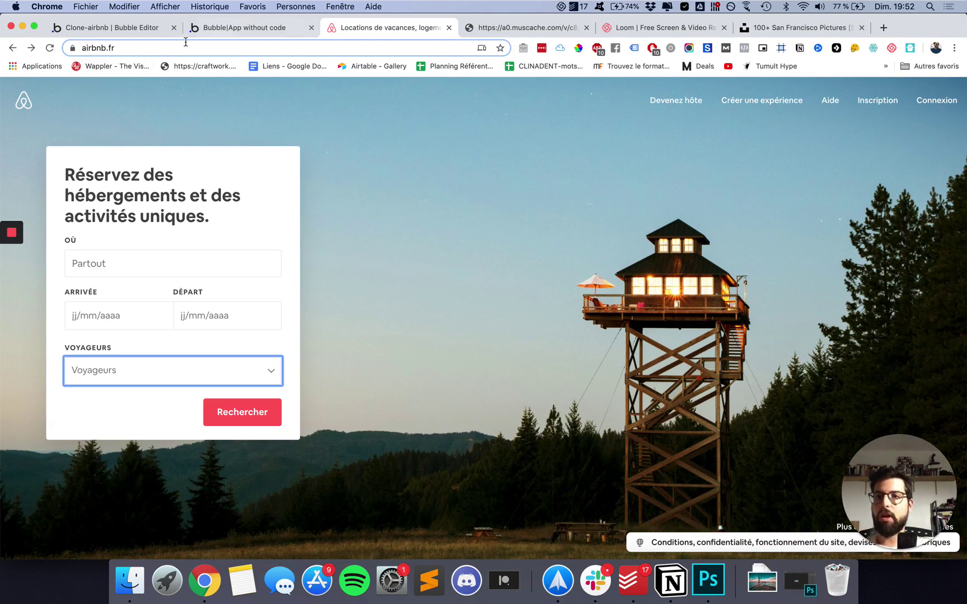
{"action": "left_click", "coordinate": [142, 28]}
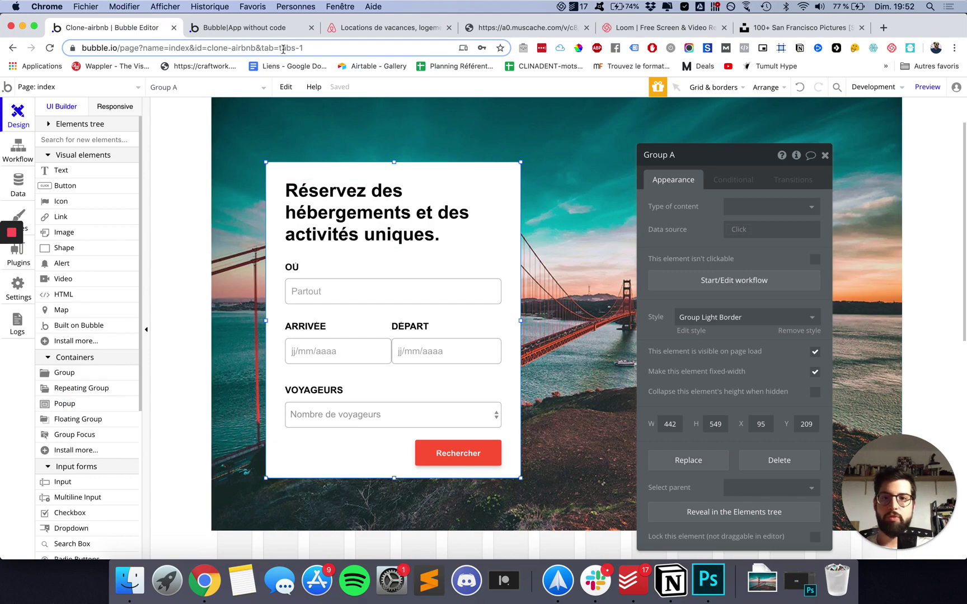
Switch to the page preview and test the "Rechercher" button and the travellers dropdown, choosing 5 travellers.
{"action": "left_click", "coordinate": [252, 28]}
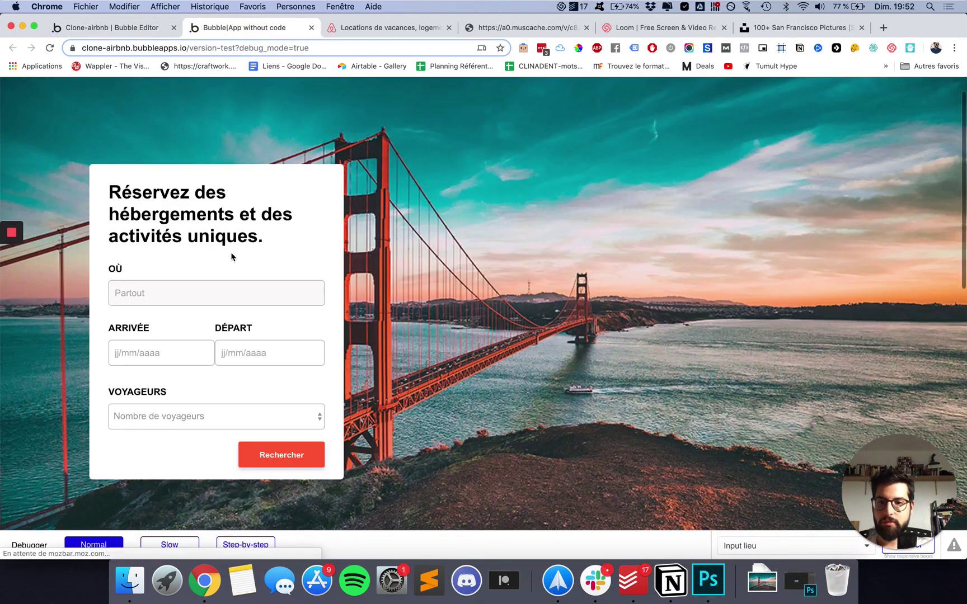
{"action": "left_click", "coordinate": [317, 459]}
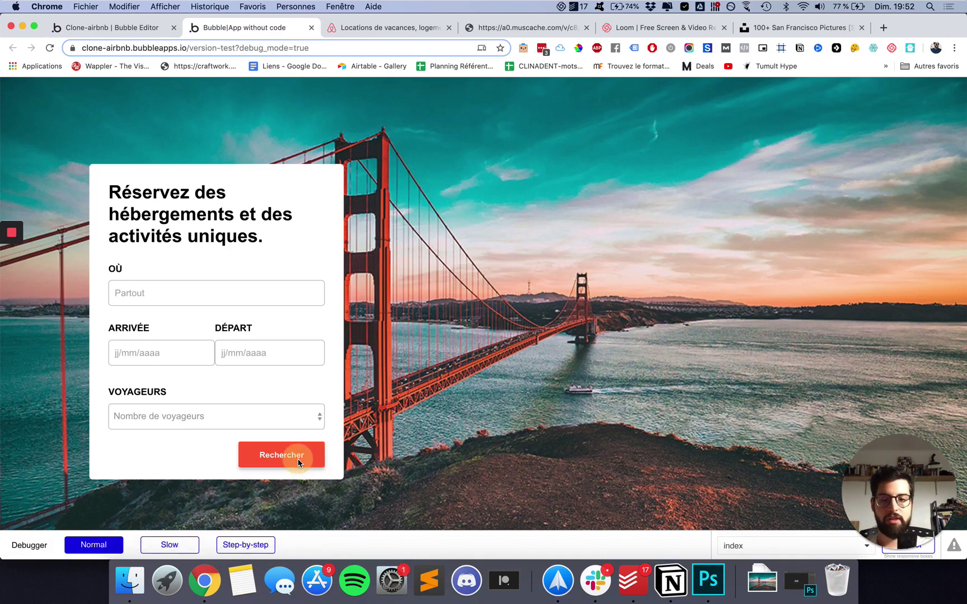
{"action": "left_click", "coordinate": [252, 424]}
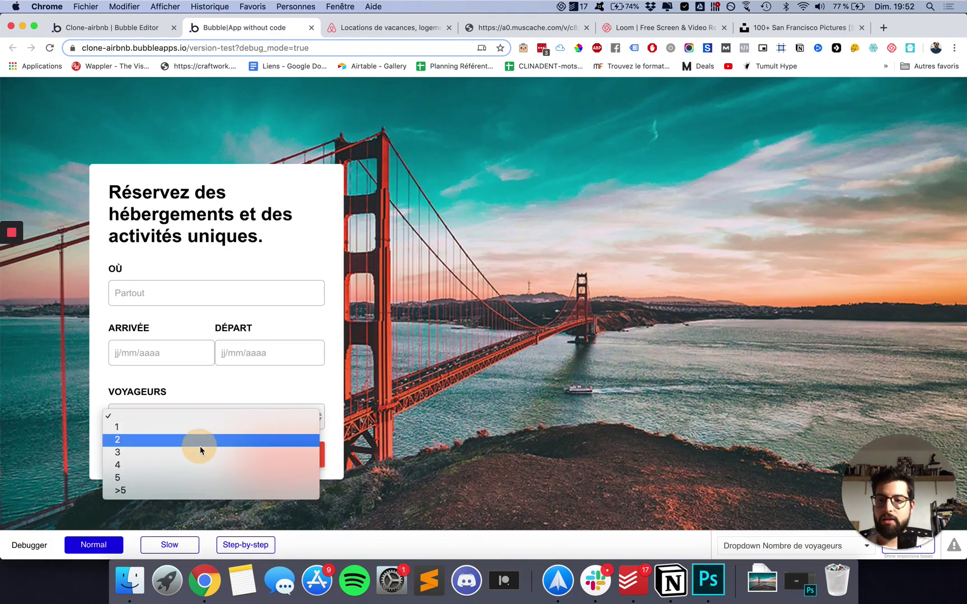
{"action": "left_click", "coordinate": [200, 445]}
{"action": "left_click", "coordinate": [269, 407]}
{"action": "left_click", "coordinate": [225, 451]}
Test the other preview fields by entering 01.02.2020 as the arrival date and "d" as the location.
{"action": "left_click", "coordinate": [135, 351]}
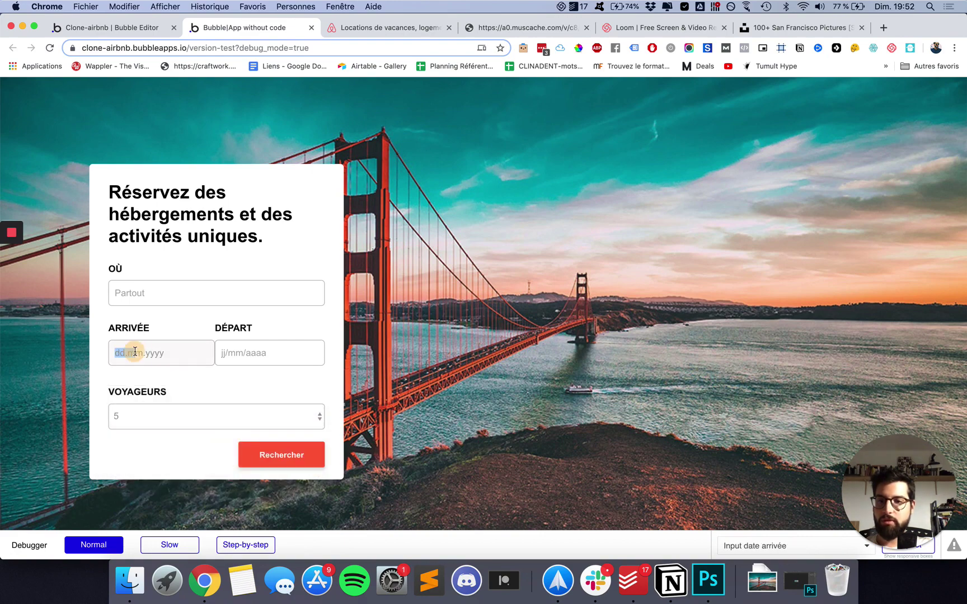
{"action": "type", "text": "01.02.2"}
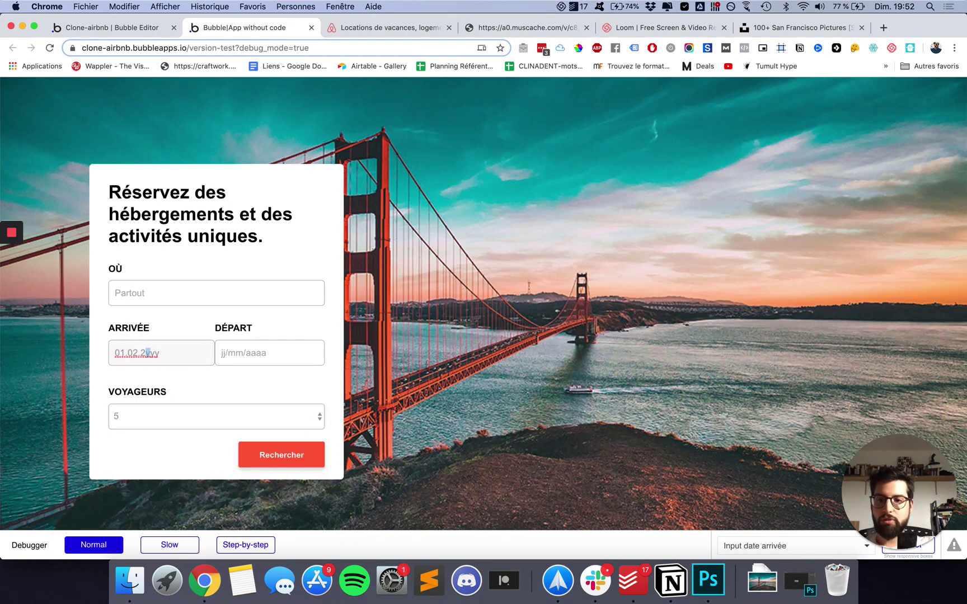
{"action": "type", "text": "020"}
{"action": "left_click", "coordinate": [170, 365]}
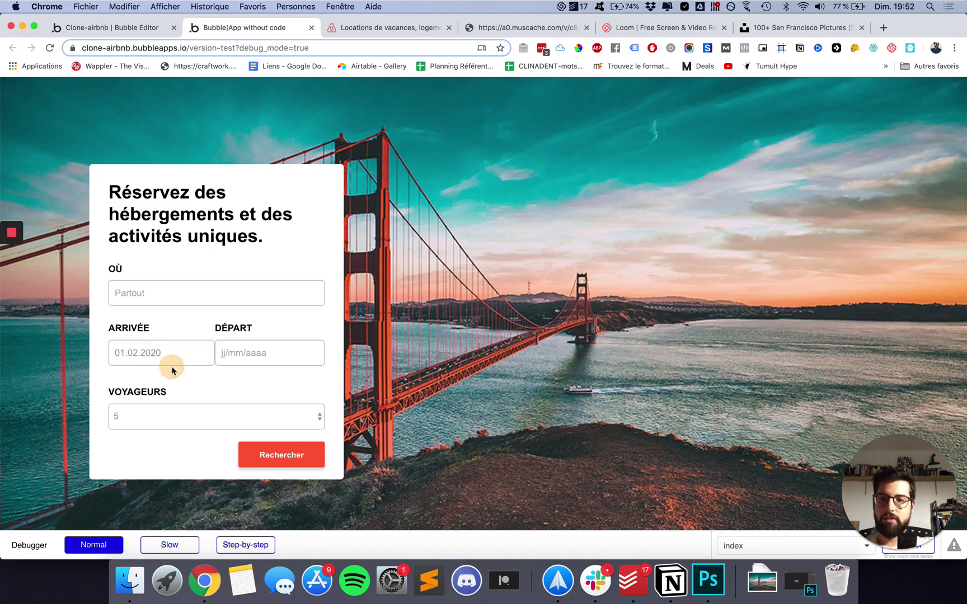
{"action": "left_click", "coordinate": [176, 299]}
{"action": "type", "text": "d"}
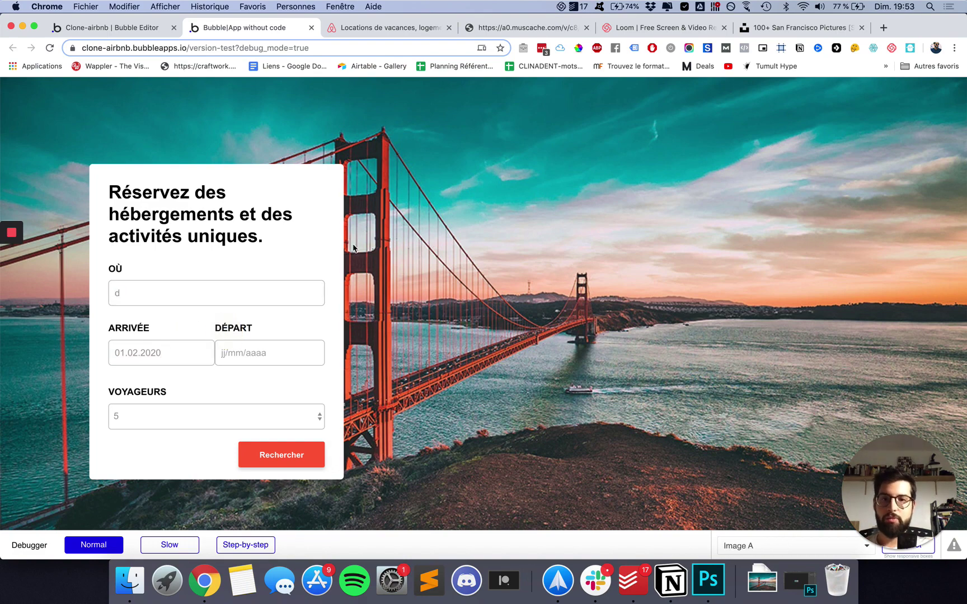
Return to the Bubble editor and set the roundness of the search card's Group Light Border style to 5.
{"action": "left_click", "coordinate": [122, 29]}
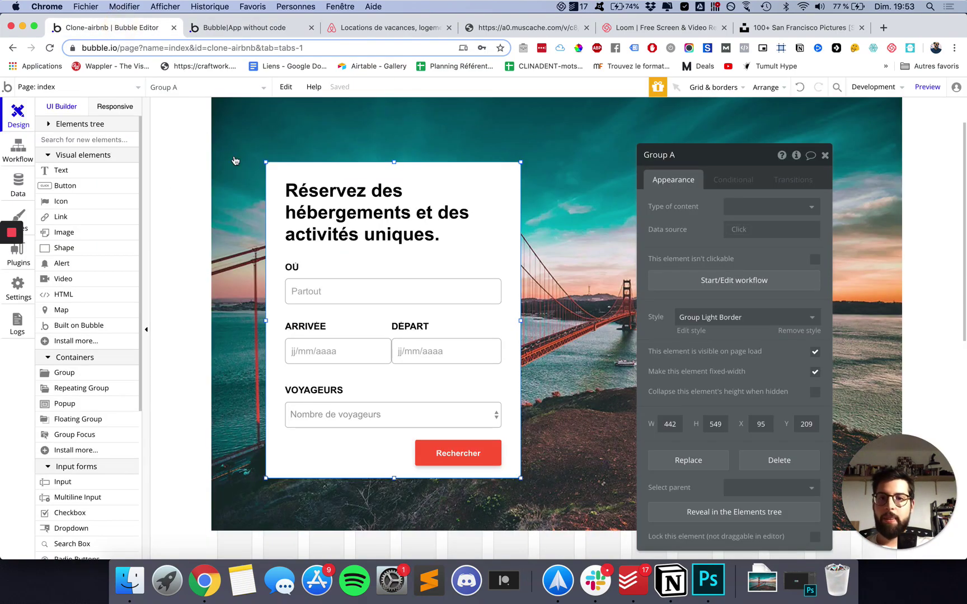
{"action": "left_click", "coordinate": [581, 227]}
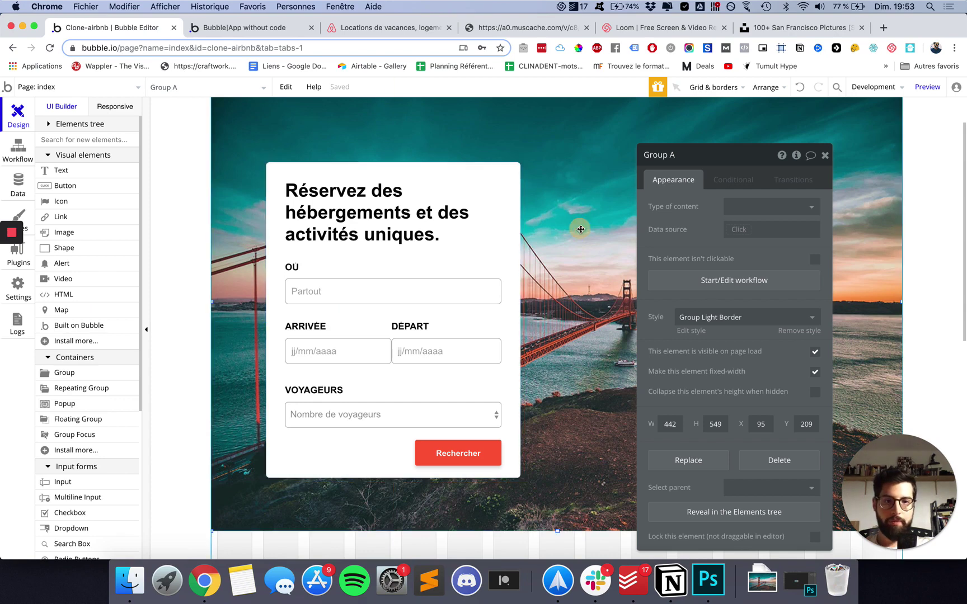
{"action": "left_click", "coordinate": [519, 185]}
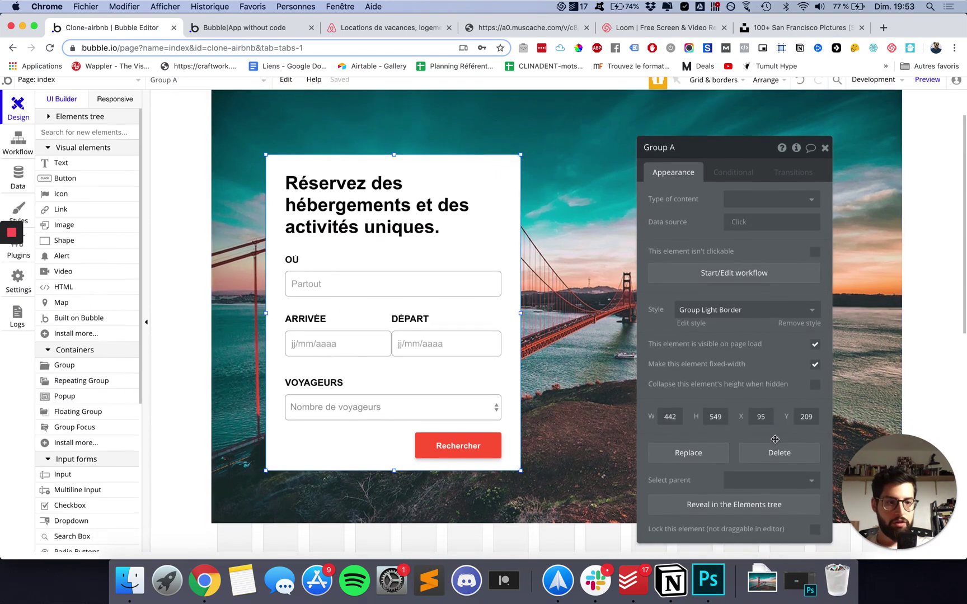
{"action": "left_click", "coordinate": [690, 331]}
{"action": "left_click", "coordinate": [881, 292]}
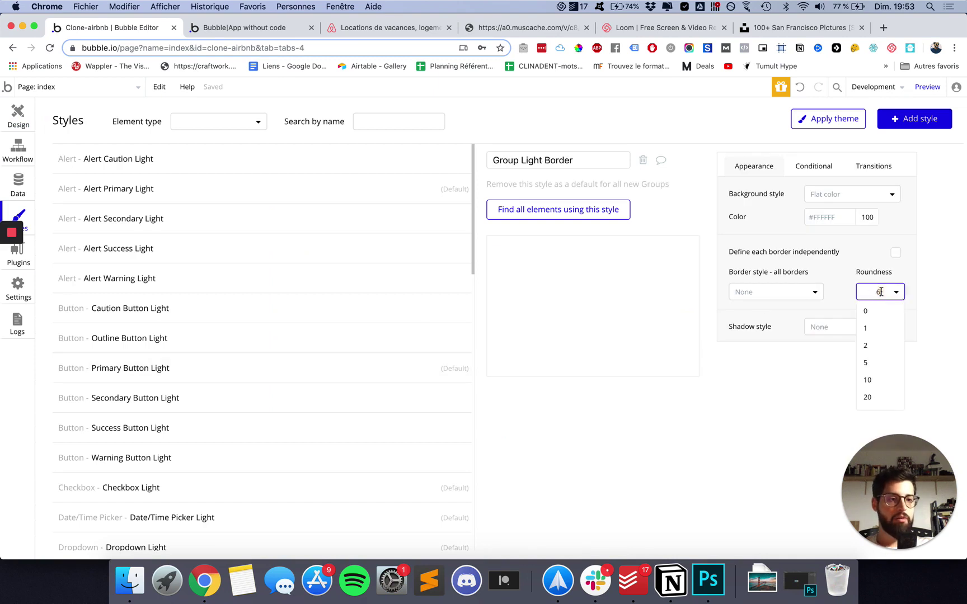
{"action": "key", "text": "Return"}
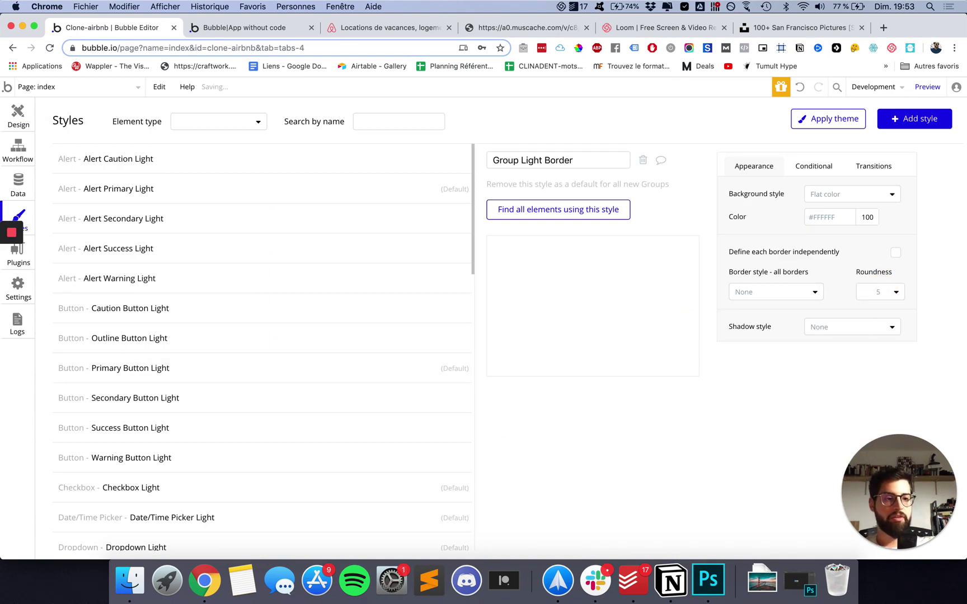
Give the Group Light Border style an Outset shadow with horizontal and vertical offsets of 0.
{"action": "left_click", "coordinate": [833, 329]}
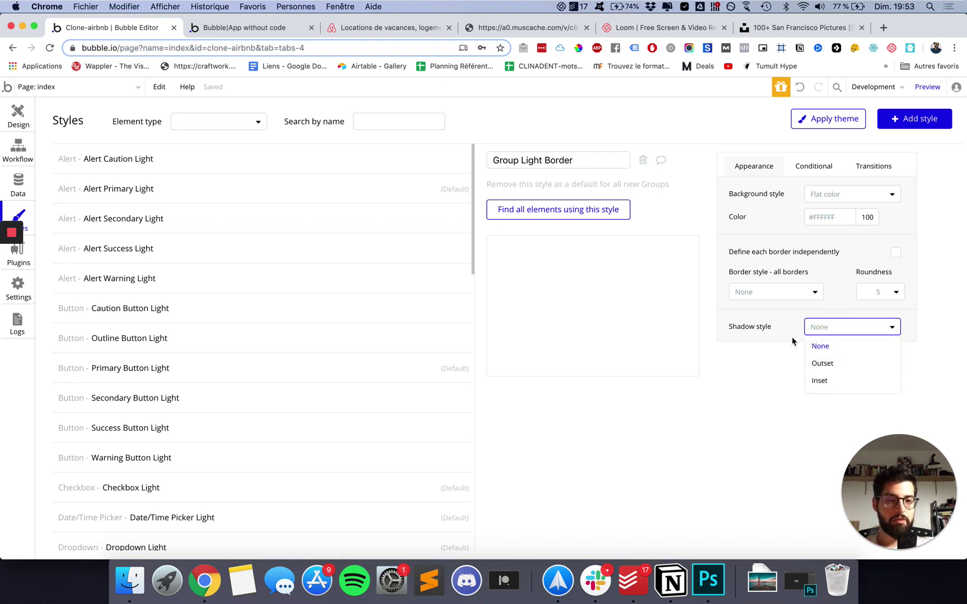
{"action": "left_click", "coordinate": [818, 364]}
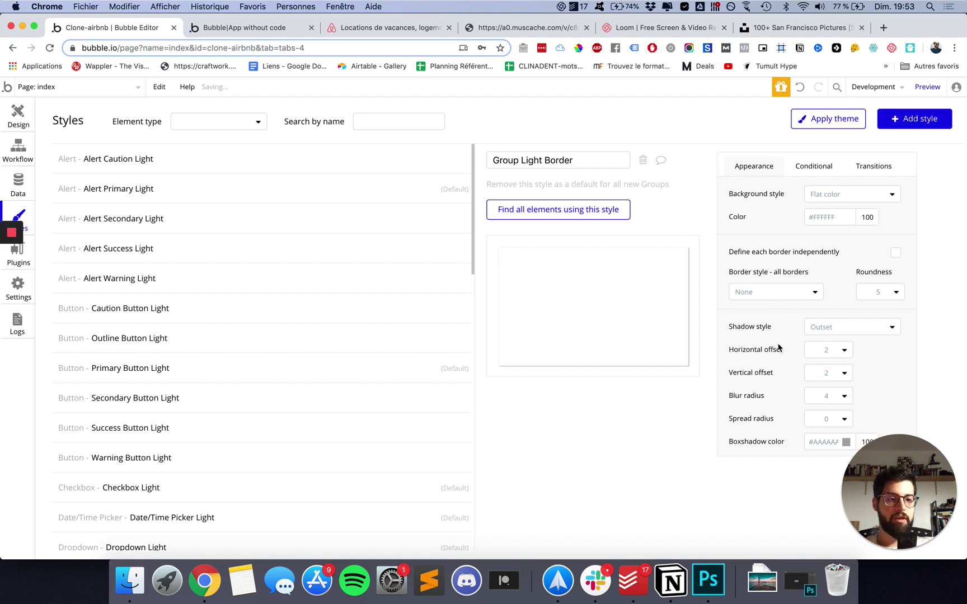
{"action": "double_click", "coordinate": [819, 351]}
{"action": "double_click", "coordinate": [824, 351]}
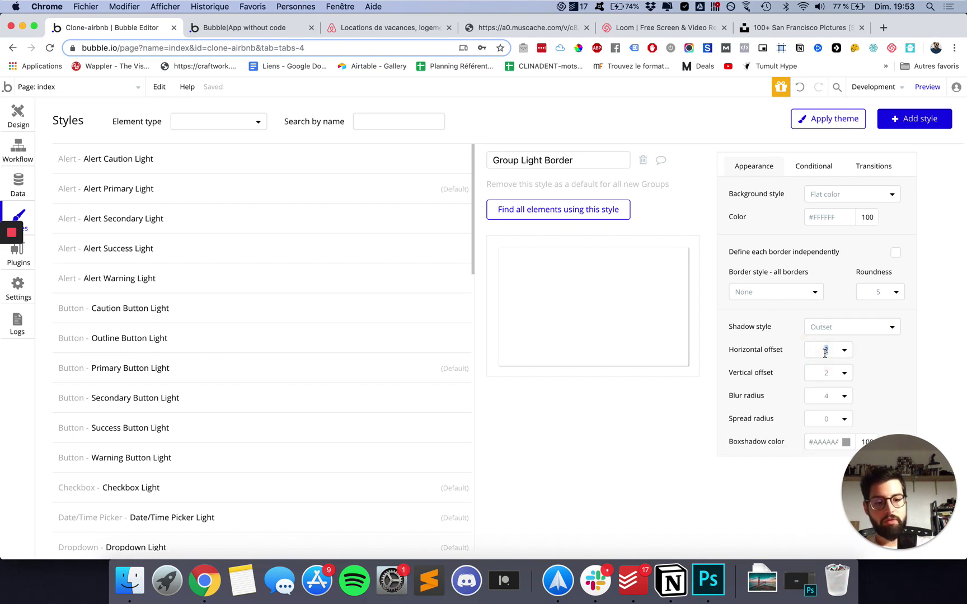
{"action": "type", "text": "0"}
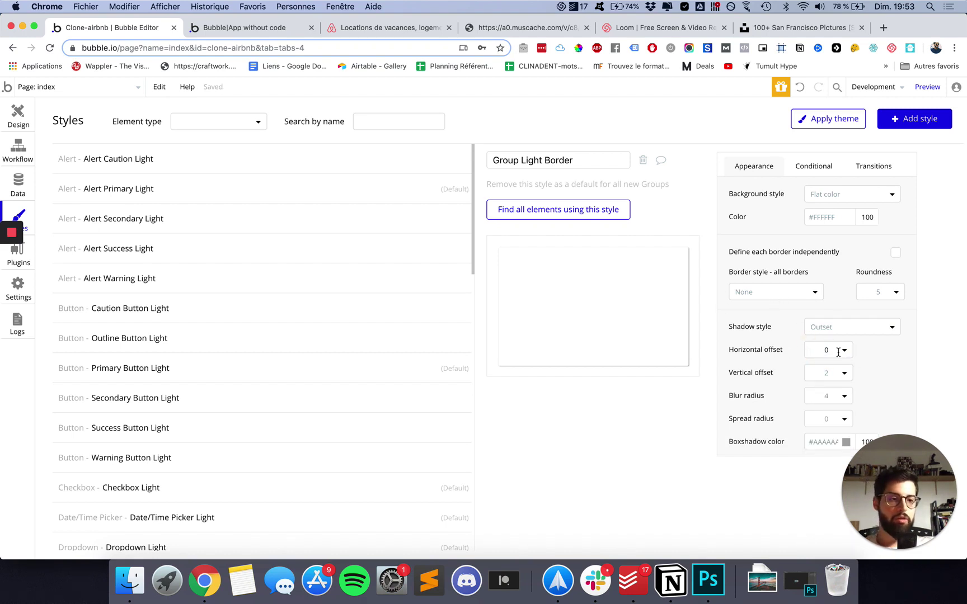
{"action": "double_click", "coordinate": [827, 372]}
{"action": "type", "text": "0"}
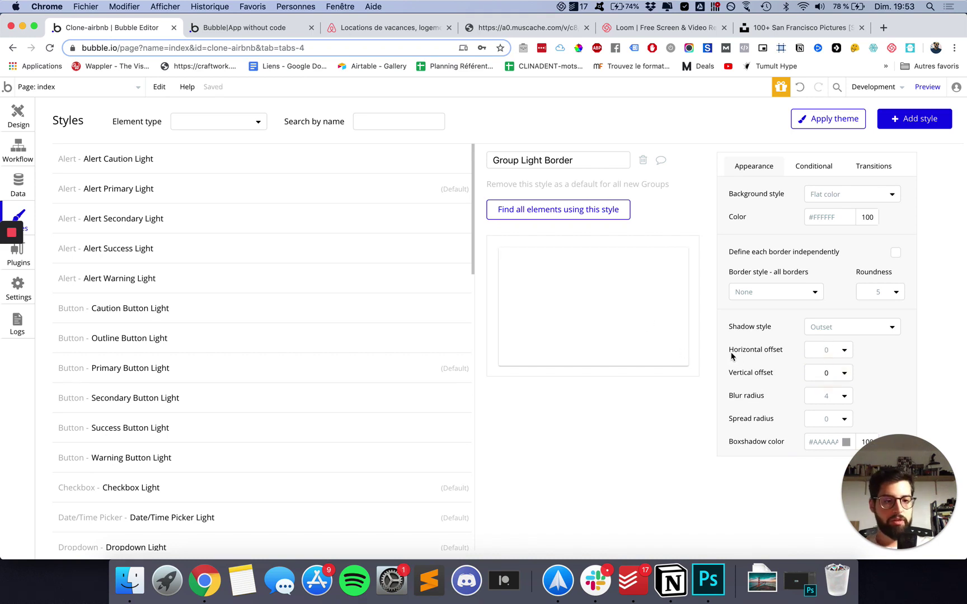
{"action": "left_click", "coordinate": [754, 360]}
Set the blur radius of the Group Light Border style's shadow to 30.
{"action": "double_click", "coordinate": [824, 397]}
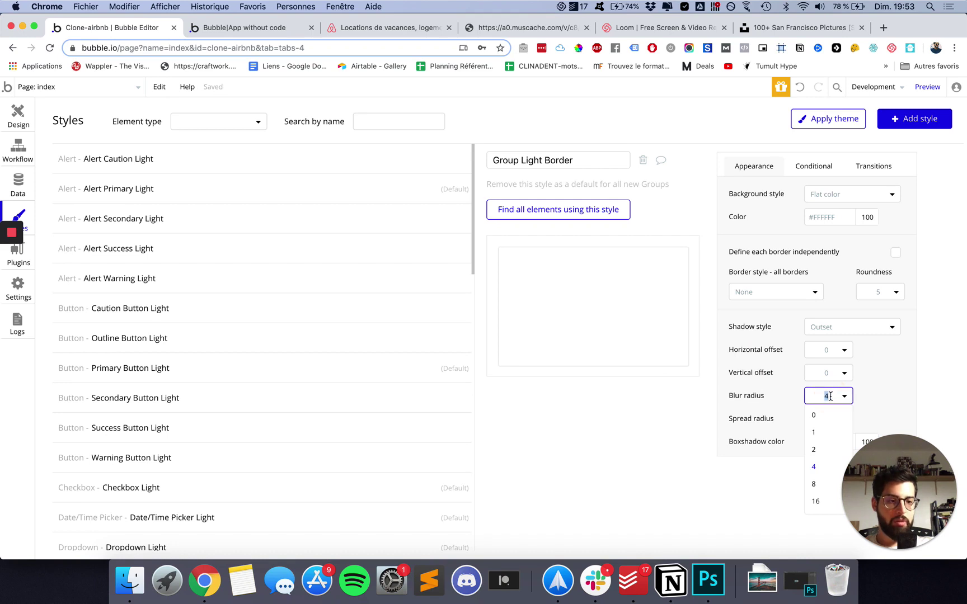
{"action": "type", "text": "20"}
{"action": "key", "text": "BackSpace"}
{"action": "key", "text": "BackSpace"}
{"action": "type", "text": "30"}
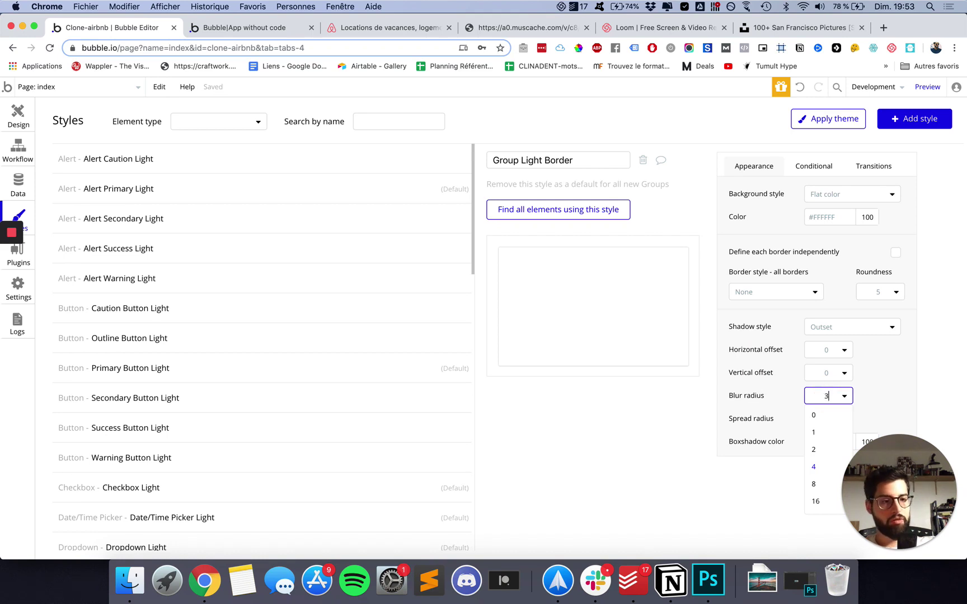
{"action": "key", "text": "Return"}
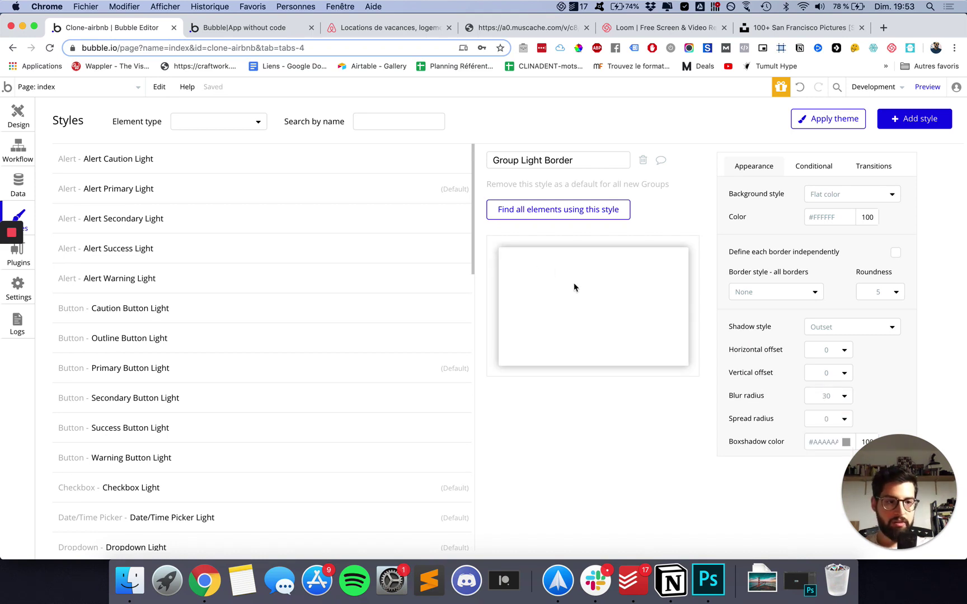
Reduce the opacity of the Group Light Border style's shadow color to 30.
{"action": "double_click", "coordinate": [826, 421]}
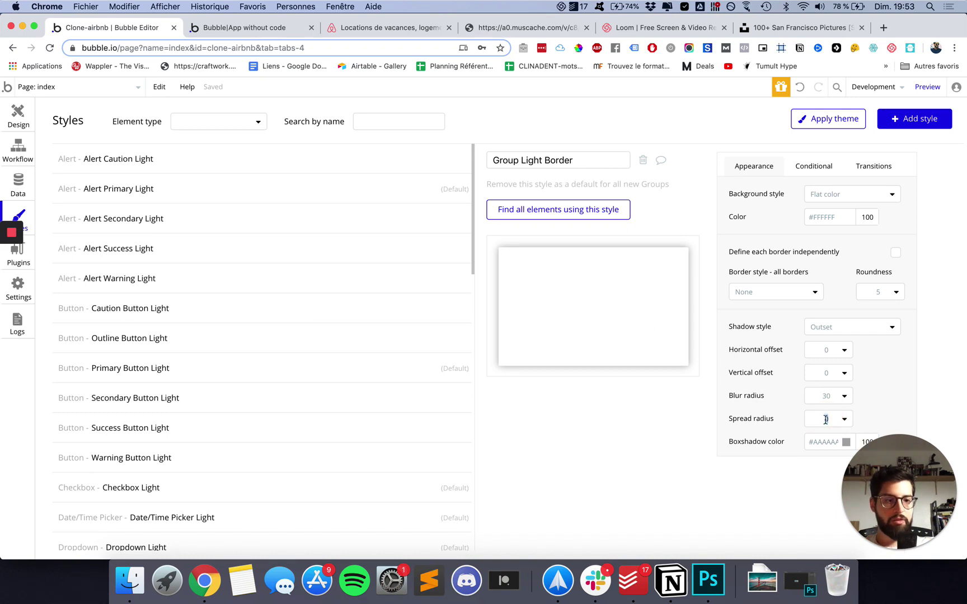
{"action": "left_click", "coordinate": [866, 442]}
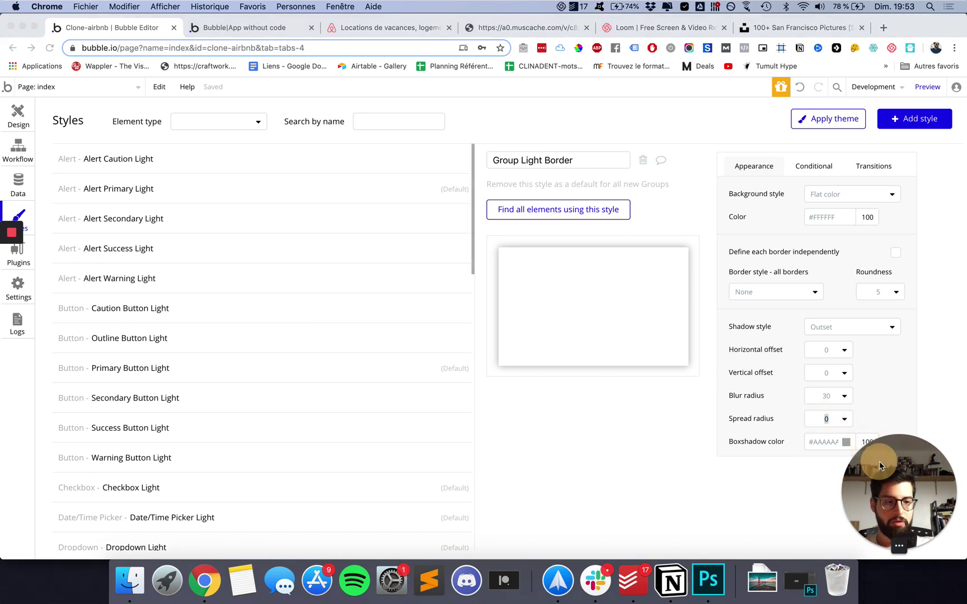
{"action": "left_click_drag", "start_coordinate": [879, 465], "coordinate": [894, 320]}
{"action": "left_click", "coordinate": [867, 438]}
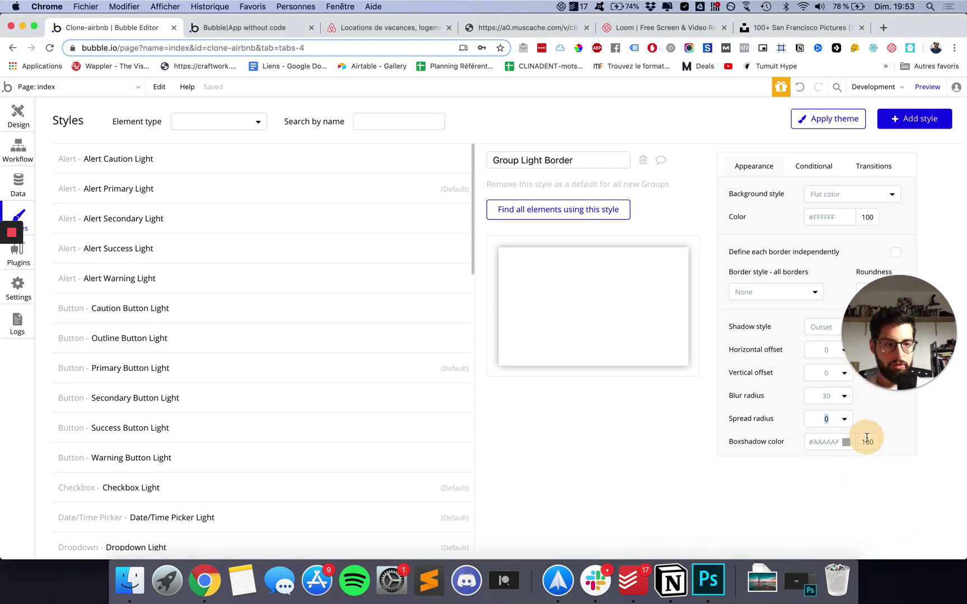
{"action": "type", "text": "30"}
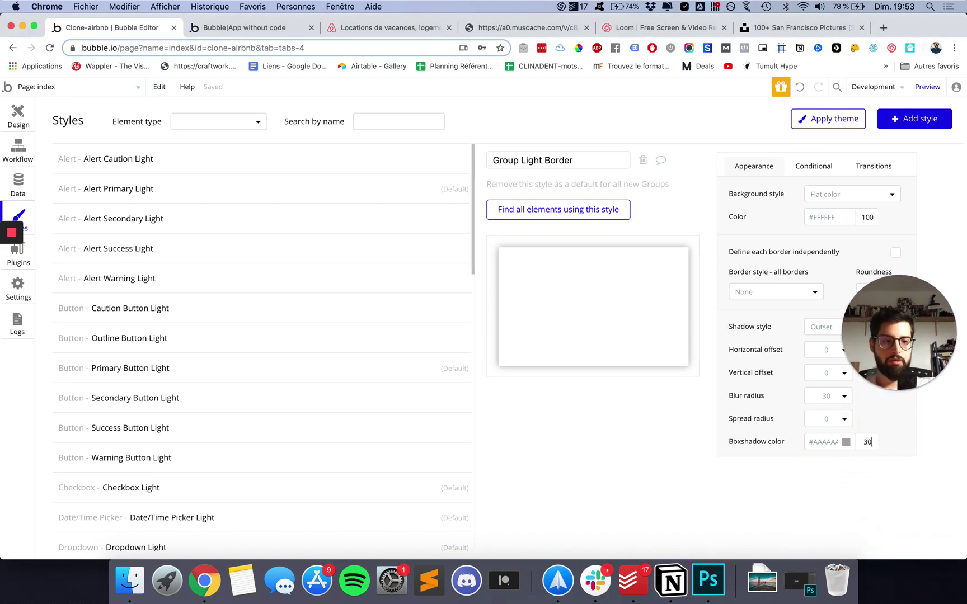
{"action": "left_click_drag", "start_coordinate": [901, 366], "coordinate": [901, 525]}
Return to the page design, check the search card's look in the page preview, and come back to the Bubble editor.
{"action": "left_click", "coordinate": [18, 120]}
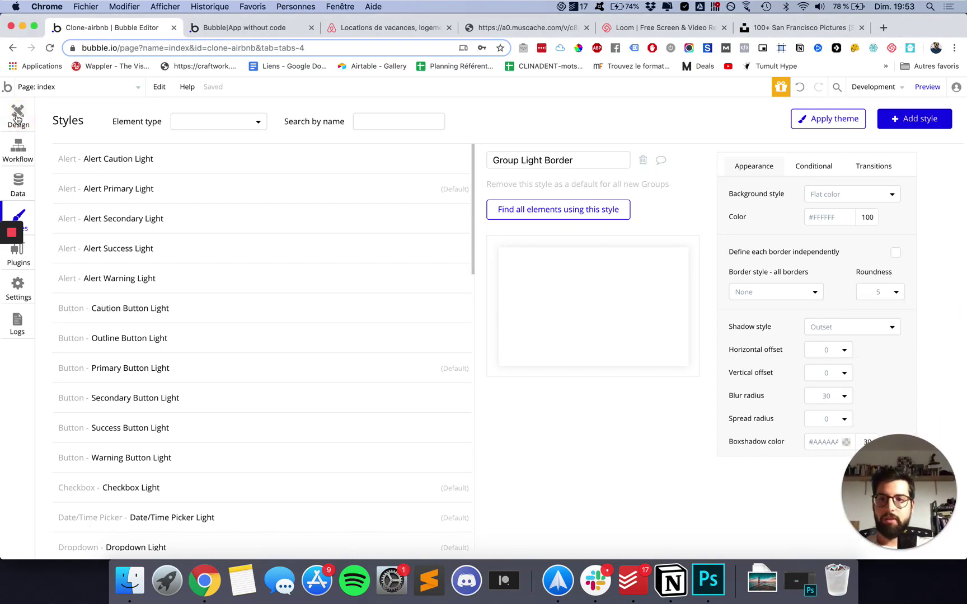
{"action": "left_click", "coordinate": [17, 118]}
{"action": "left_click", "coordinate": [563, 358]}
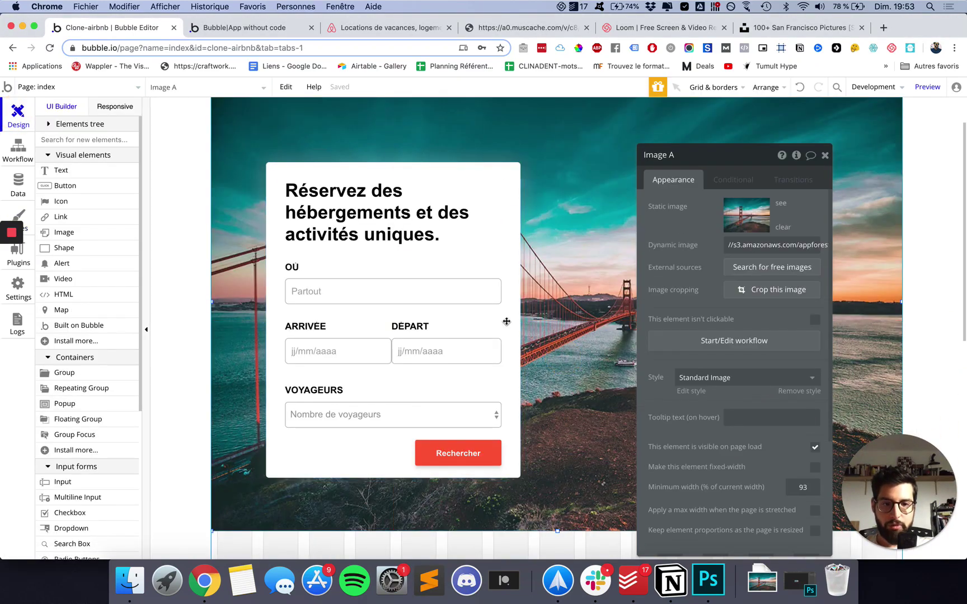
{"action": "left_click", "coordinate": [209, 31]}
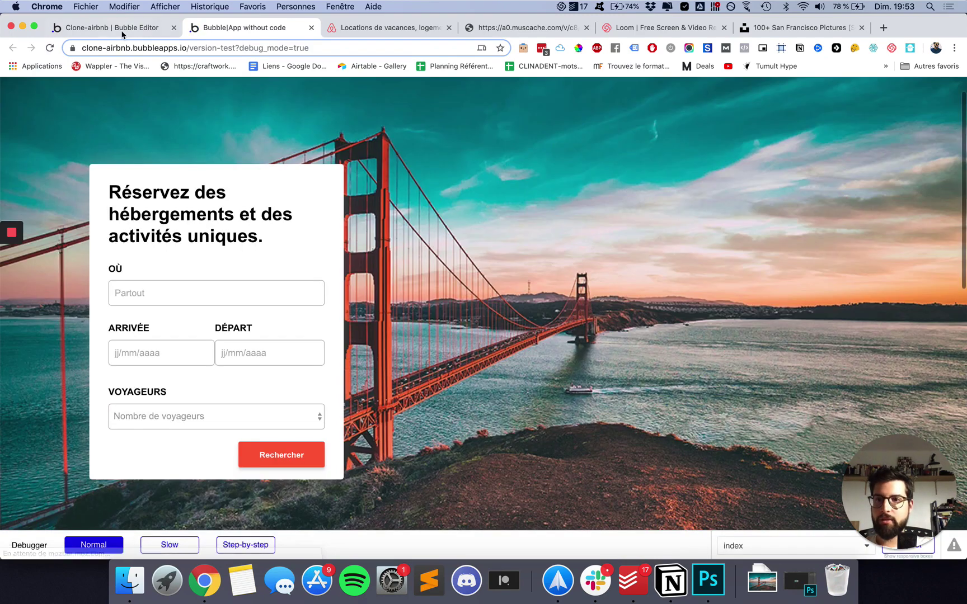
{"action": "left_click", "coordinate": [115, 27]}
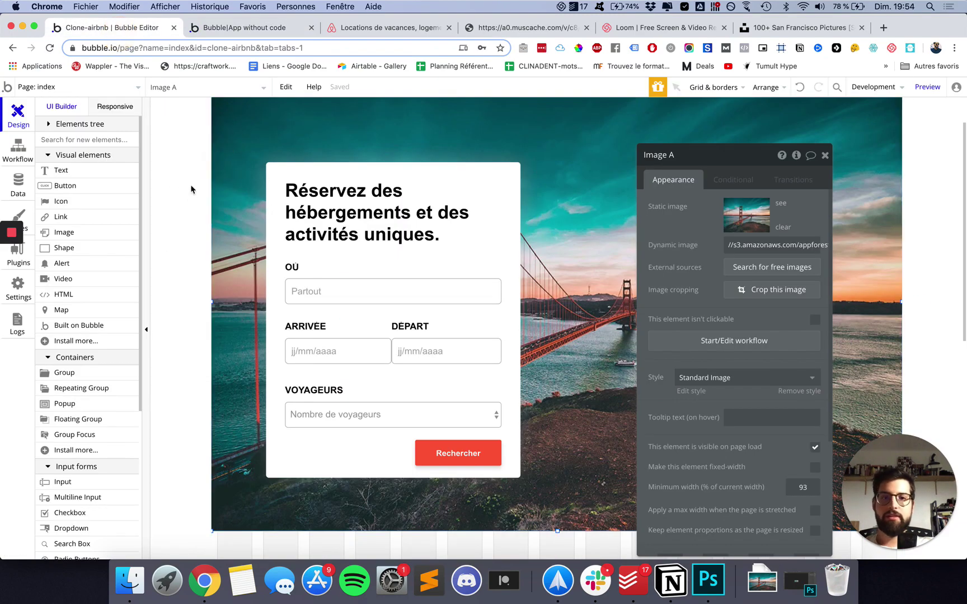
Look through the elements nested in Group A and rename that group "group recherche".
{"action": "left_click", "coordinate": [49, 125]}
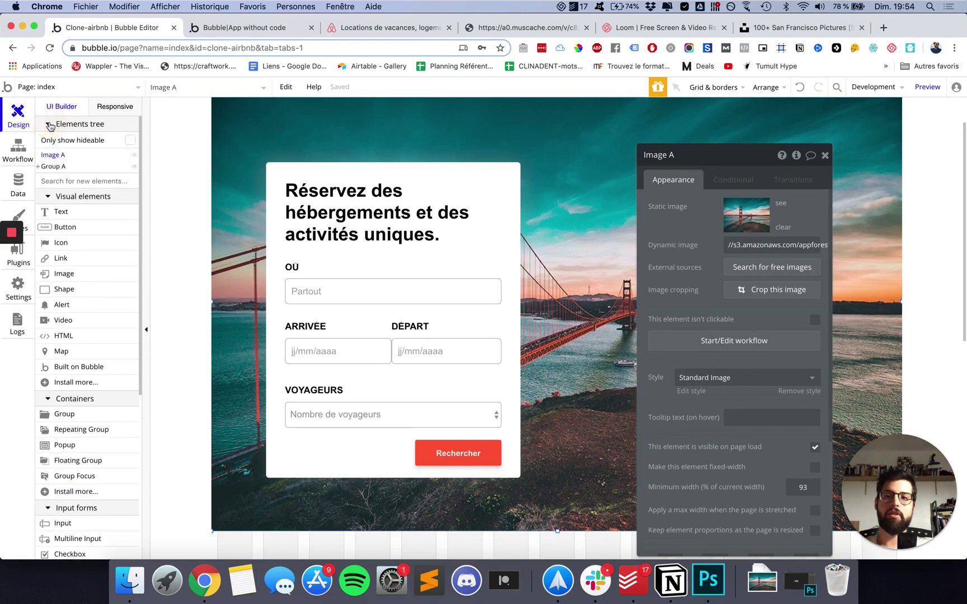
{"action": "left_click", "coordinate": [41, 167]}
{"action": "left_click", "coordinate": [39, 169]}
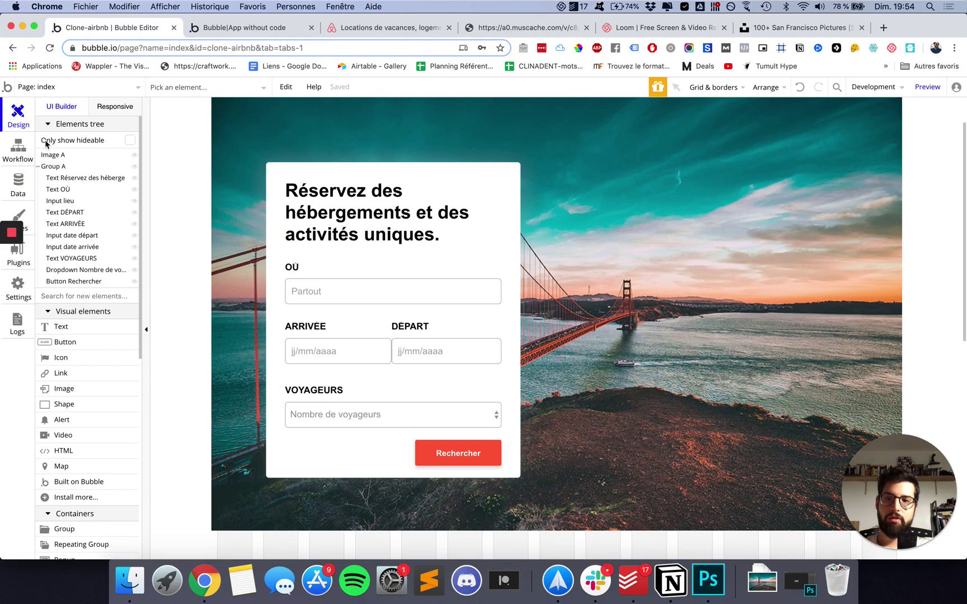
{"action": "left_click", "coordinate": [39, 169]}
{"action": "left_click", "coordinate": [51, 167]}
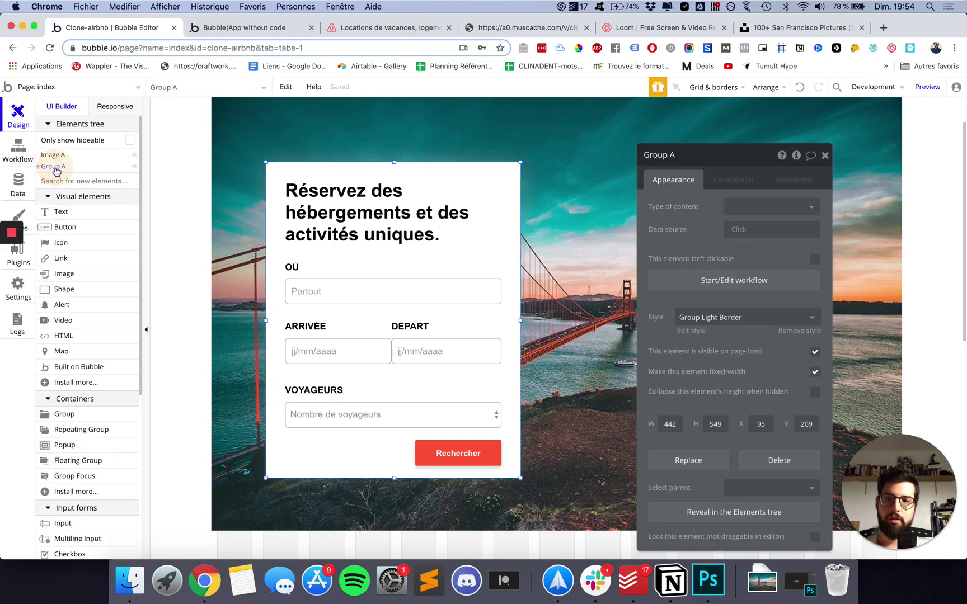
{"action": "double_click", "coordinate": [653, 156]}
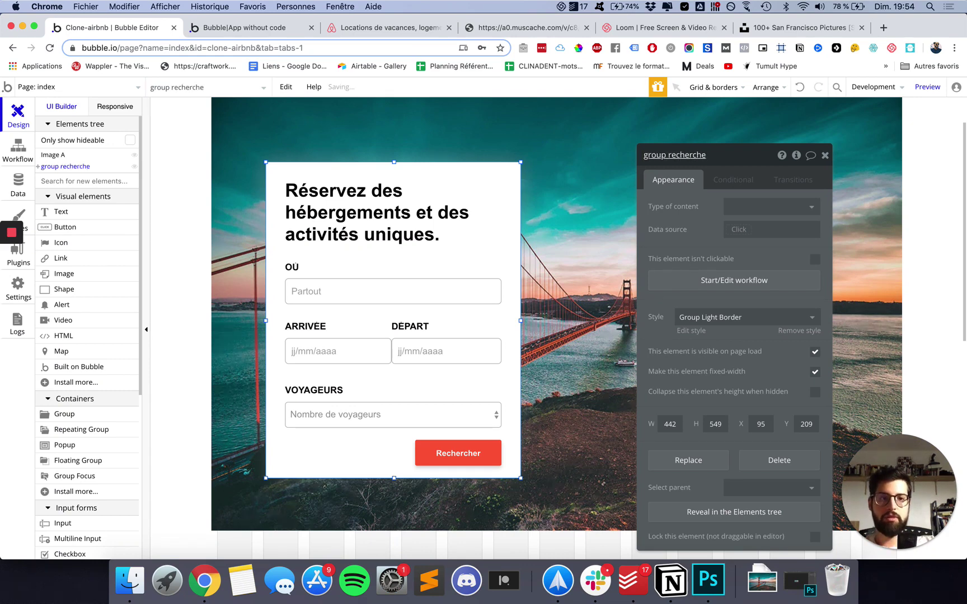
Temporarily hide the search group and the background image in the editor, and make both visible again.
{"action": "left_click", "coordinate": [133, 166]}
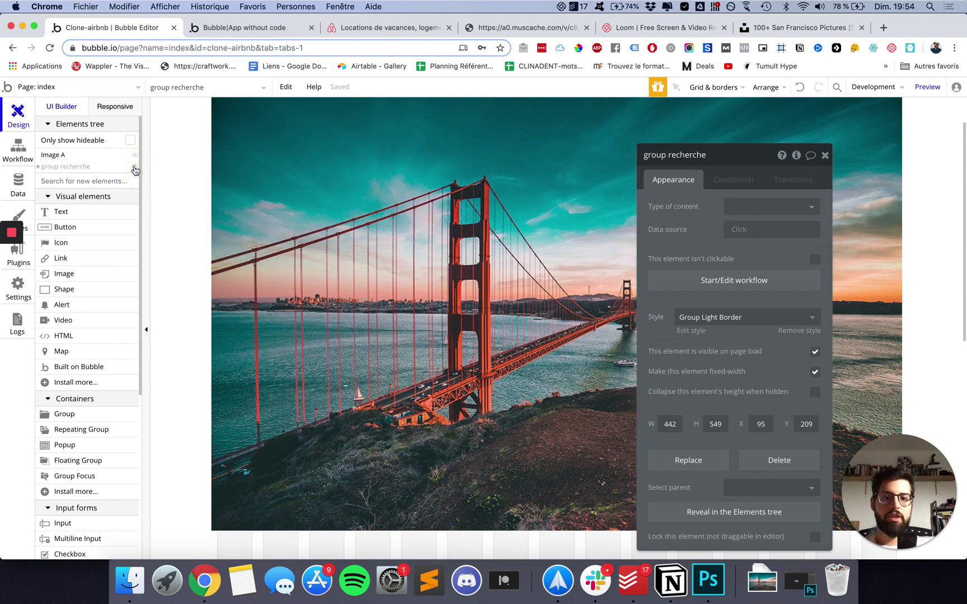
{"action": "left_click", "coordinate": [133, 167]}
{"action": "left_click", "coordinate": [135, 155]}
{"action": "left_click", "coordinate": [188, 228]}
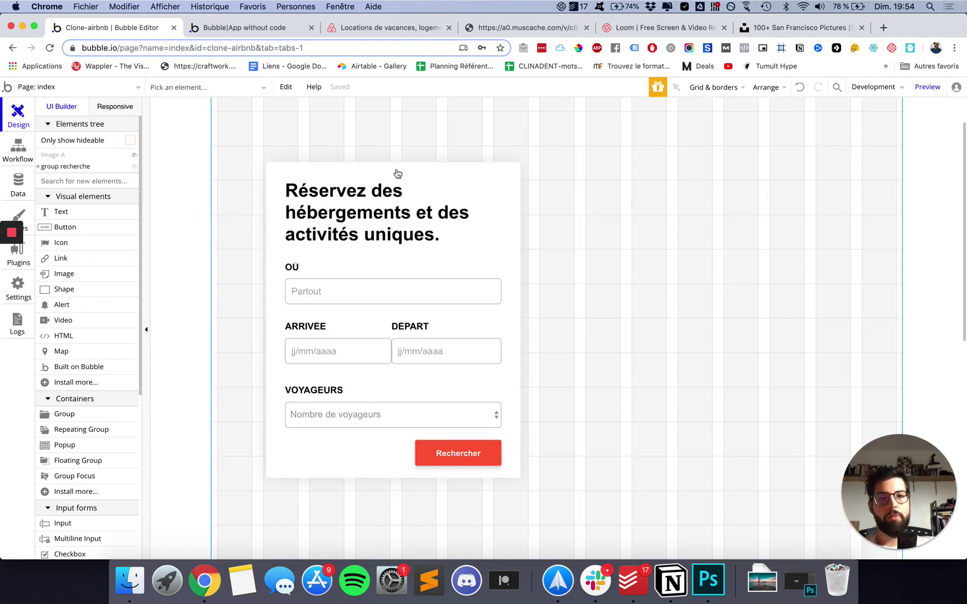
{"action": "left_click", "coordinate": [133, 166]}
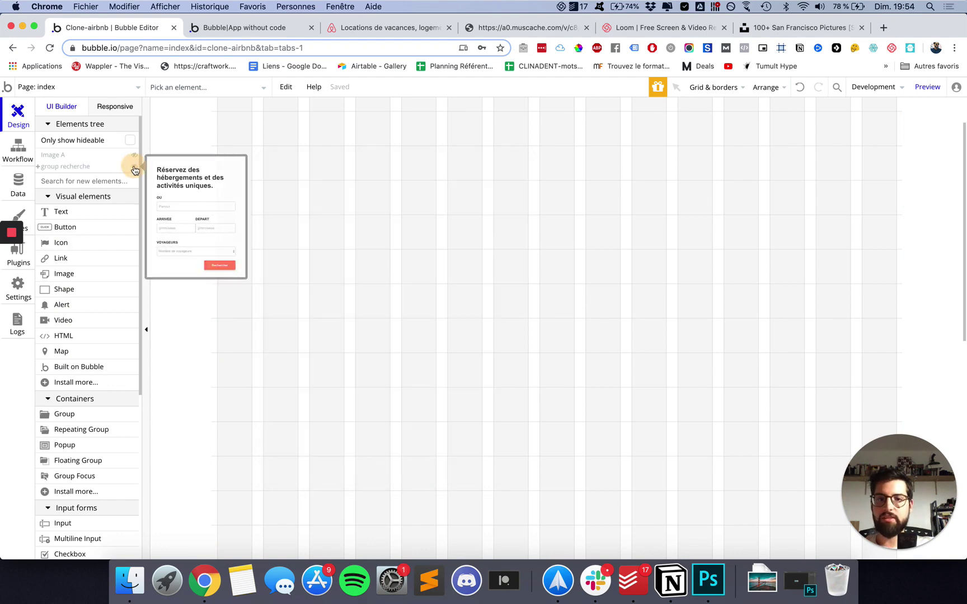
{"action": "left_click", "coordinate": [133, 166]}
{"action": "left_click", "coordinate": [134, 156]}
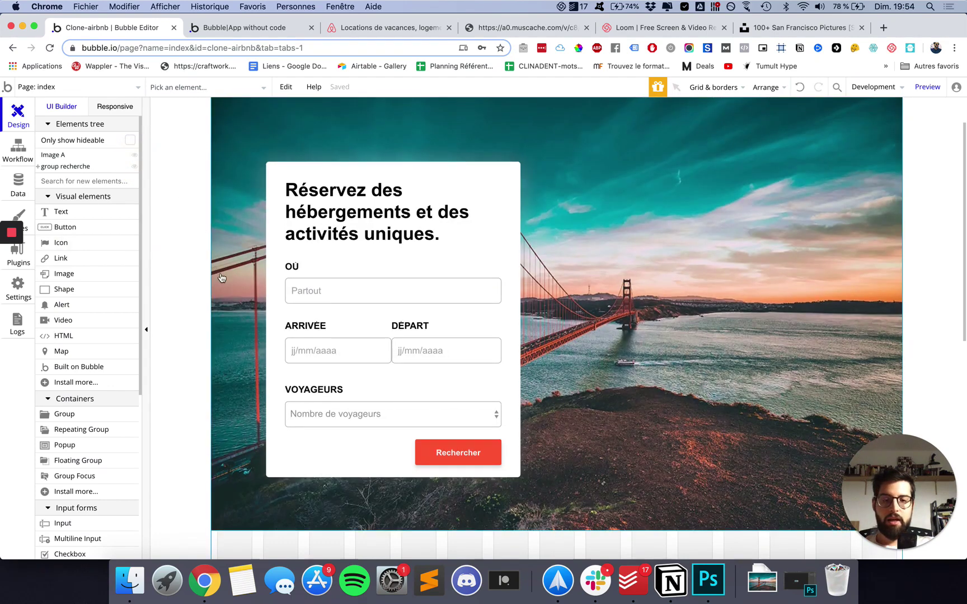
Set the roundness of the location input's Normal input light style to 5 and return to the page design.
{"action": "scroll", "coordinate": [447, 325], "scroll_direction": "down", "scroll_amount": 1}
{"action": "scroll", "coordinate": [466, 333], "scroll_direction": "up", "scroll_amount": 2}
{"action": "left_click", "coordinate": [477, 343]}
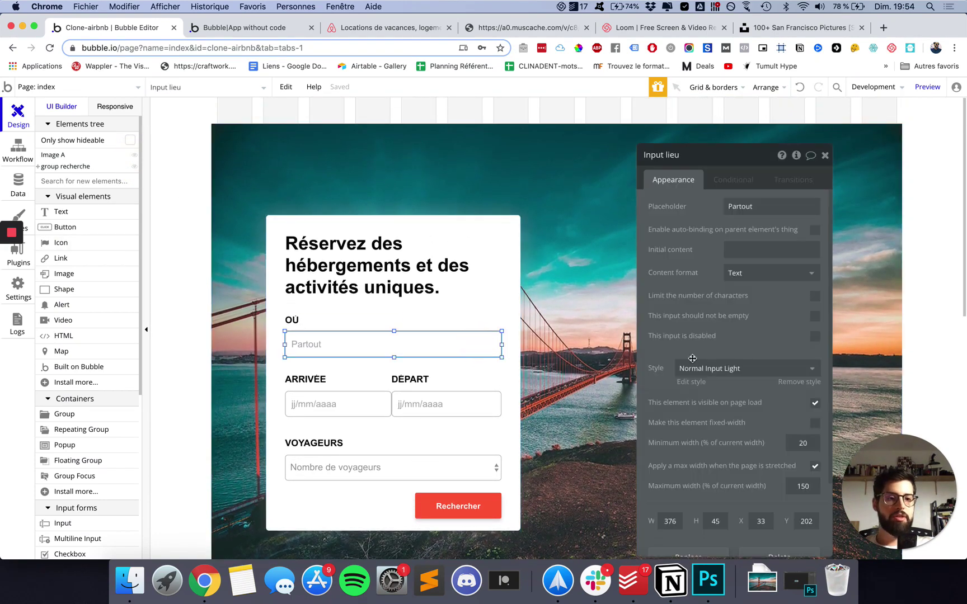
{"action": "left_click", "coordinate": [687, 382]}
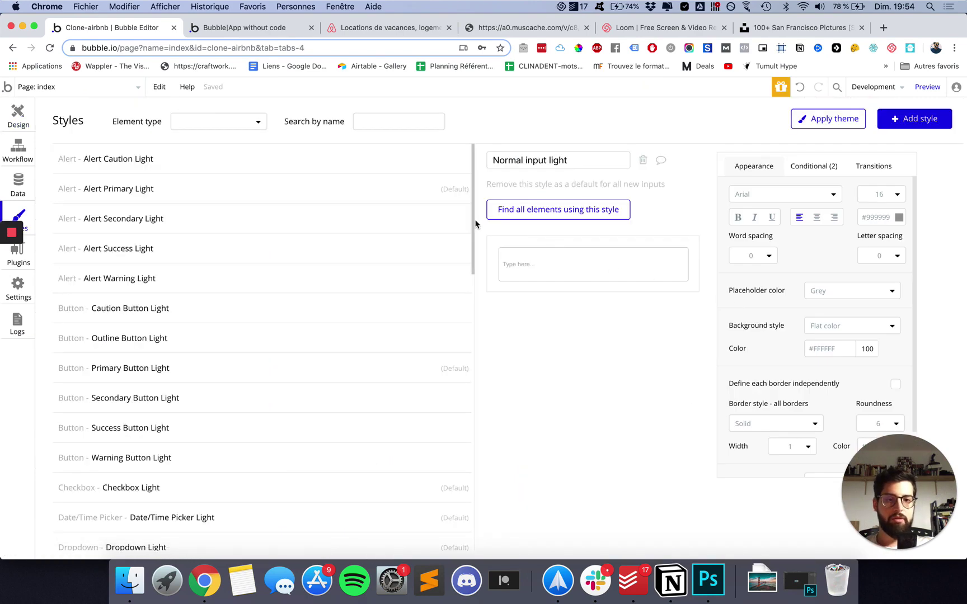
{"action": "scroll", "coordinate": [797, 346], "scroll_direction": "down", "scroll_amount": 2}
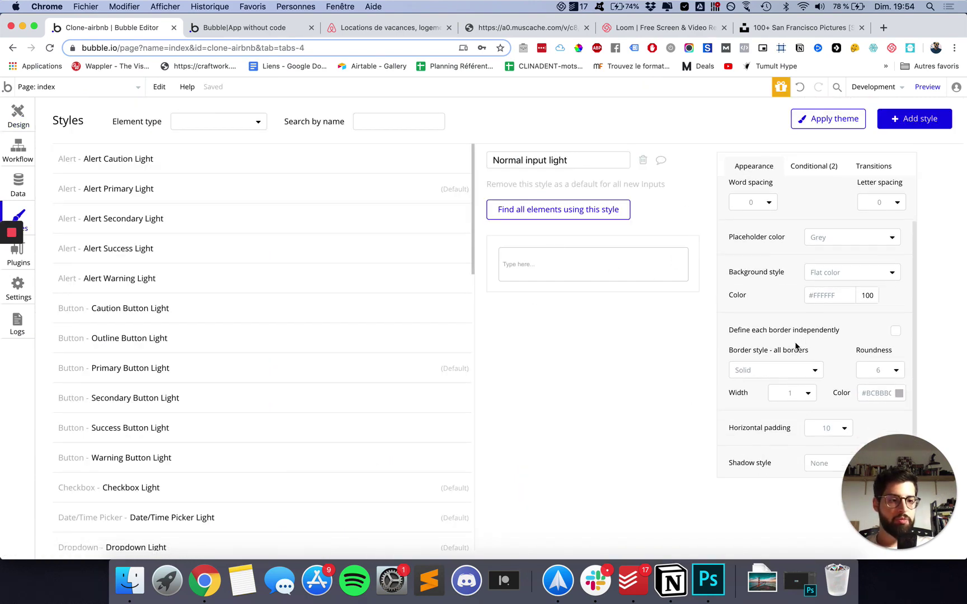
{"action": "left_click", "coordinate": [871, 371]}
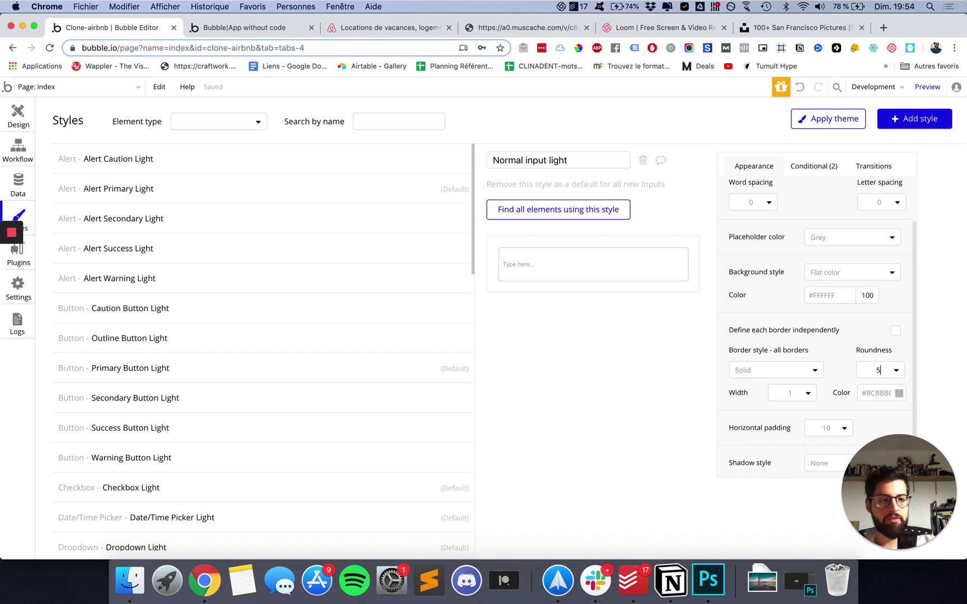
{"action": "left_click", "coordinate": [18, 113]}
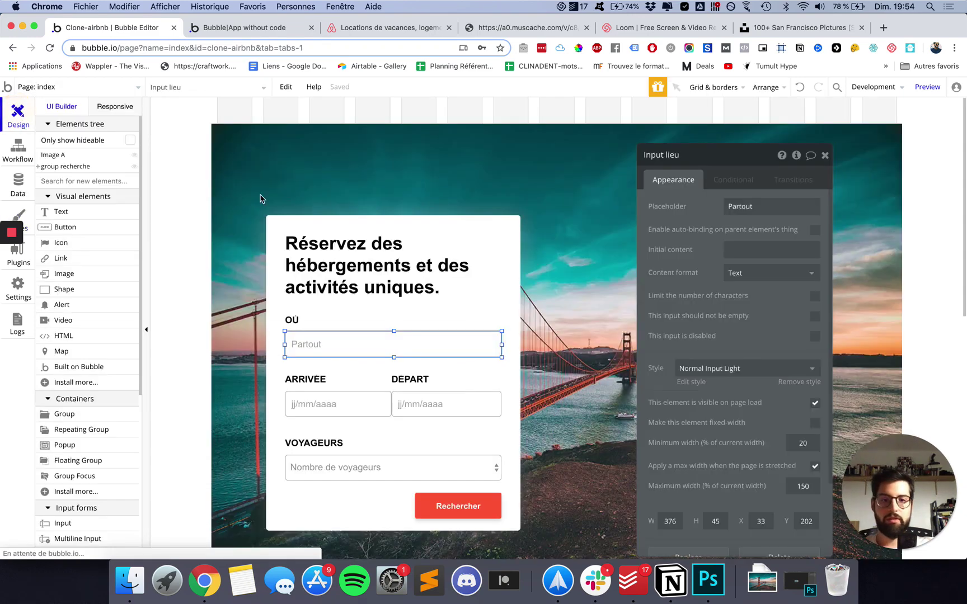
Move the search card slightly higher on the background image.
{"action": "left_click", "coordinate": [479, 237]}
{"action": "left_click", "coordinate": [515, 283]}
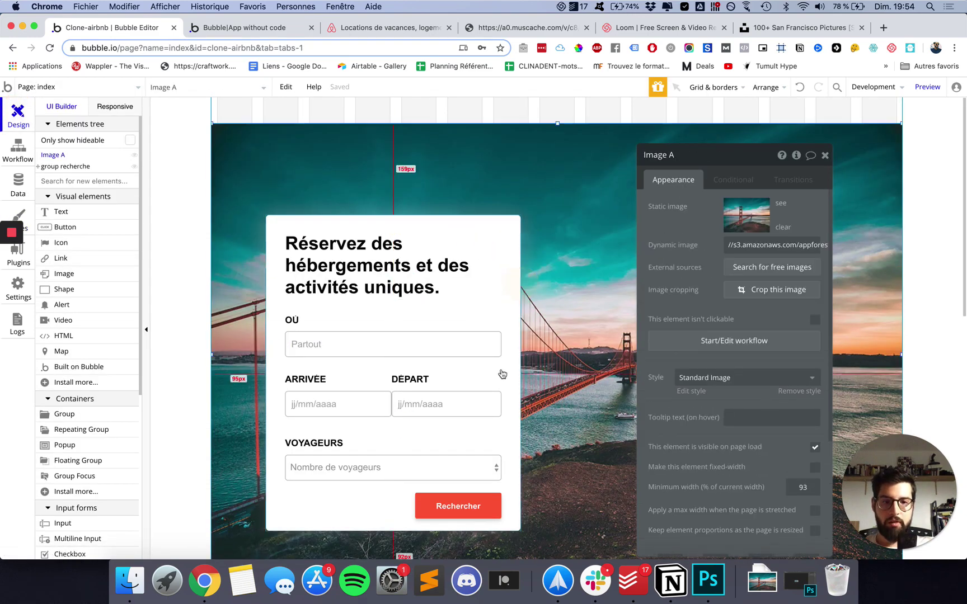
{"action": "left_click", "coordinate": [492, 342]}
{"action": "left_click", "coordinate": [506, 303]}
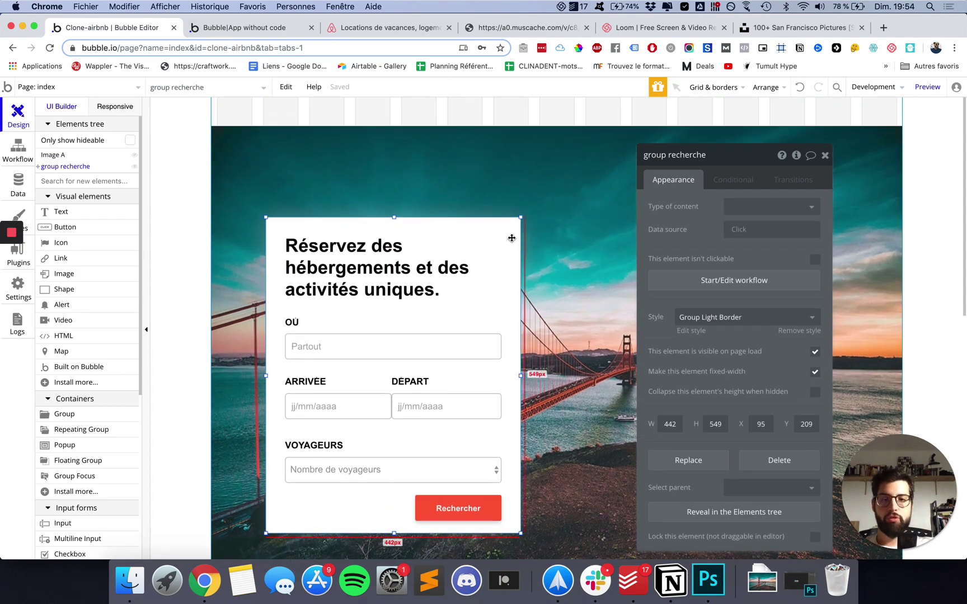
{"action": "left_click_drag", "start_coordinate": [510, 234], "coordinate": [511, 226]}
Switch to the page preview, reload it, and review the search card and background along the page.
{"action": "left_click", "coordinate": [259, 26]}
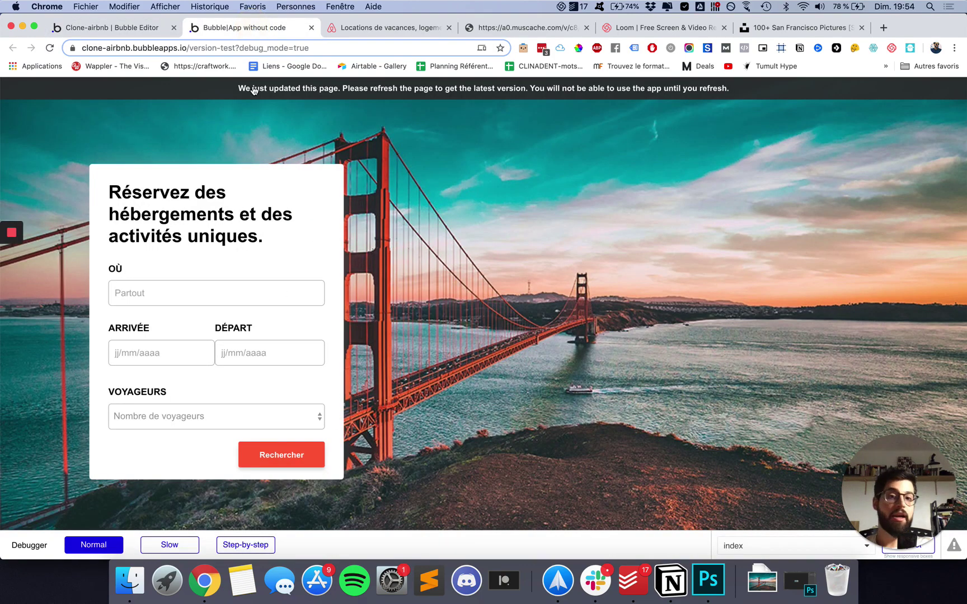
{"action": "key", "text": "super+r"}
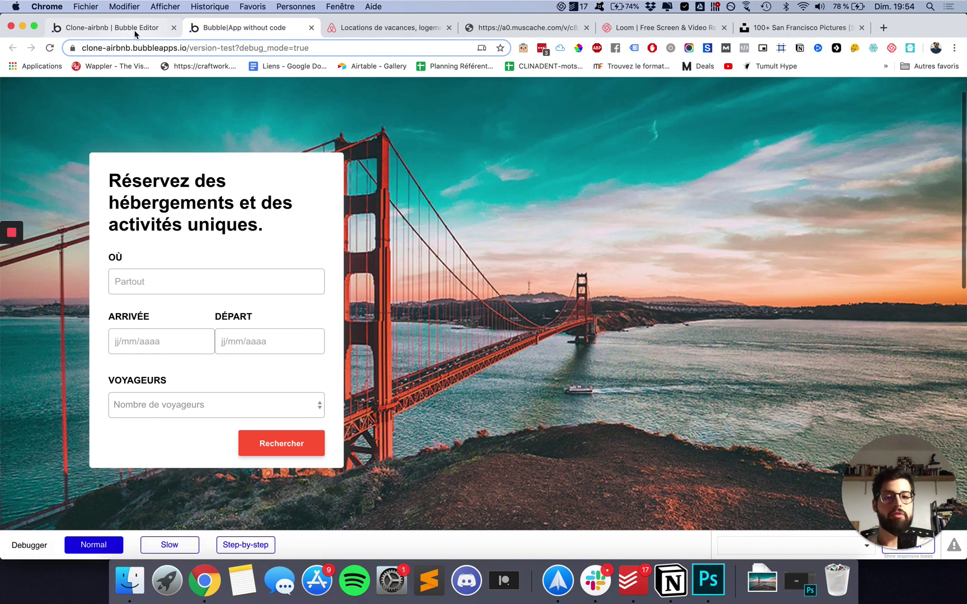
{"action": "scroll", "coordinate": [246, 173], "scroll_direction": "down", "scroll_amount": 2}
{"action": "scroll", "coordinate": [246, 173], "scroll_direction": "down", "scroll_amount": 2}
{"action": "scroll", "coordinate": [247, 174], "scroll_direction": "up", "scroll_amount": 4}
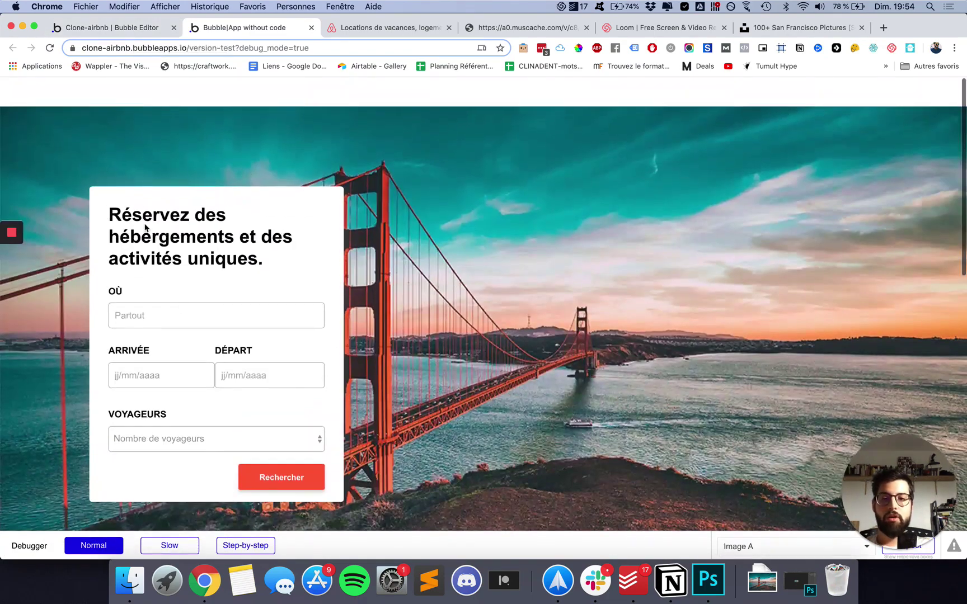